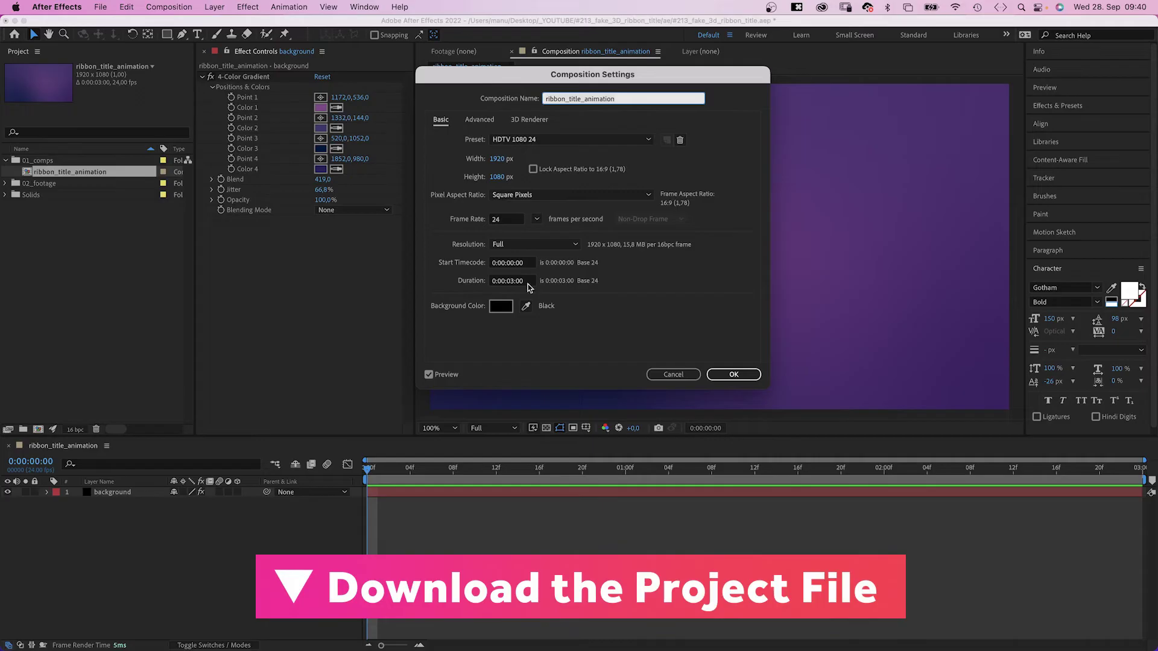
# - Confirm the composition settings and show the background's 4-Color Gradient colour points
pyautogui.click(736, 375)
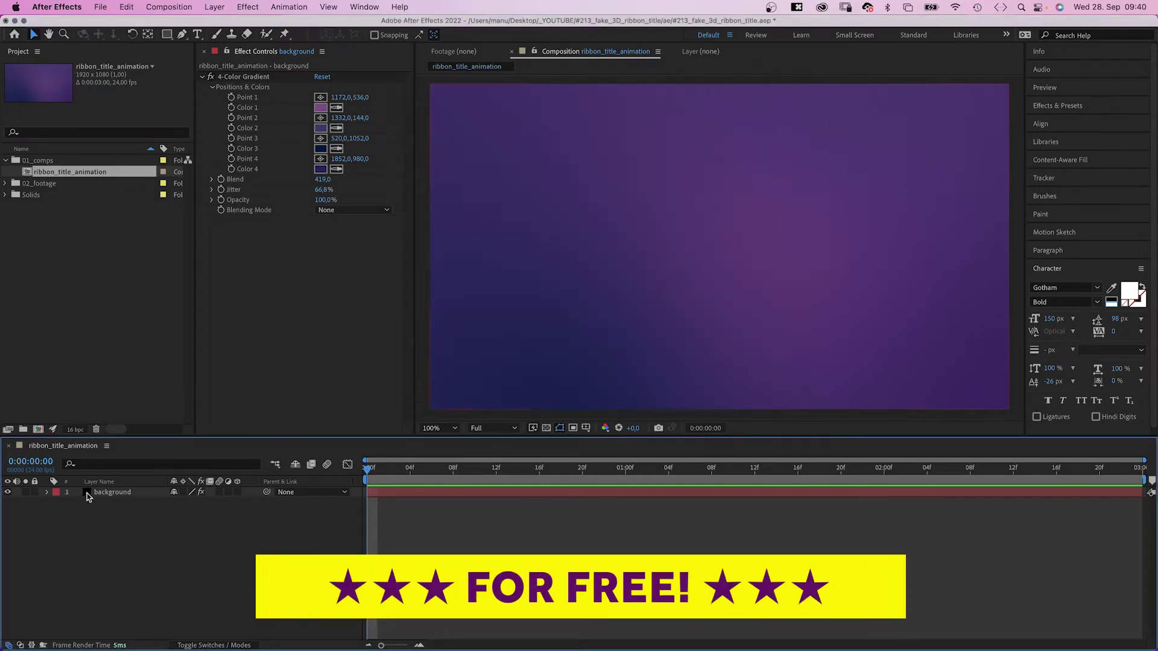
pyautogui.click(87, 493)
pyautogui.click(265, 77)
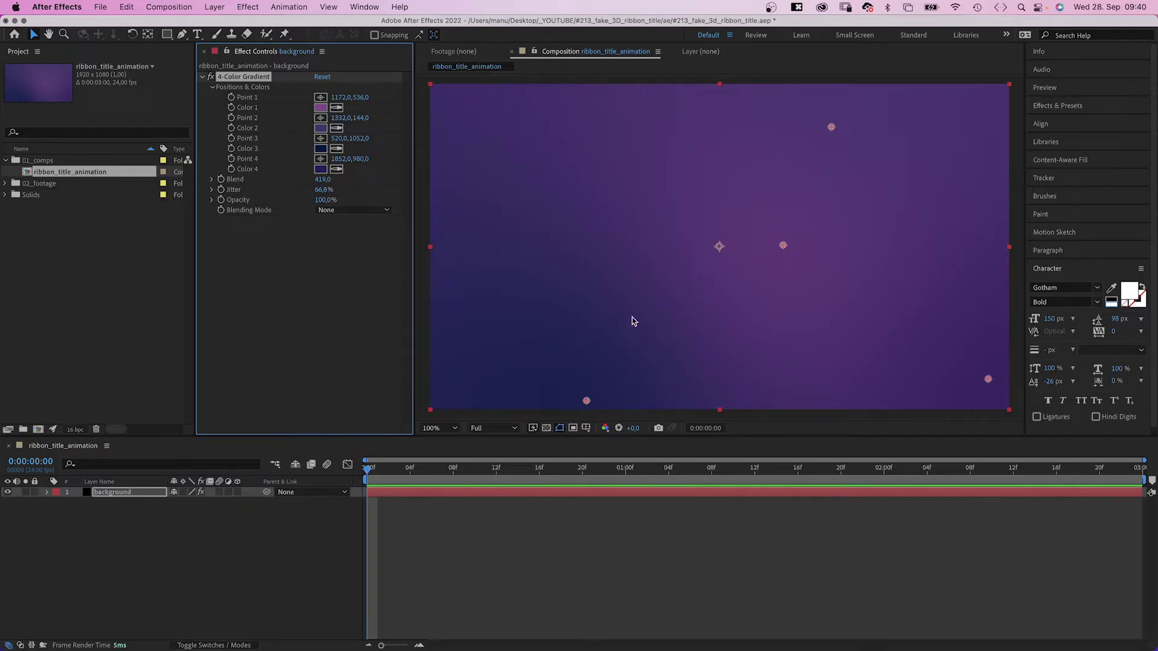
# - Add a text layer reading 'Ribbon Title' in the composition
pyautogui.click(197, 35)
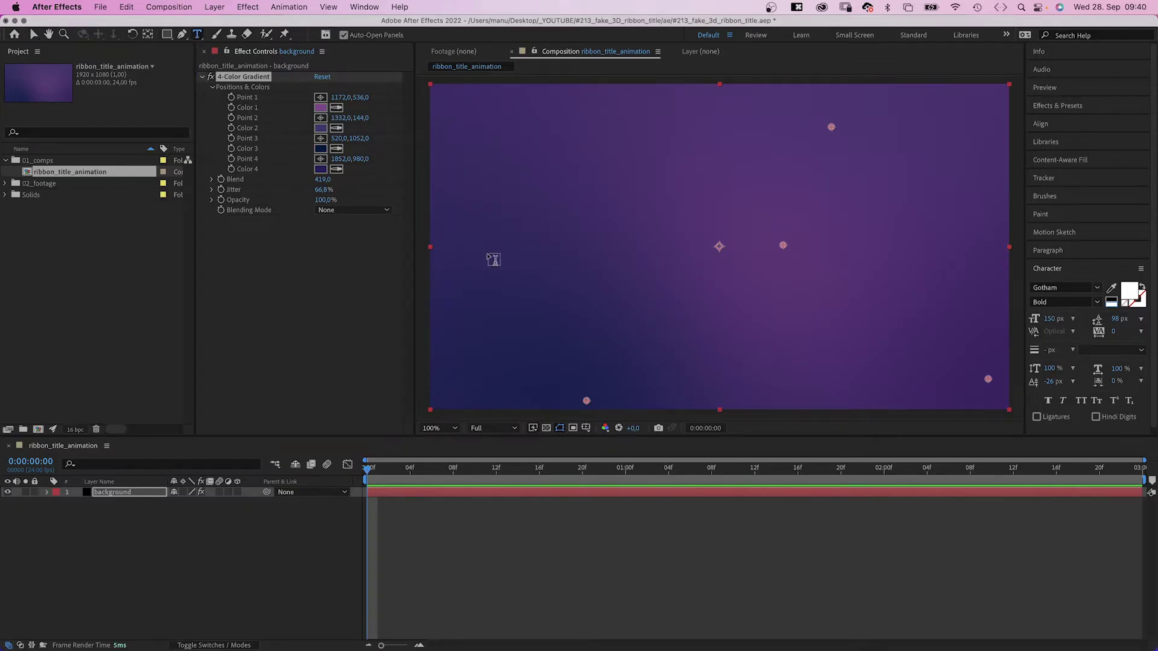
pyautogui.click(567, 265)
pyautogui.write('Ribbon Title')
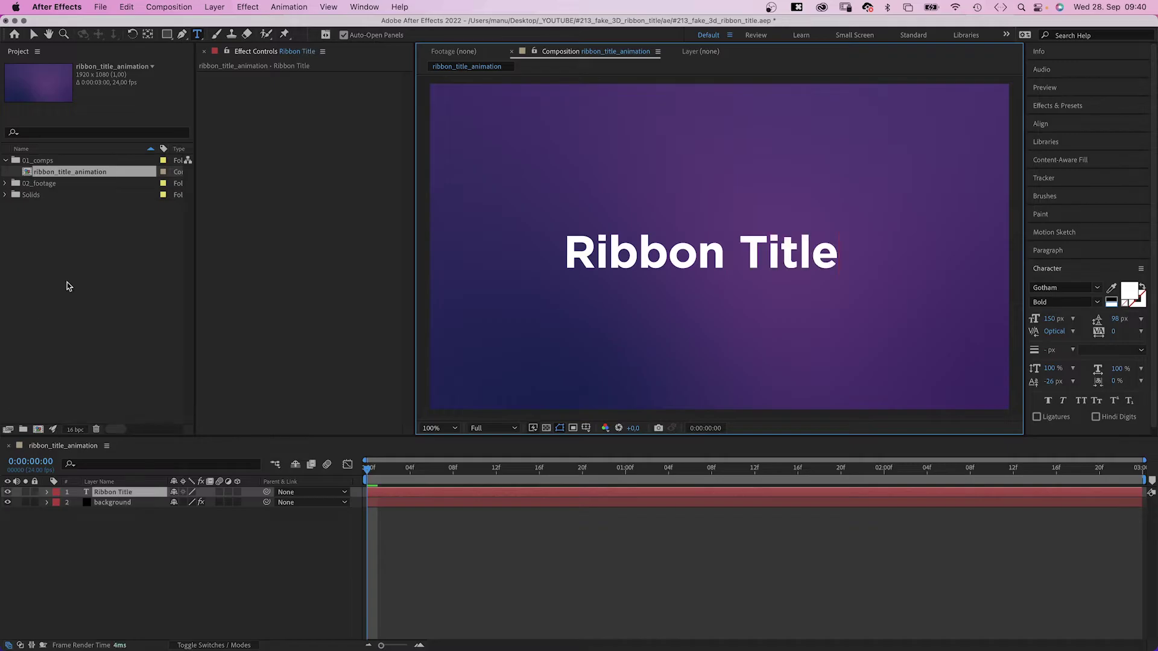
pyautogui.click(35, 35)
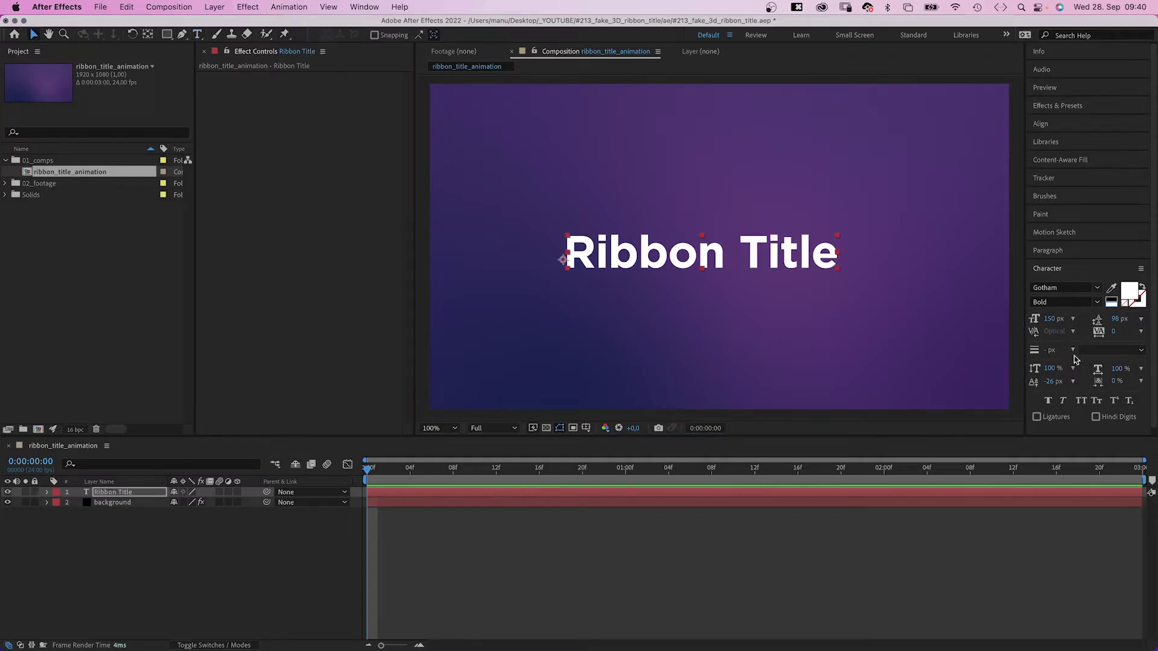
# - Set the title's tracking to 25 and centre it horizontally in the composition
pyautogui.click(1115, 332)
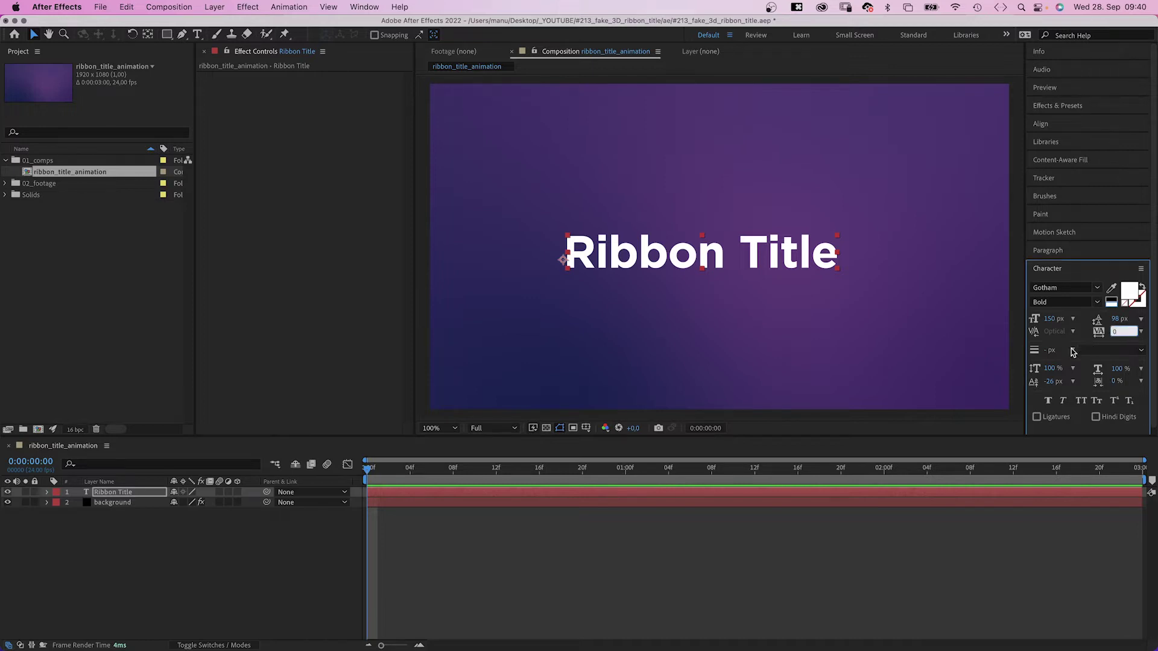
pyautogui.write('25')
pyautogui.press('Return')
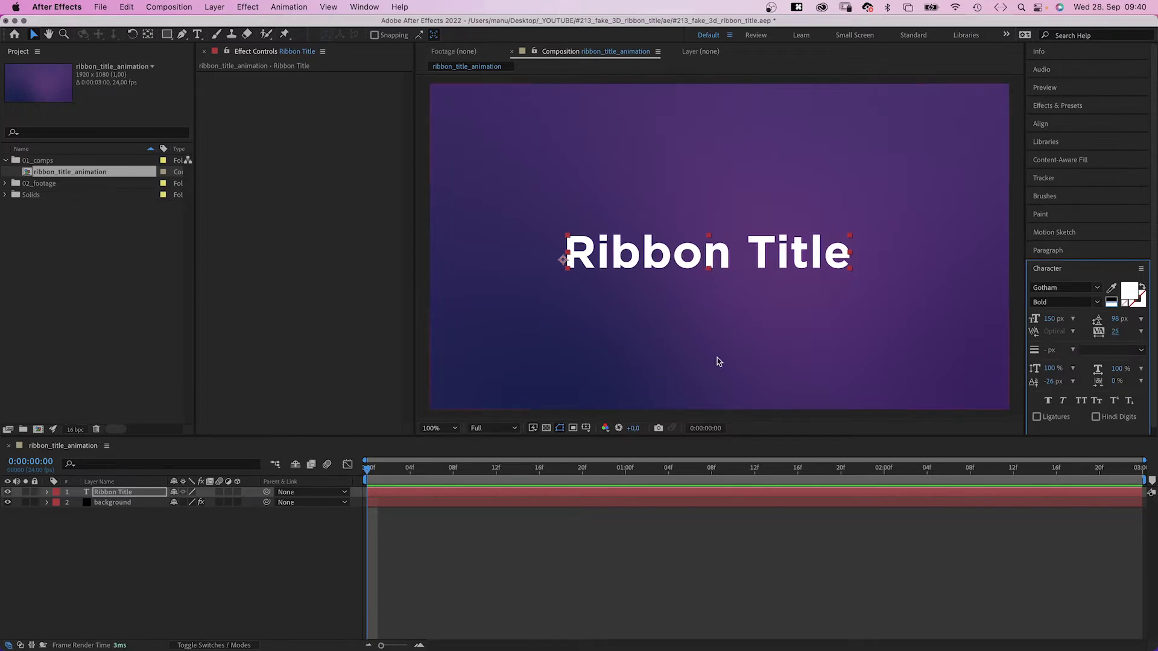
pyautogui.click(1040, 124)
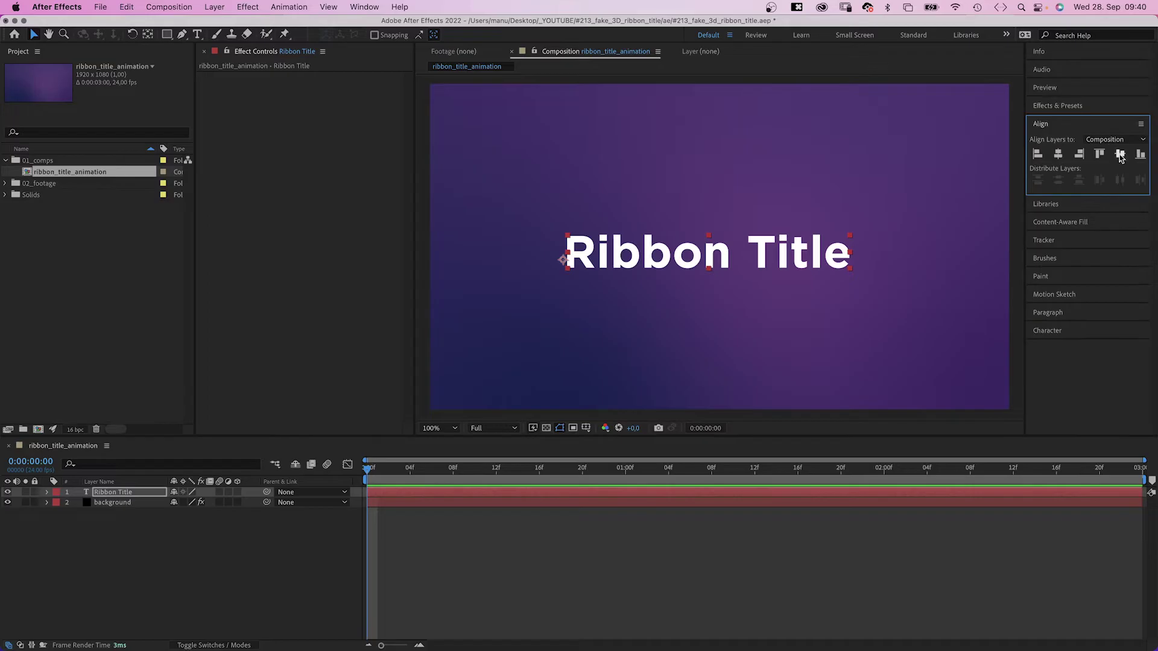
pyautogui.click(1058, 155)
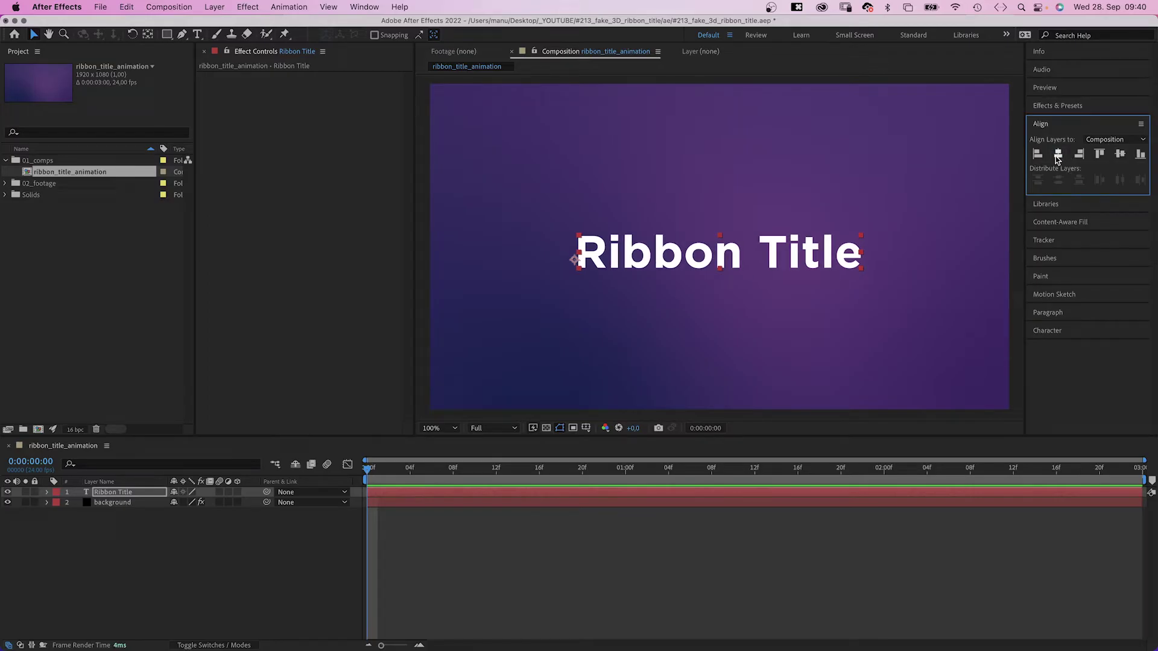
# - Move the title straight down slightly, checking it against the title/action safe margins
pyautogui.click(606, 426)
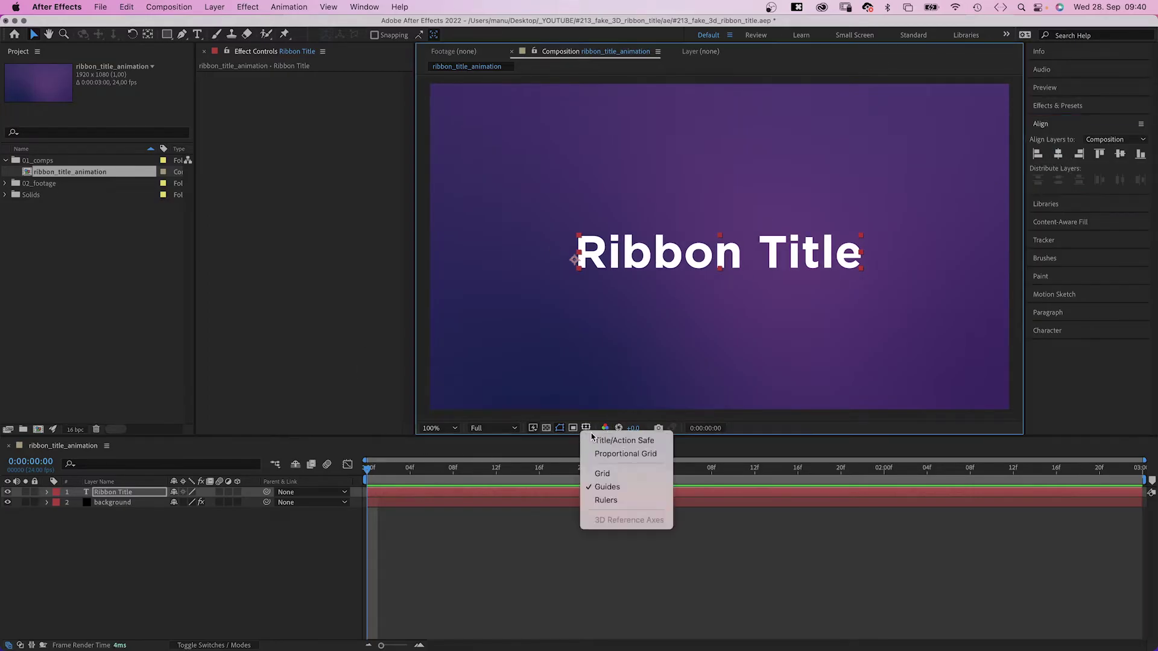
pyautogui.click(604, 439)
pyautogui.moveTo(628, 256); pyautogui.dragTo(629, 267)
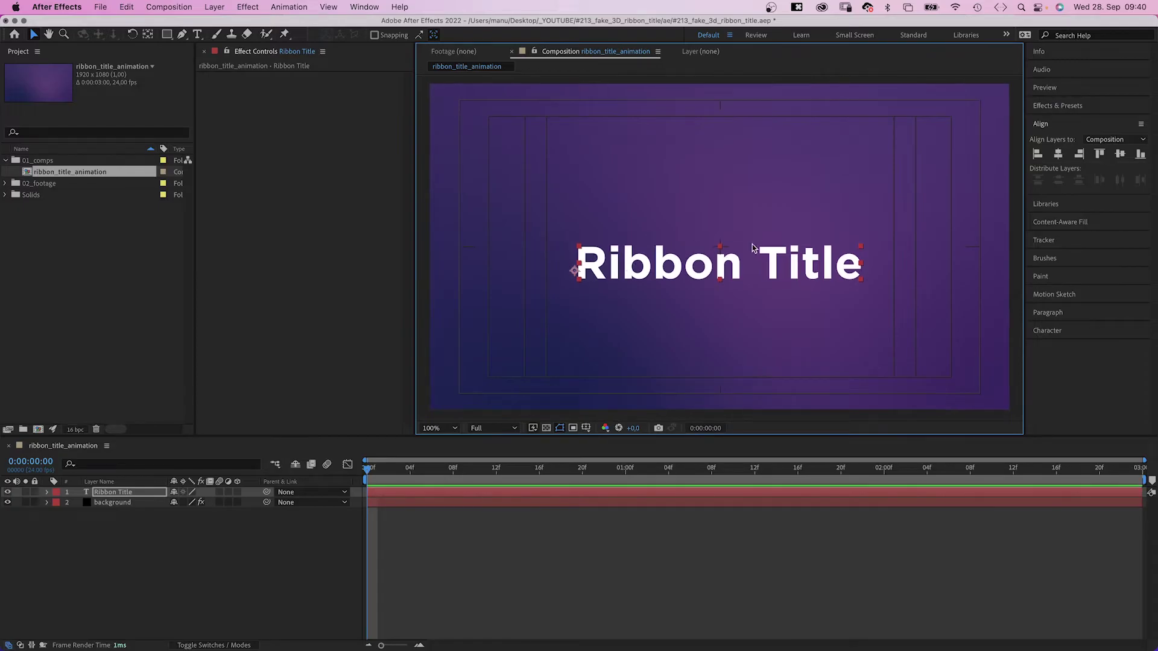
pyautogui.click(587, 430)
pyautogui.click(590, 441)
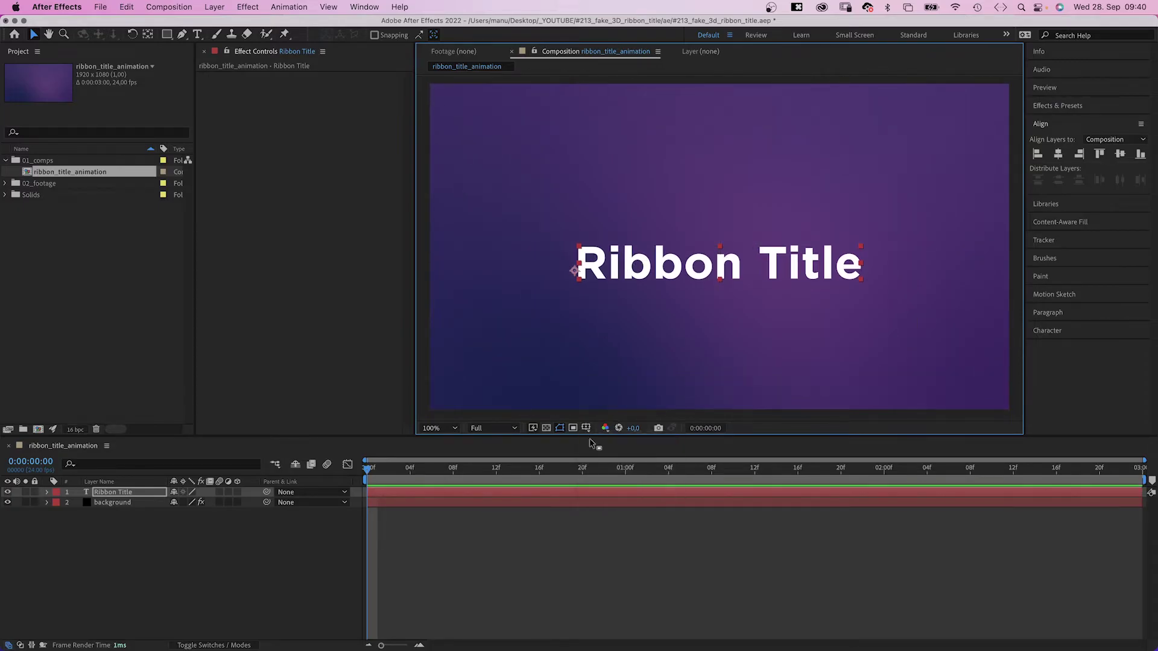
# - Draw a two-point curved path rising from below the frame toward the top right
pyautogui.click(211, 564)
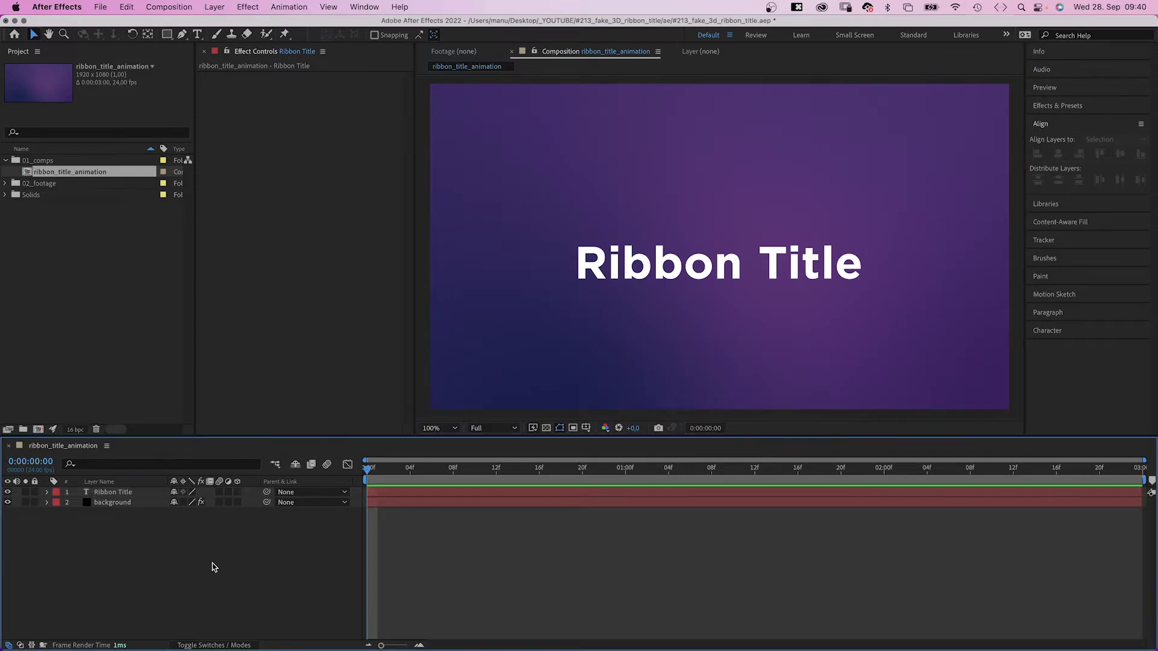
pyautogui.click(181, 33)
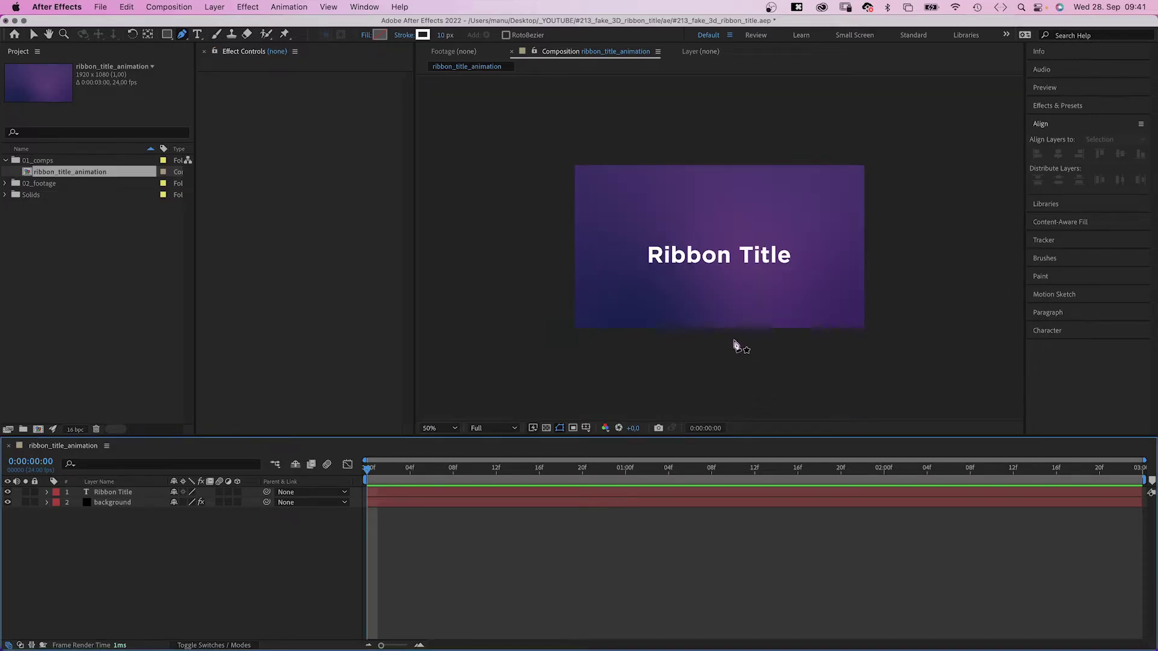
pyautogui.moveTo(736, 341); pyautogui.dragTo(746, 342)
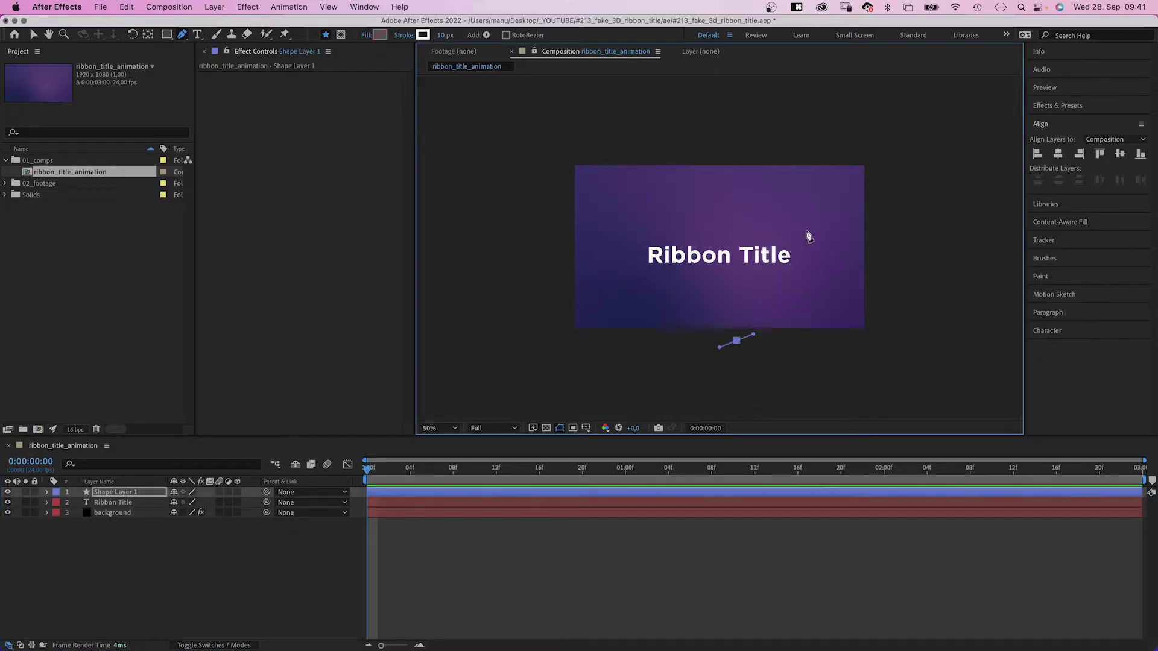
pyautogui.moveTo(808, 230)
pyautogui.mouseDown()
pyautogui.moveTo(767, 211)
pyautogui.moveTo(791, 224)
pyautogui.mouseUp()
pyautogui.press('v')
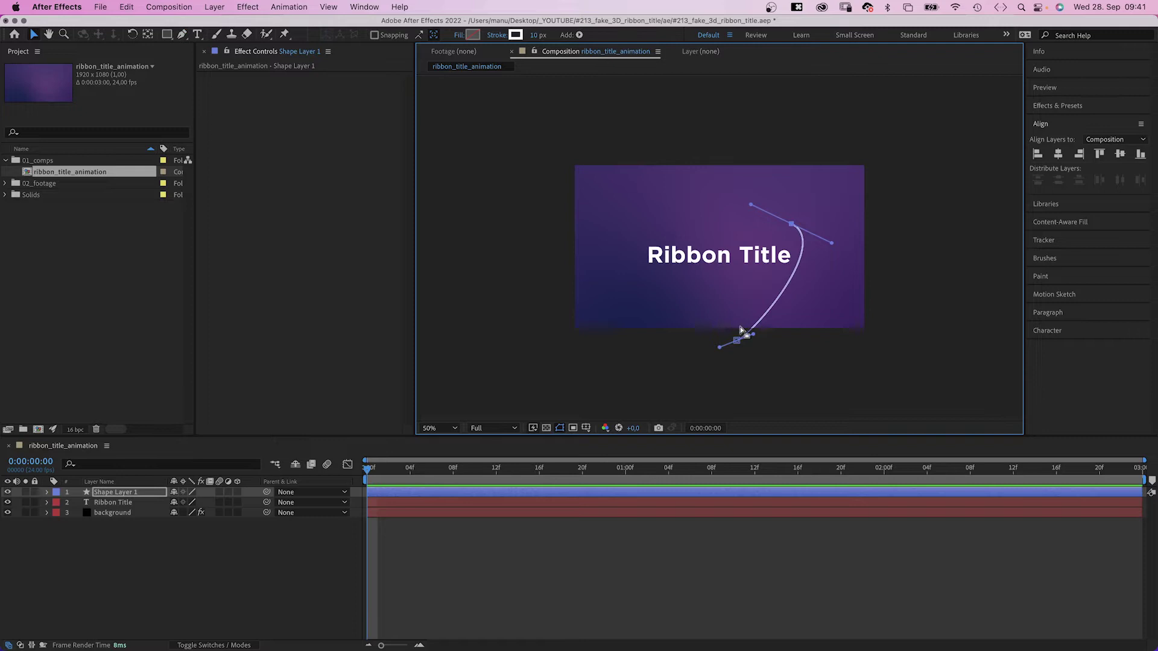
# - Set the stroke width to 700 px and name the shape layer ribbon_front
pyautogui.click(538, 35)
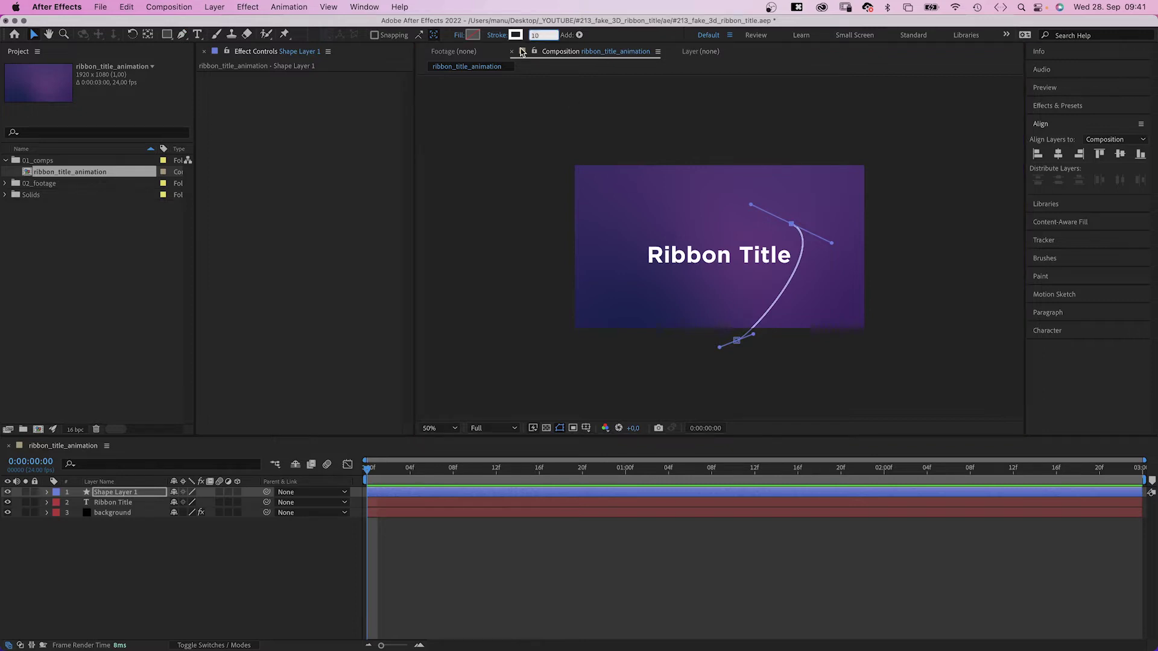
pyautogui.write('700')
pyautogui.press('Return')
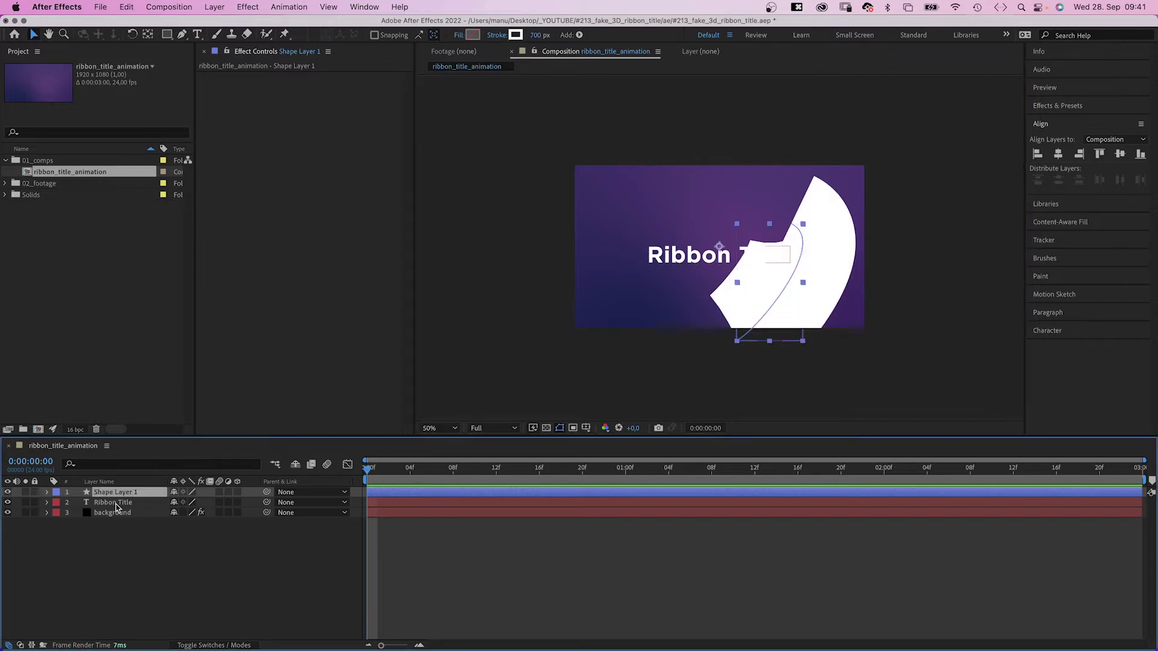
pyautogui.press('Return')
pyautogui.write('ribbon_')
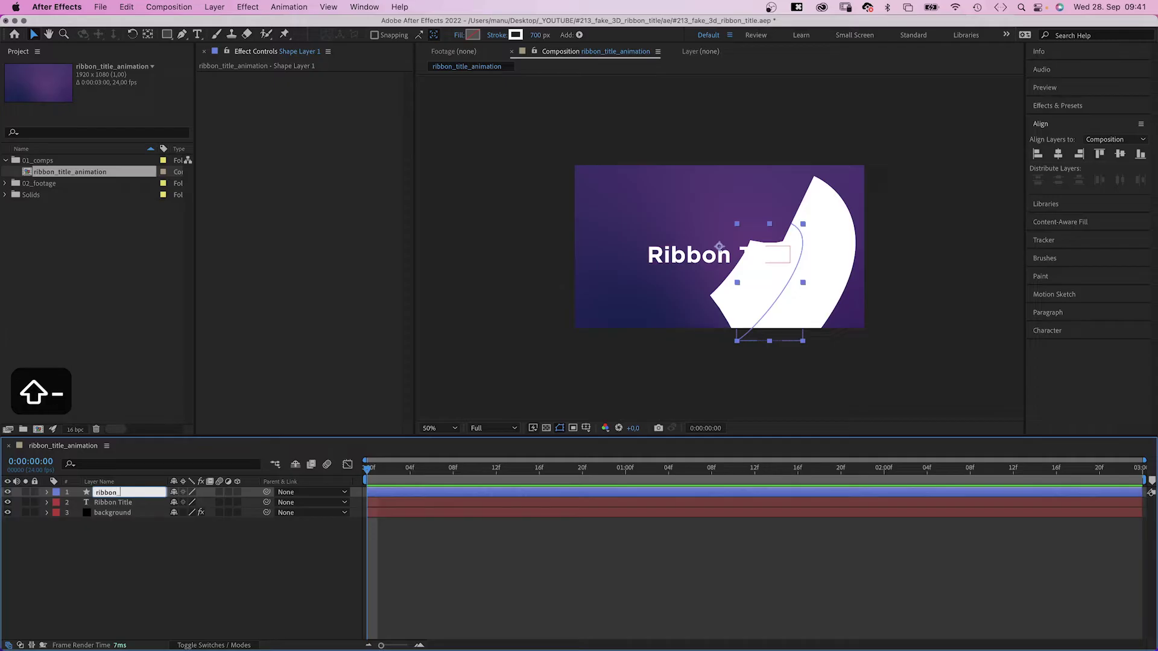
pyautogui.write('front')
pyautogui.press('Return')
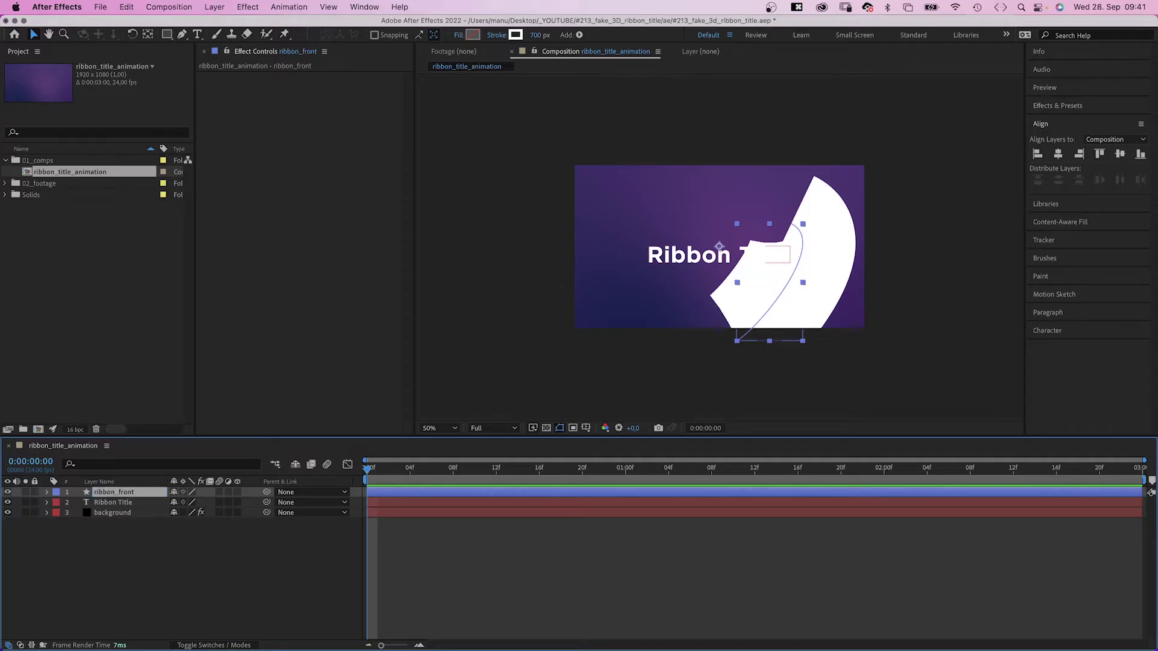
# - Taper the ribbon's end to a thin point with Taper End Length at 100%
pyautogui.click(48, 492)
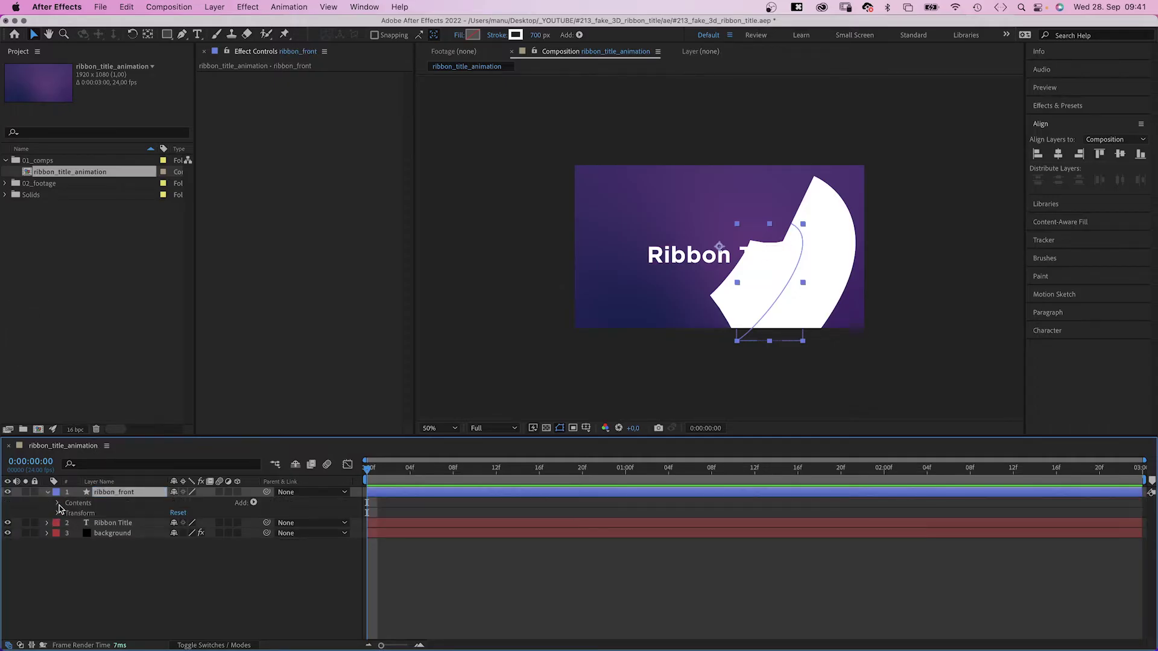
pyautogui.click(58, 504)
pyautogui.click(69, 513)
pyautogui.click(78, 534)
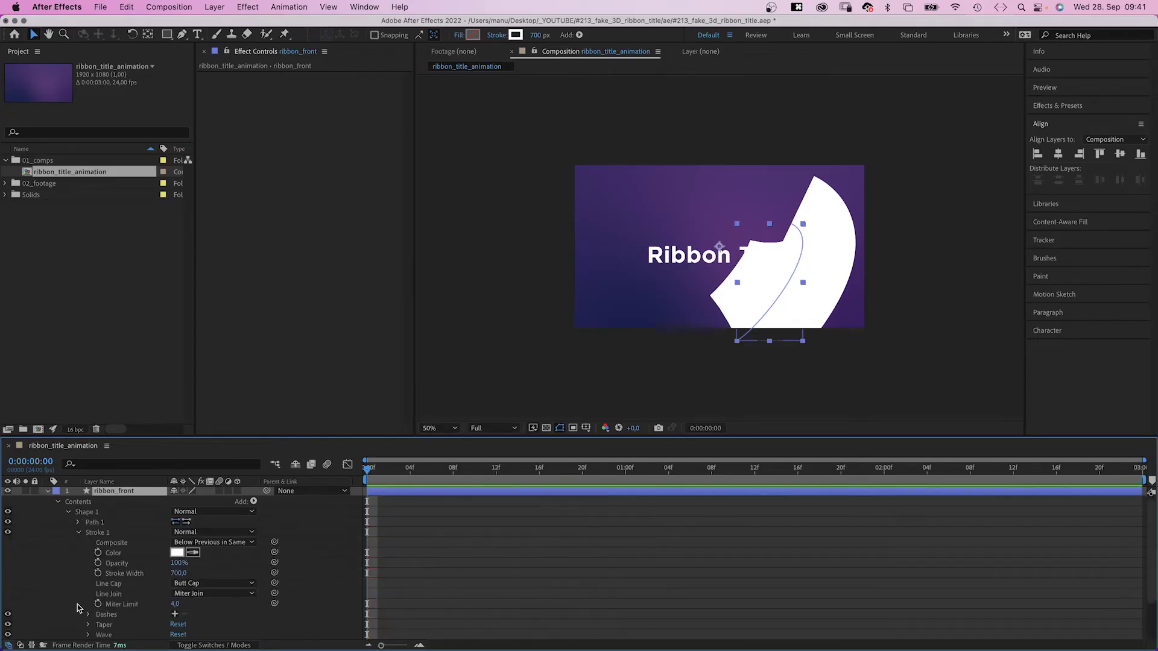
pyautogui.click(89, 625)
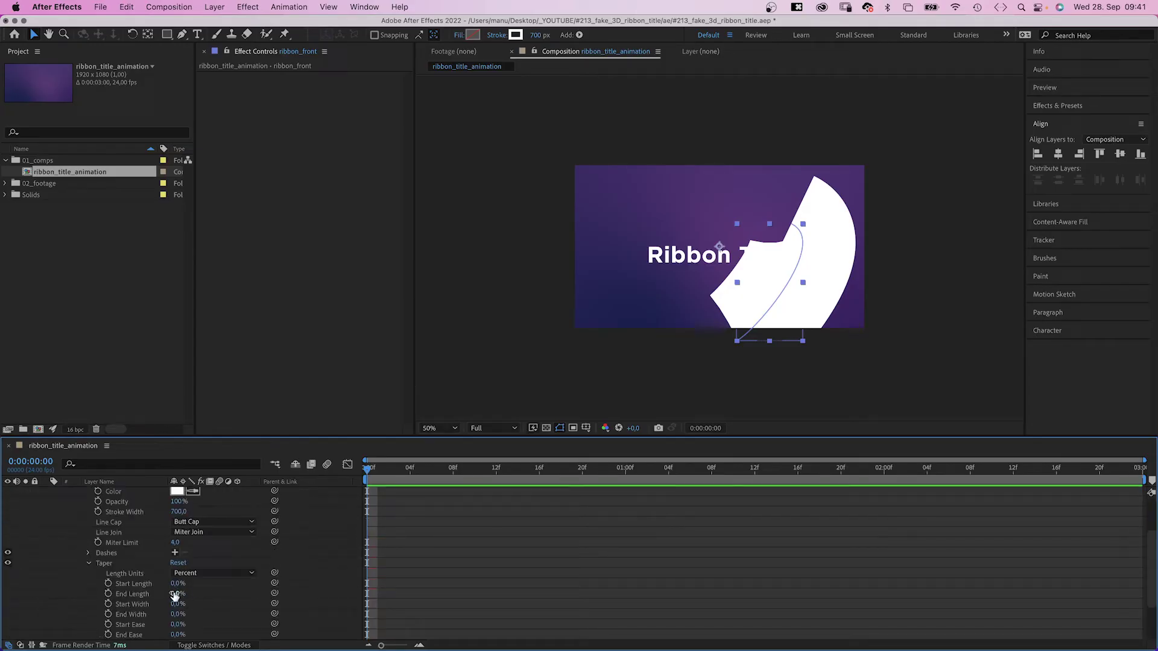
pyautogui.moveTo(174, 596); pyautogui.dragTo(248, 597)
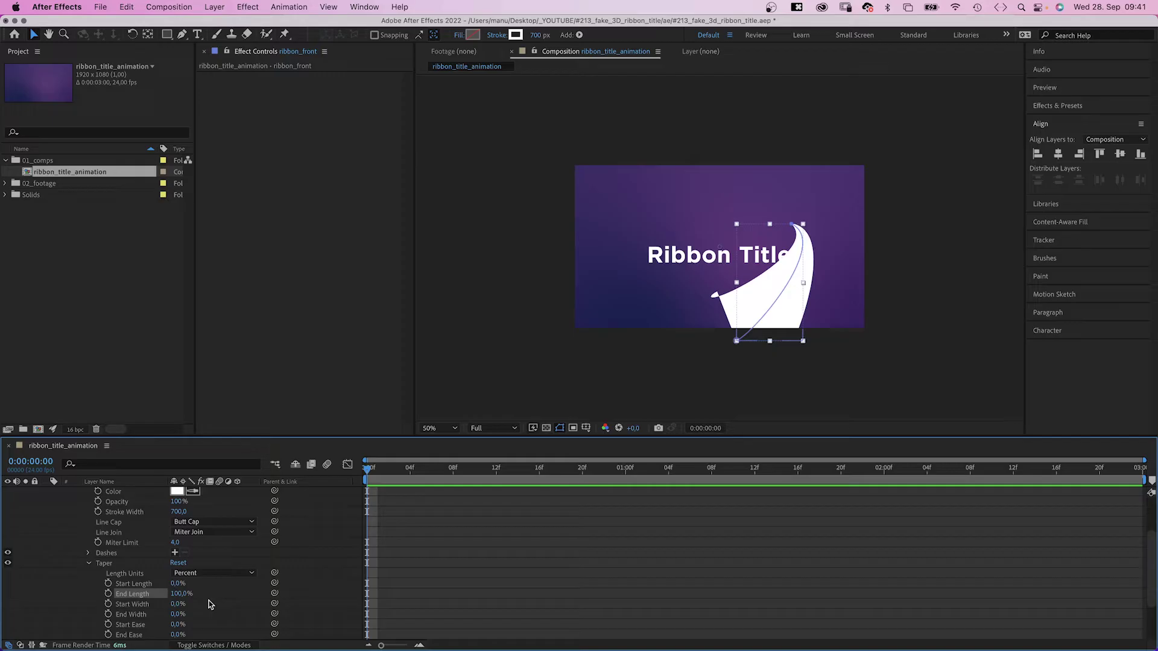
pyautogui.click(89, 563)
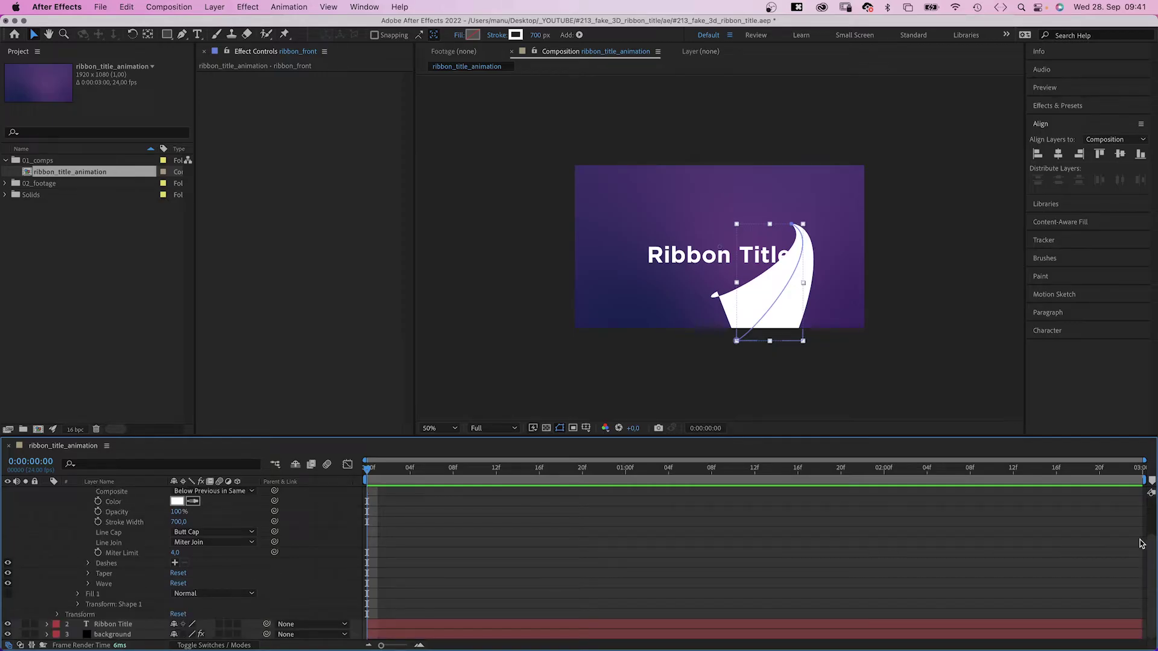
# - Reshape the ribbon path, moving the bottom point down-left and lengthening the top curve
pyautogui.scroll(3, 1142, 543)
pyautogui.click(94, 534)
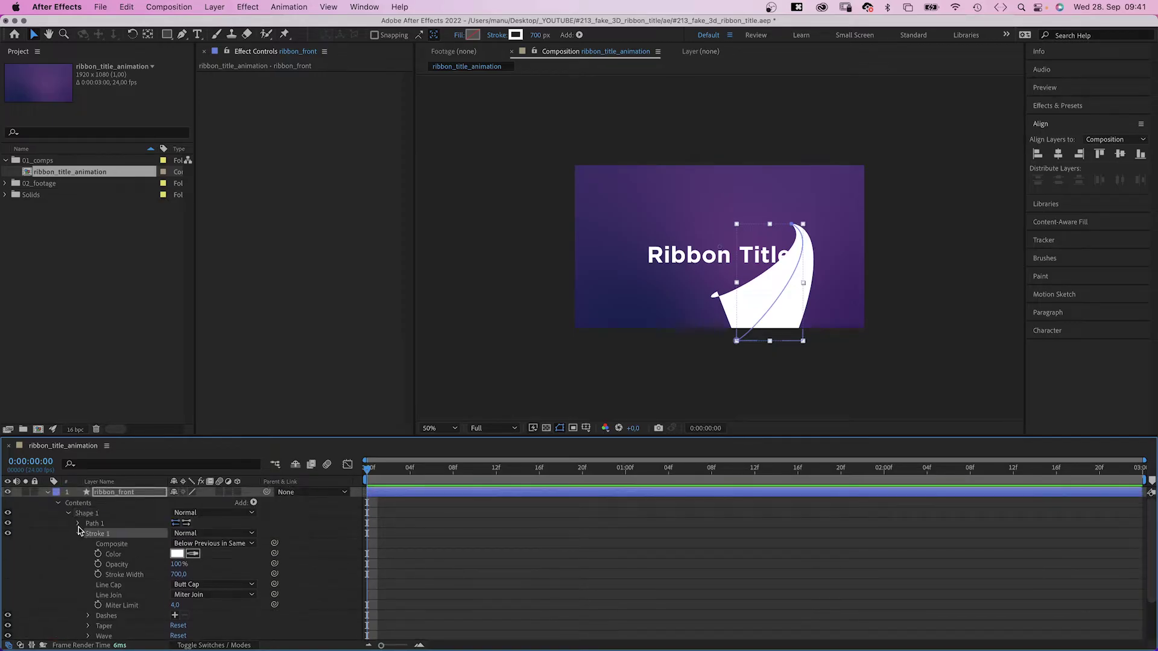
pyautogui.click(79, 534)
pyautogui.click(78, 523)
pyautogui.click(112, 534)
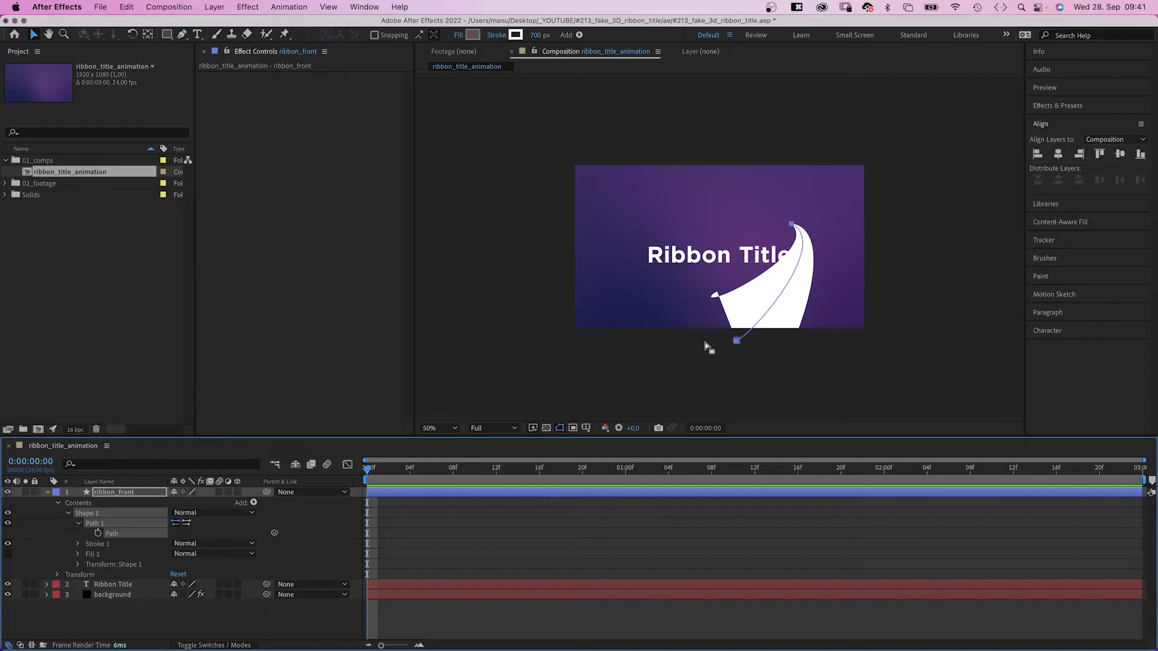
pyautogui.press('v')
pyautogui.moveTo(736, 341); pyautogui.dragTo(721, 377)
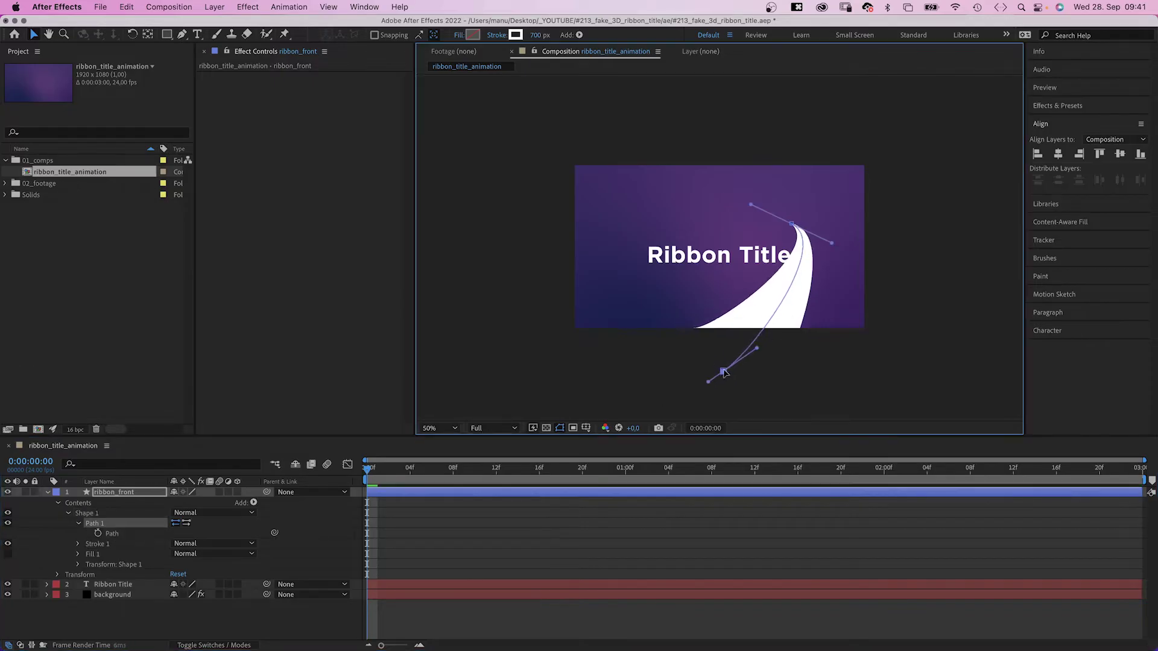
pyautogui.moveTo(852, 240)
pyautogui.mouseDown()
pyautogui.moveTo(866, 245)
pyautogui.moveTo(863, 226)
pyautogui.moveTo(821, 228)
pyautogui.moveTo(839, 230)
pyautogui.mouseUp()
pyautogui.press('/')
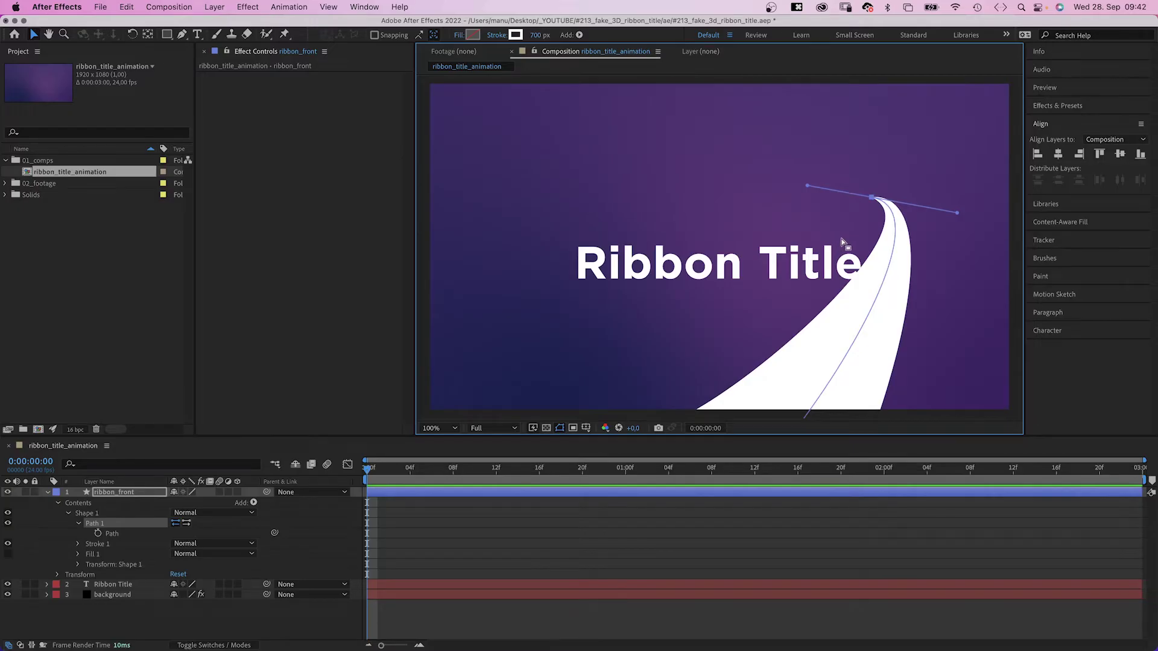
# - Change the ribbon_front stroke to a linear gradient
pyautogui.click(487, 38)
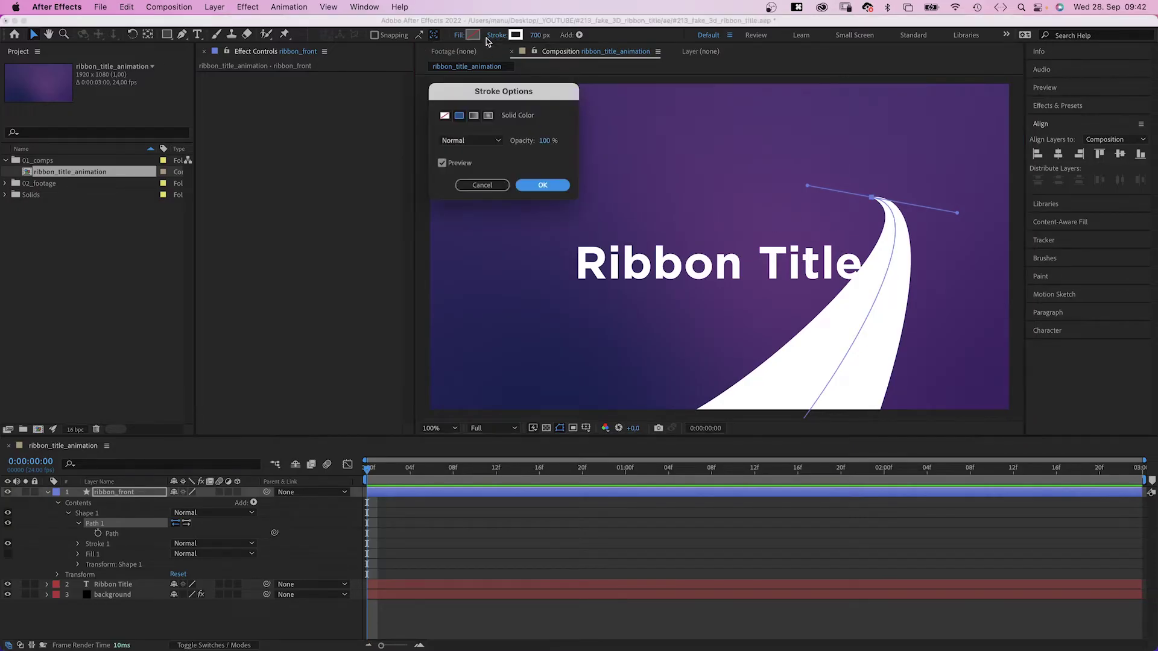
pyautogui.click(474, 116)
pyautogui.click(542, 187)
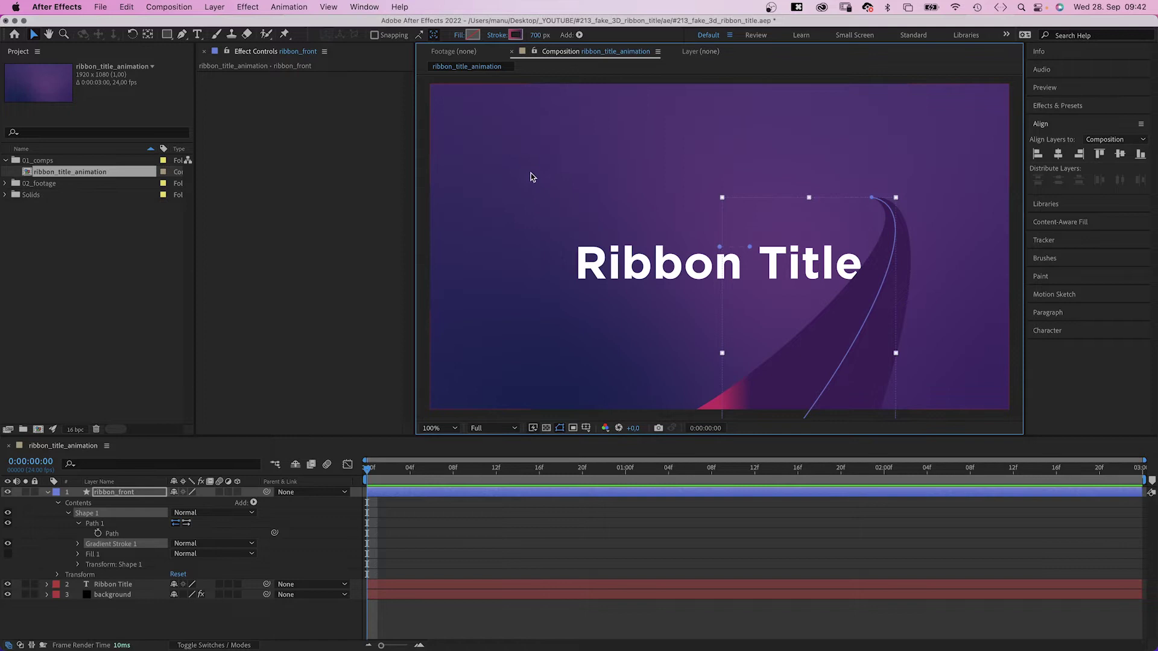
# - Set the gradient's left stop to purple 6238A0 and right stop to pink C32E60
pyautogui.click(515, 35)
pyautogui.click(430, 158)
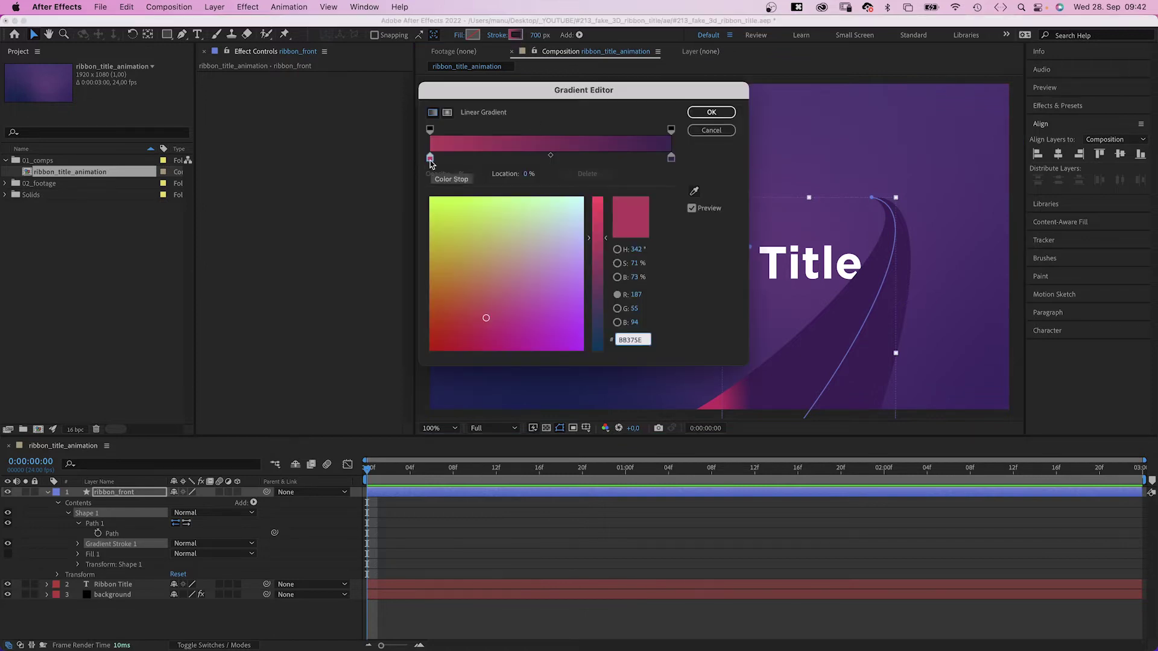
pyautogui.moveTo(600, 278); pyautogui.dragTo(600, 297)
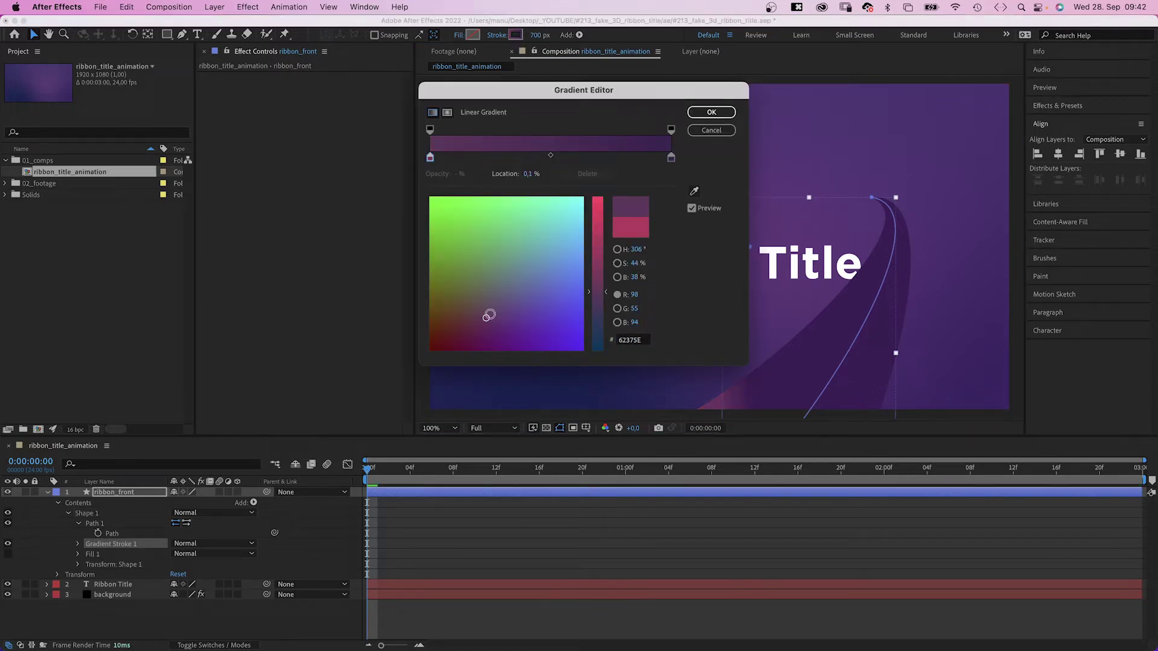
pyautogui.moveTo(487, 316); pyautogui.dragTo(526, 316)
pyautogui.click(672, 158)
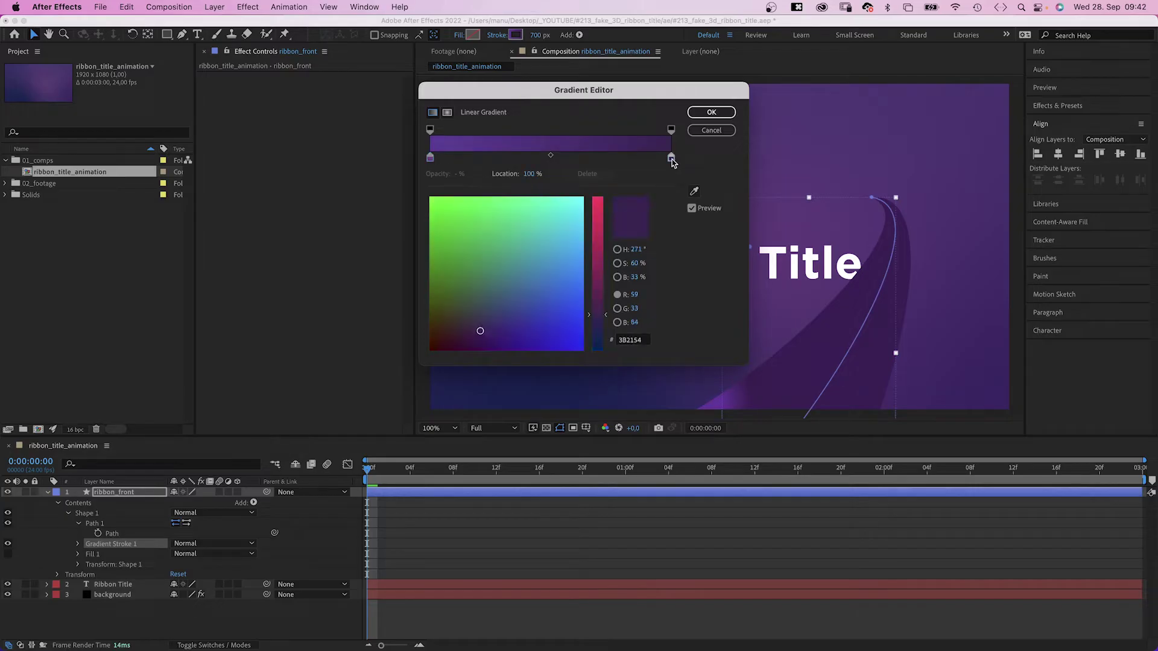
pyautogui.click(597, 234)
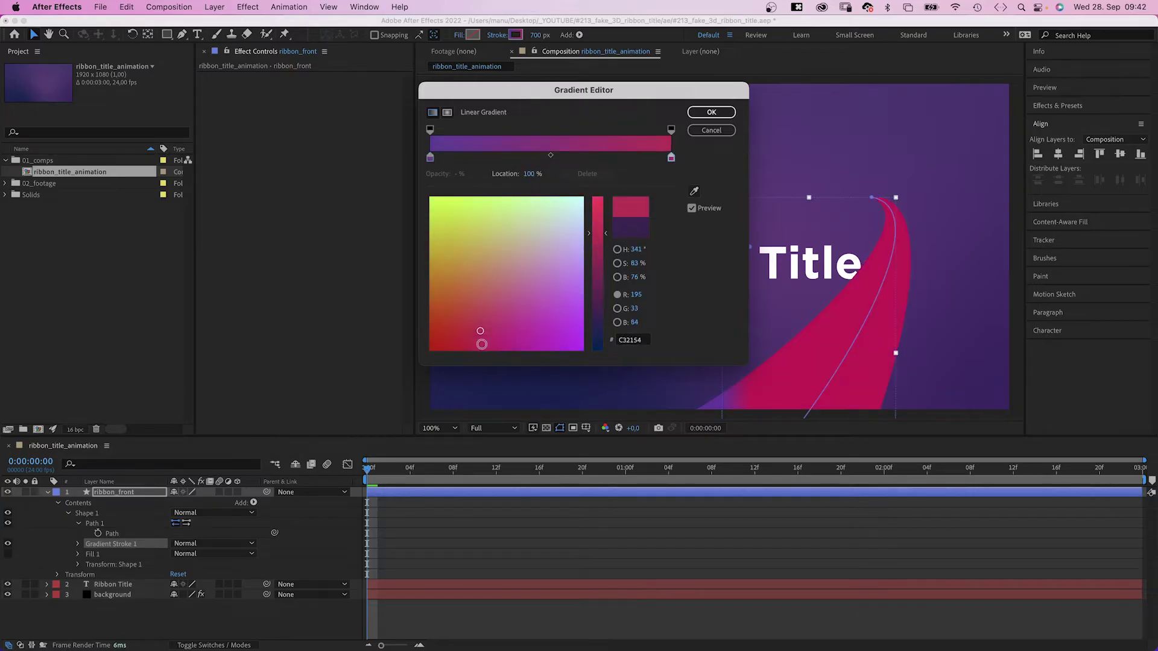
pyautogui.moveTo(480, 331); pyautogui.dragTo(487, 323)
pyautogui.click(702, 114)
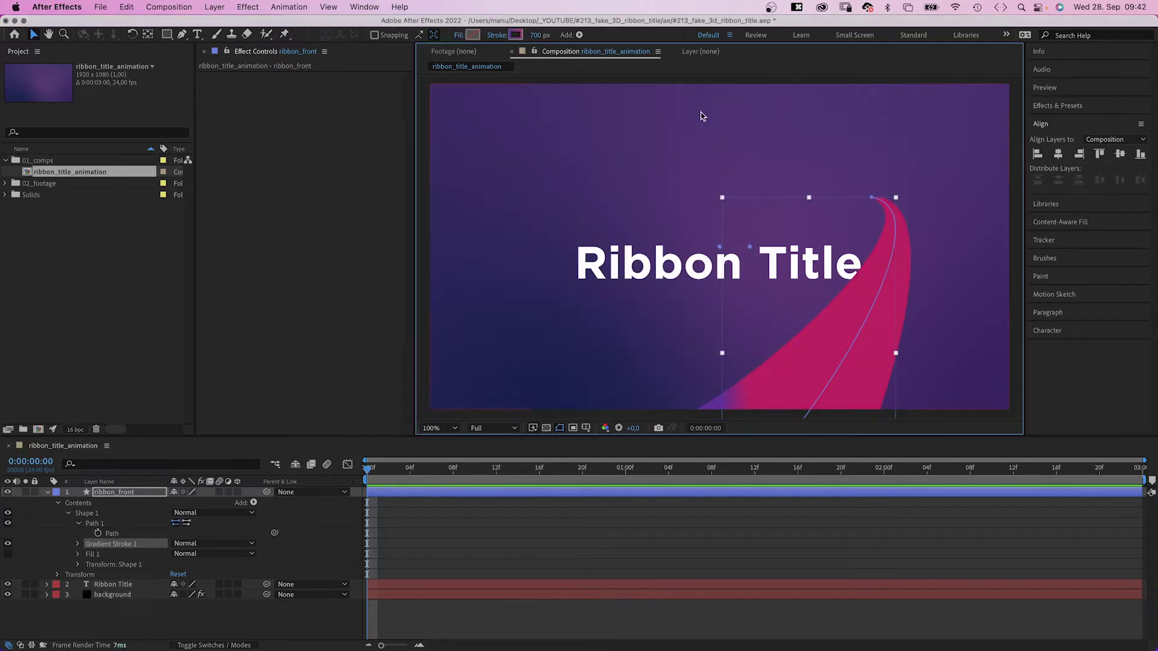
pyautogui.click(753, 249)
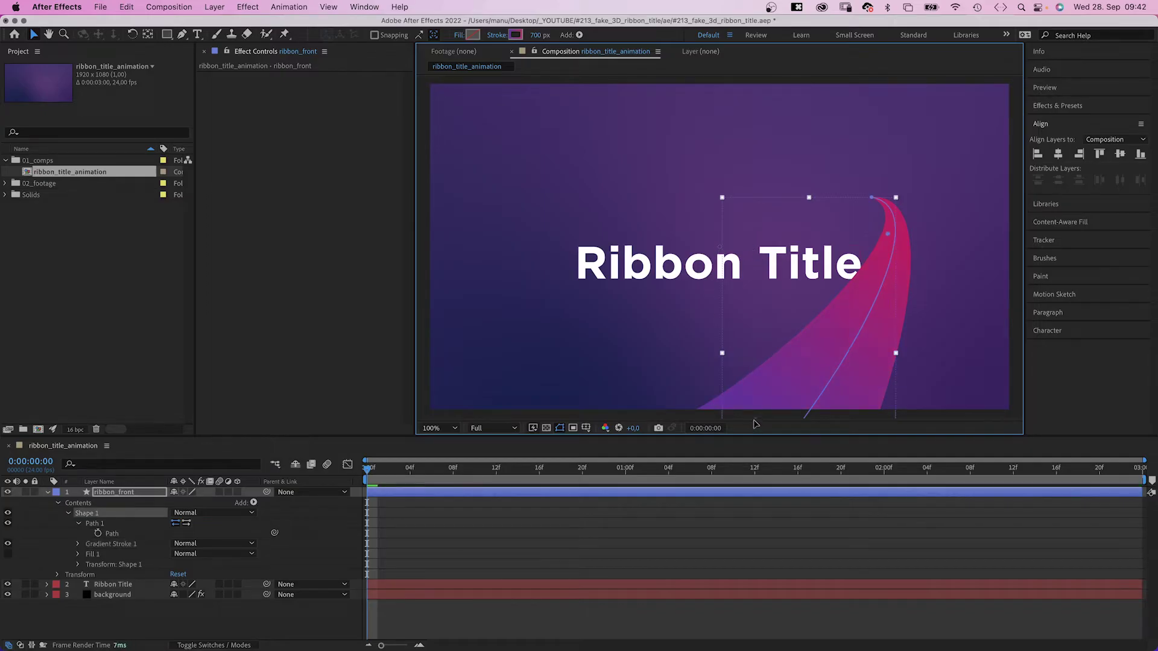
pyautogui.click(48, 493)
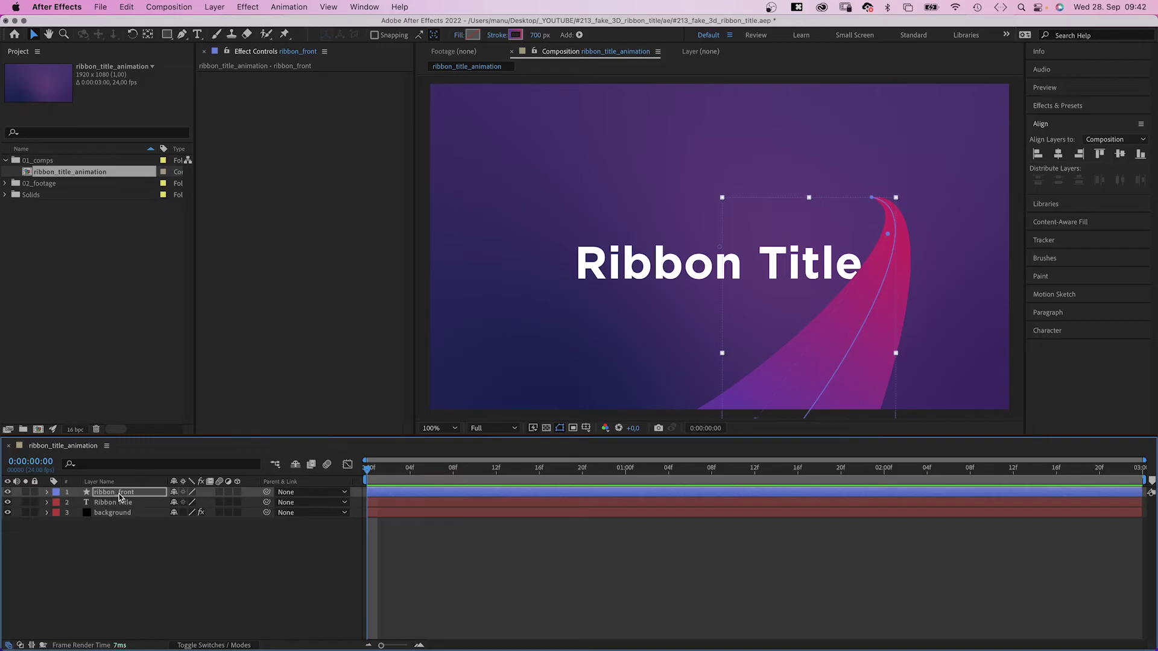
# - Duplicate ribbon_front, rename the copy ribbon_back and parent it to ribbon_front
pyautogui.click(111, 492)
pyautogui.press('super+d')
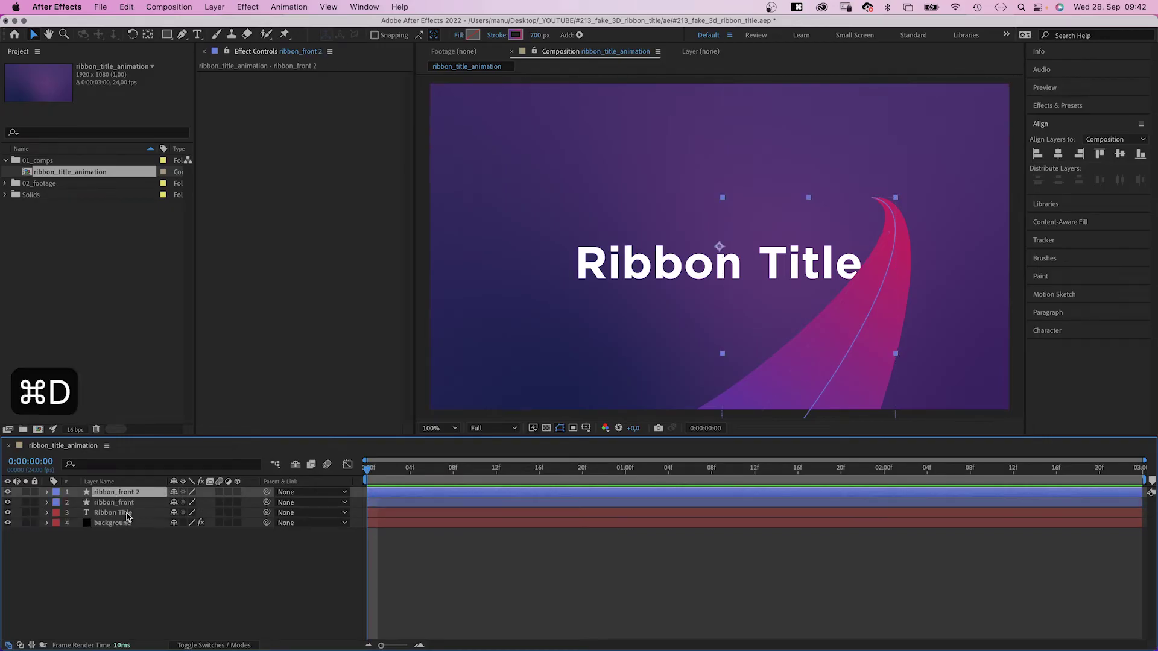
pyautogui.press('Return')
pyautogui.press('Right')
pyautogui.press('BackSpace')
pyautogui.press('BackSpace')
pyautogui.press('BackSpace')
pyautogui.press('BackSpace')
pyautogui.press('BackSpace')
pyautogui.press('BackSpace')
pyautogui.press('BackSpace')
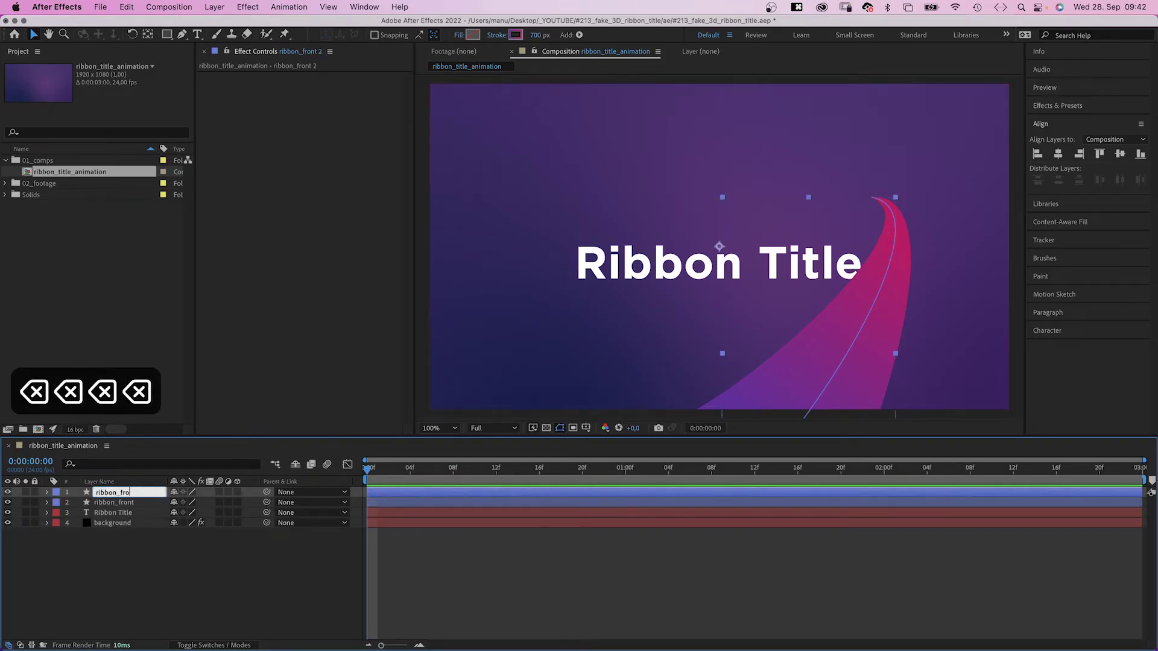
pyautogui.write('back')
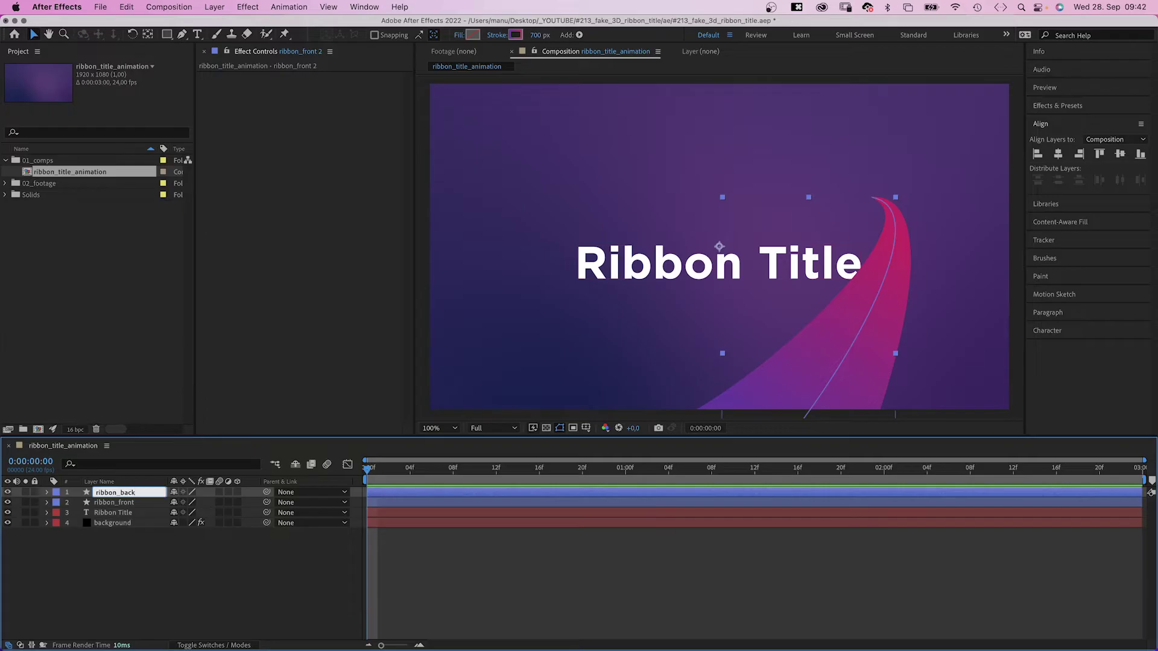
pyautogui.press('Return')
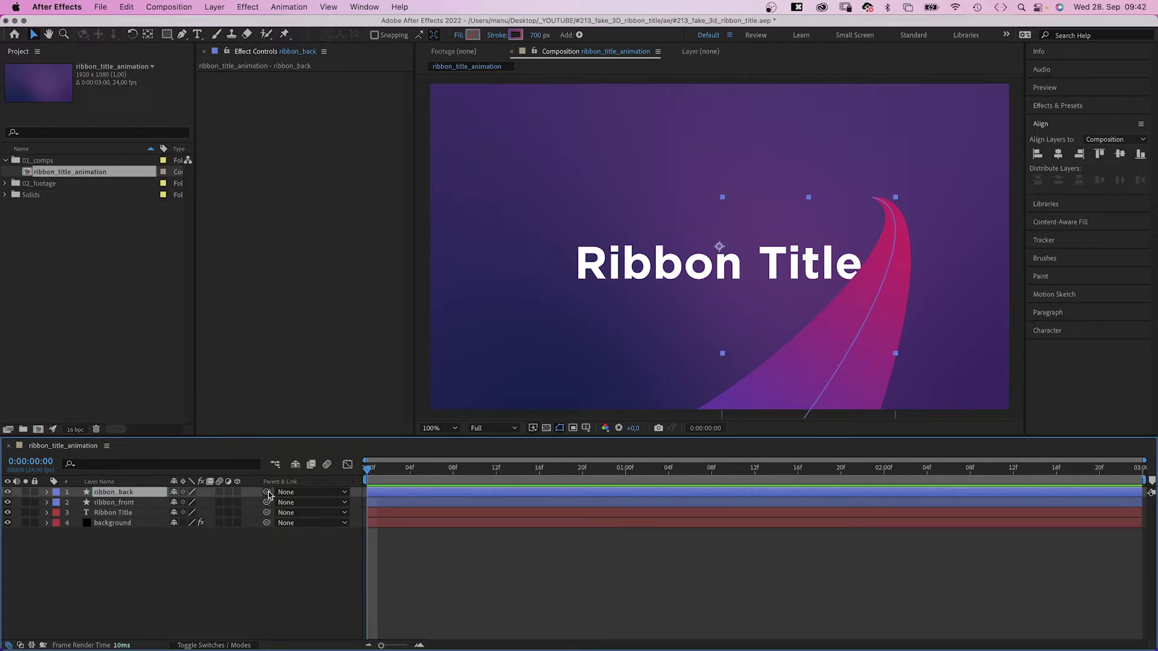
pyautogui.moveTo(267, 492); pyautogui.dragTo(138, 517)
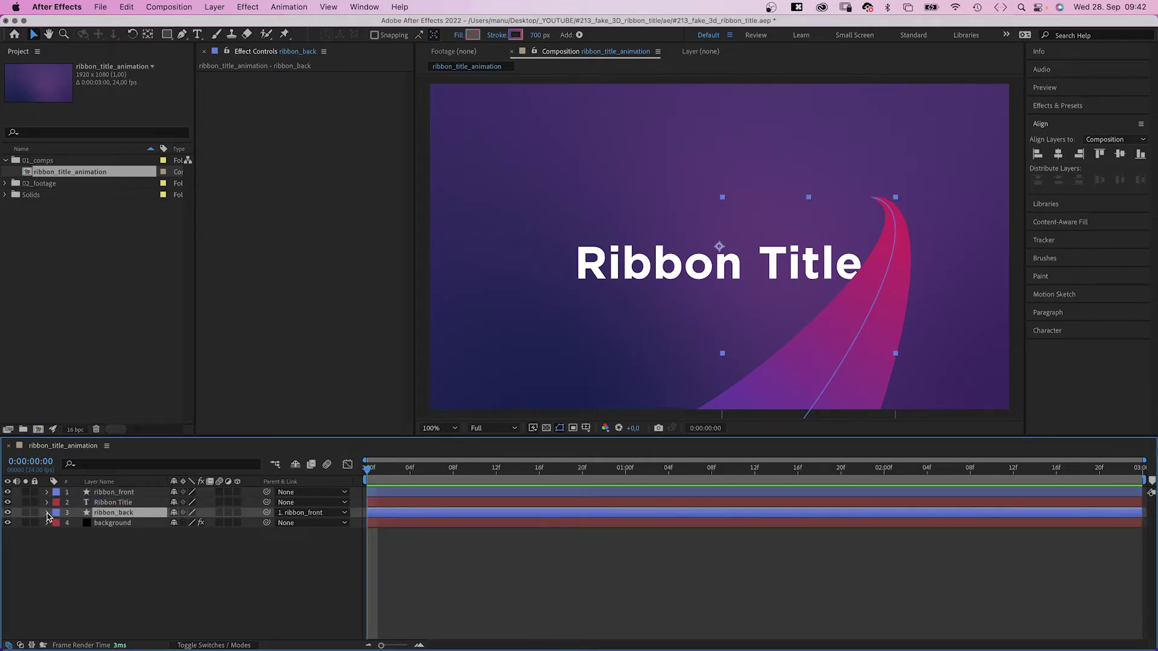
# - Reshape ribbon_back's path so it sweeps up and left behind the title
pyautogui.click(47, 513)
pyautogui.click(58, 523)
pyautogui.click(68, 534)
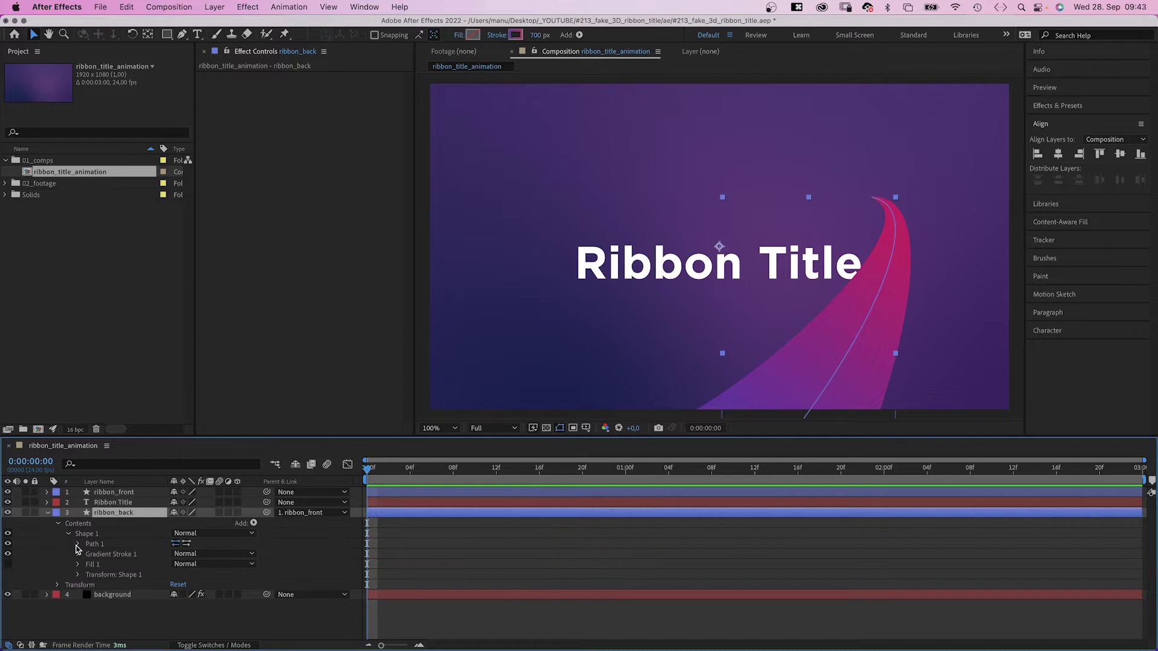
pyautogui.click(78, 544)
pyautogui.click(111, 554)
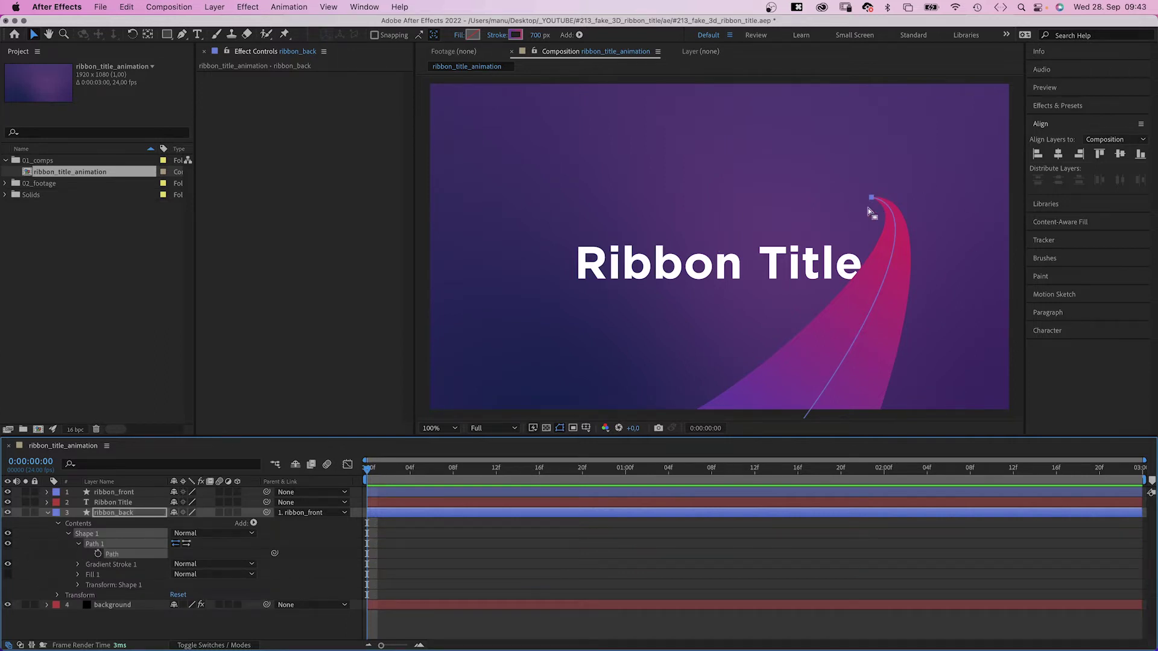
pyautogui.click(720, 378)
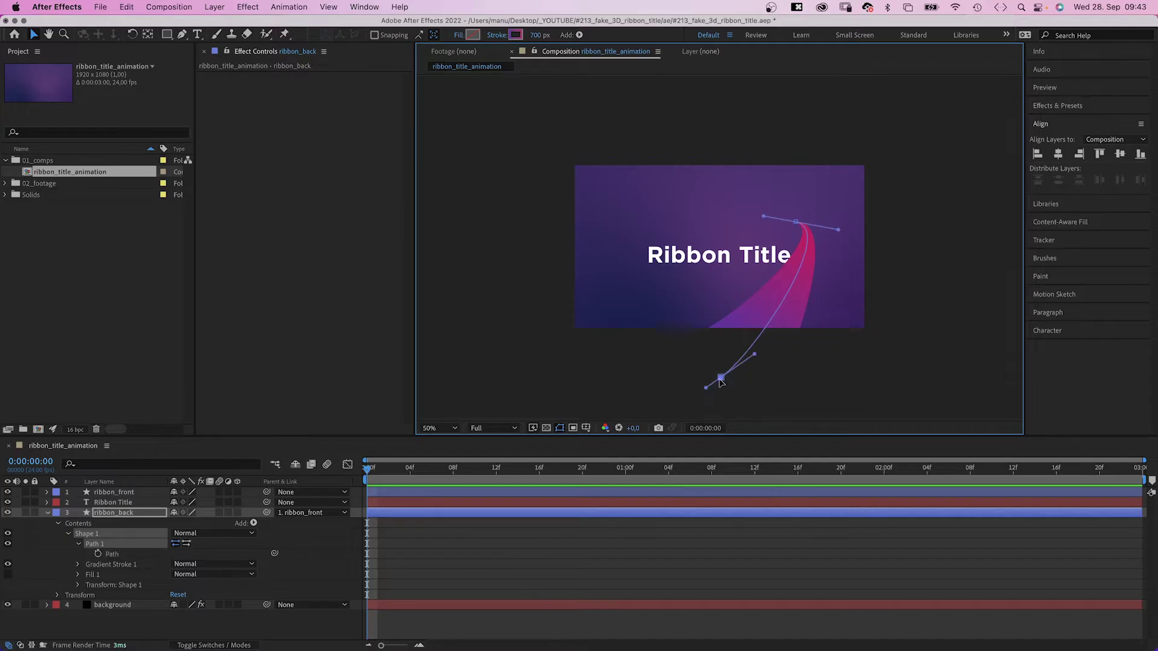
pyautogui.moveTo(721, 379); pyautogui.dragTo(702, 268)
pyautogui.moveTo(838, 230); pyautogui.dragTo(735, 228)
pyautogui.press('.')
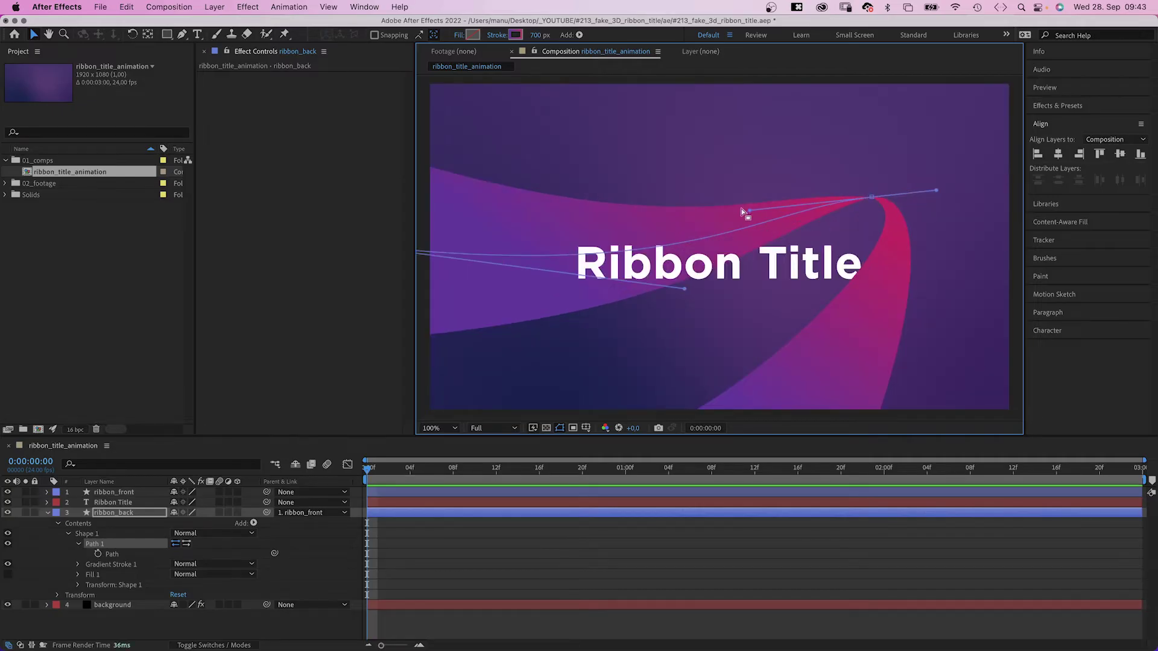
pyautogui.moveTo(752, 208)
pyautogui.mouseDown()
pyautogui.moveTo(765, 215)
pyautogui.moveTo(751, 185)
pyautogui.moveTo(750, 195)
pyautogui.mouseUp()
# - Adjust ribbon_front's top handle and smooth the join between the two ribbons
pyautogui.click(45, 498)
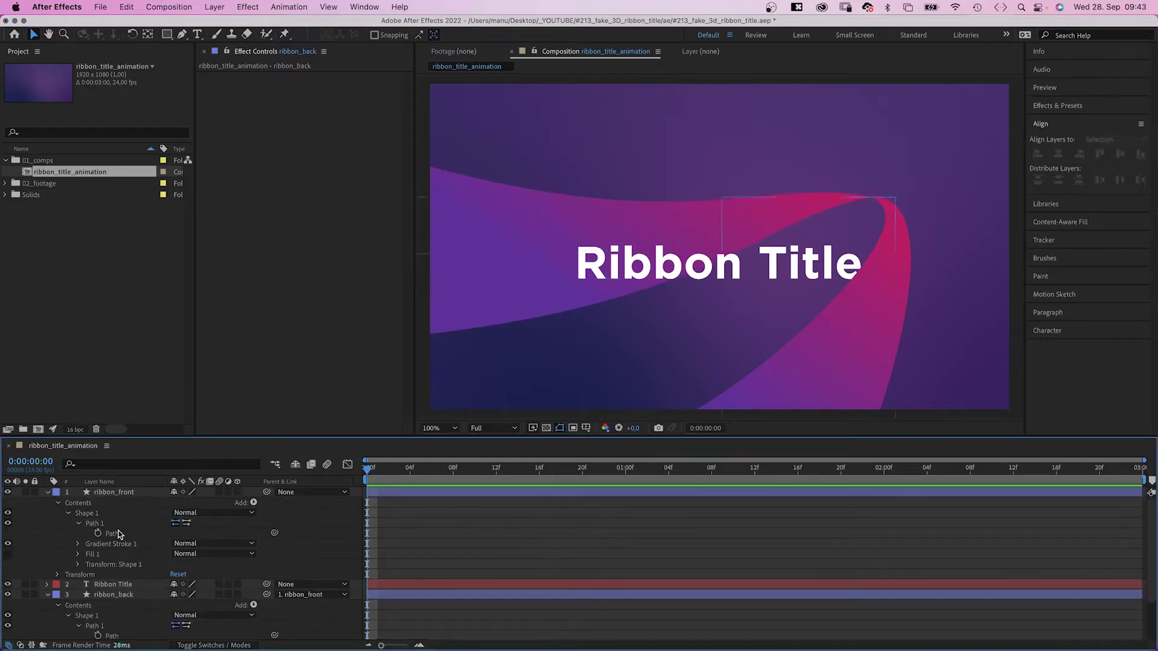
pyautogui.click(94, 523)
pyautogui.moveTo(918, 178); pyautogui.dragTo(949, 235)
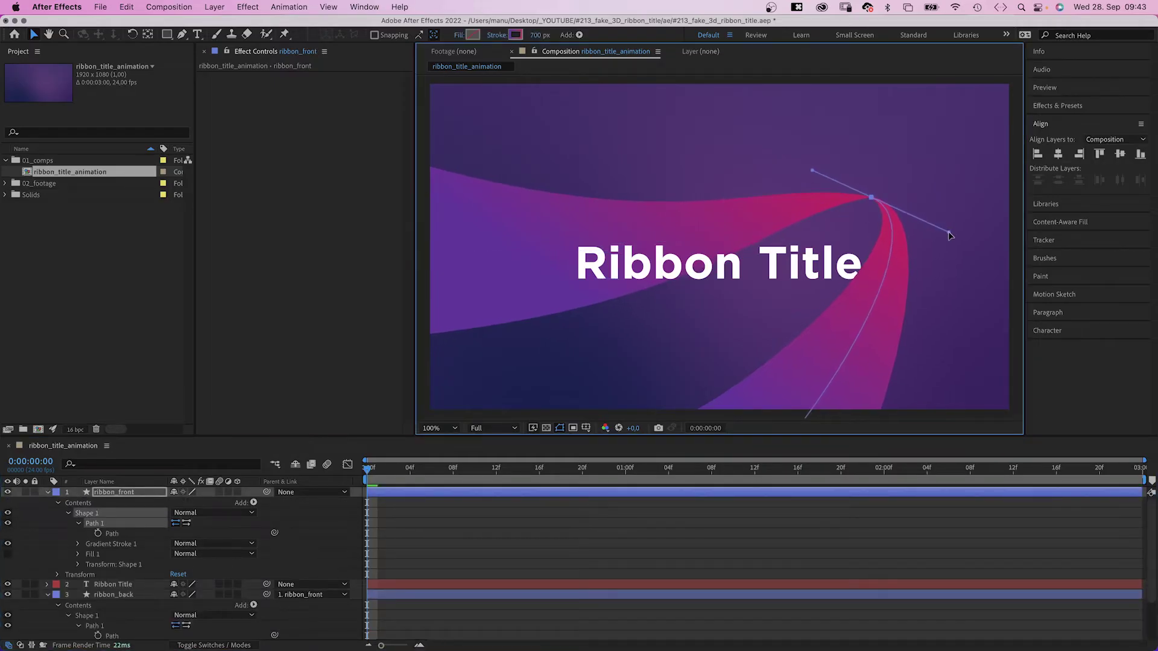
pyautogui.click(48, 492)
pyautogui.click(113, 512)
pyautogui.click(94, 544)
pyautogui.moveTo(750, 195); pyautogui.dragTo(797, 191)
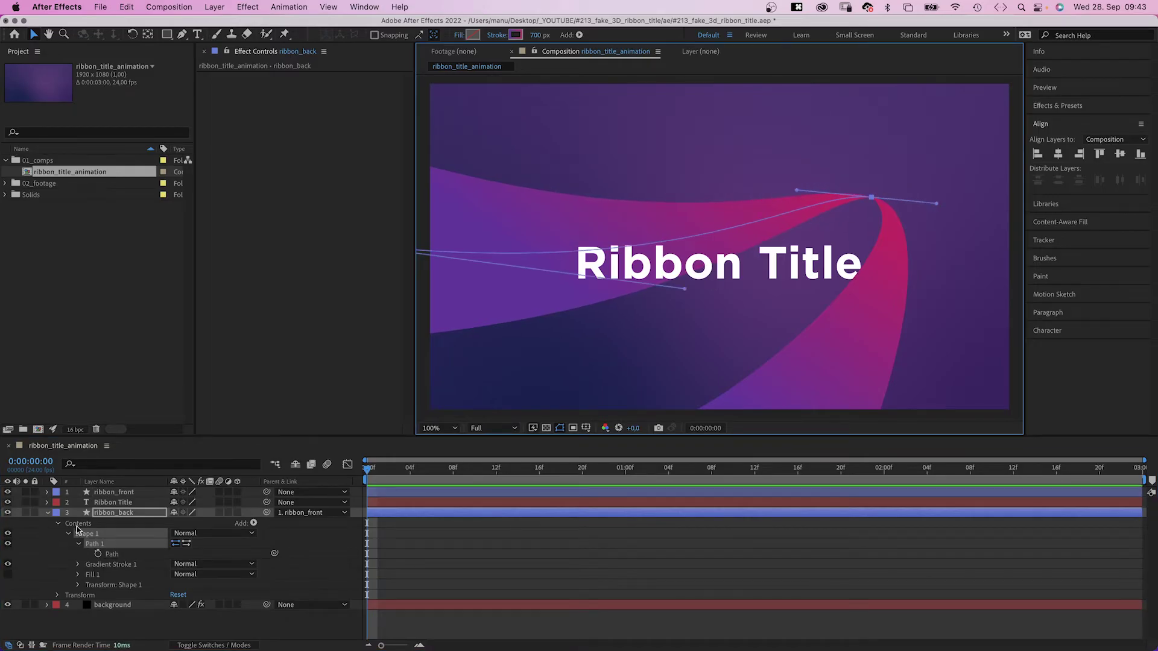
pyautogui.click(140, 513)
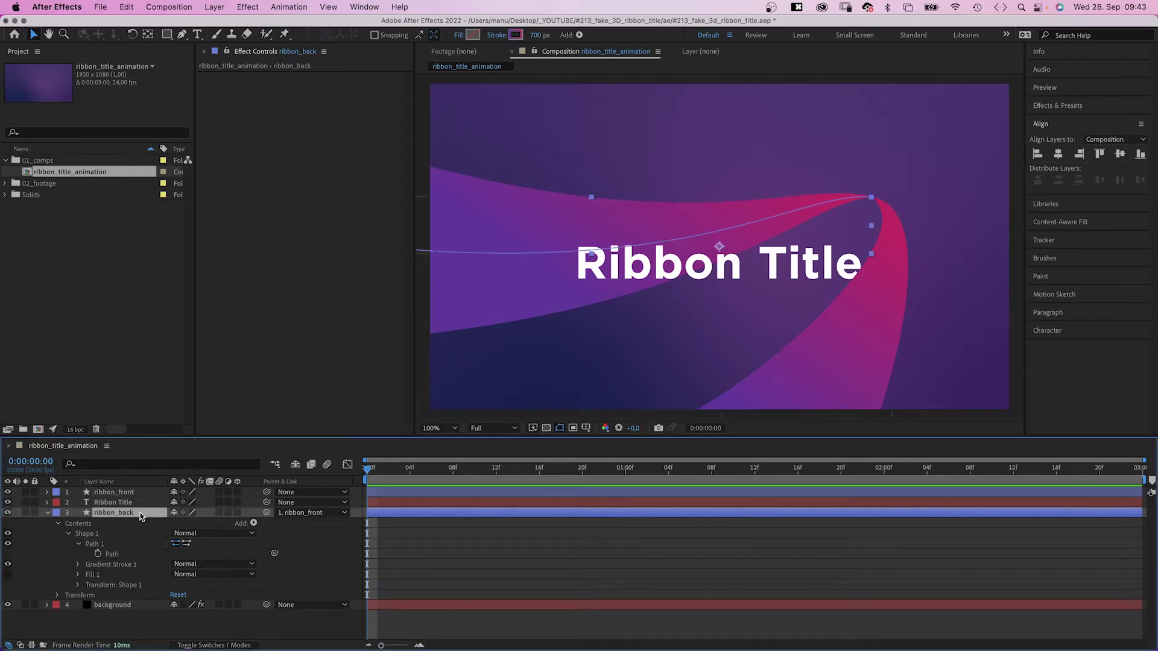
# - Taper the back ribbon away to a point at its left end
pyautogui.click(77, 564)
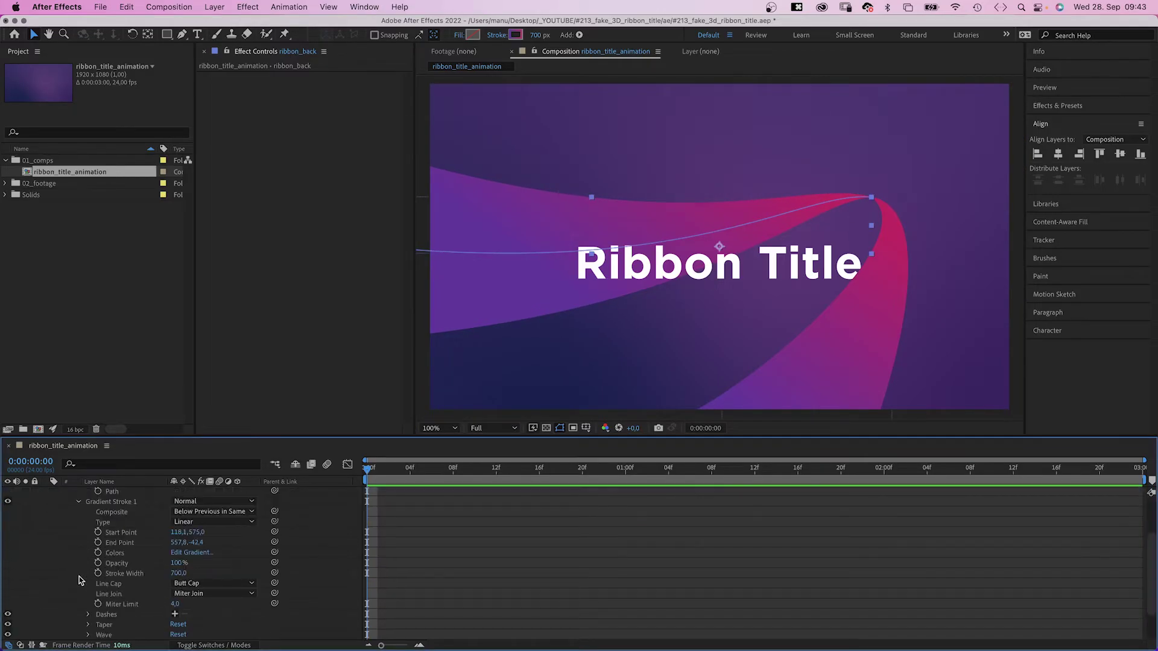
pyautogui.click(88, 625)
pyautogui.moveTo(177, 585); pyautogui.dragTo(238, 585)
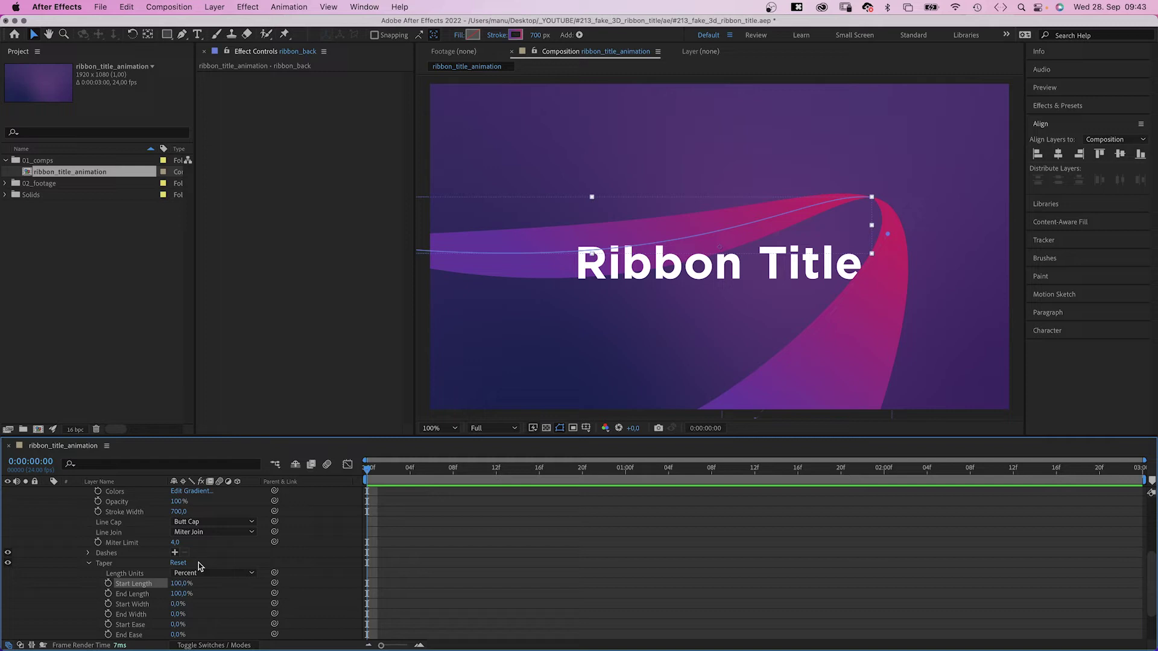
pyautogui.click(89, 565)
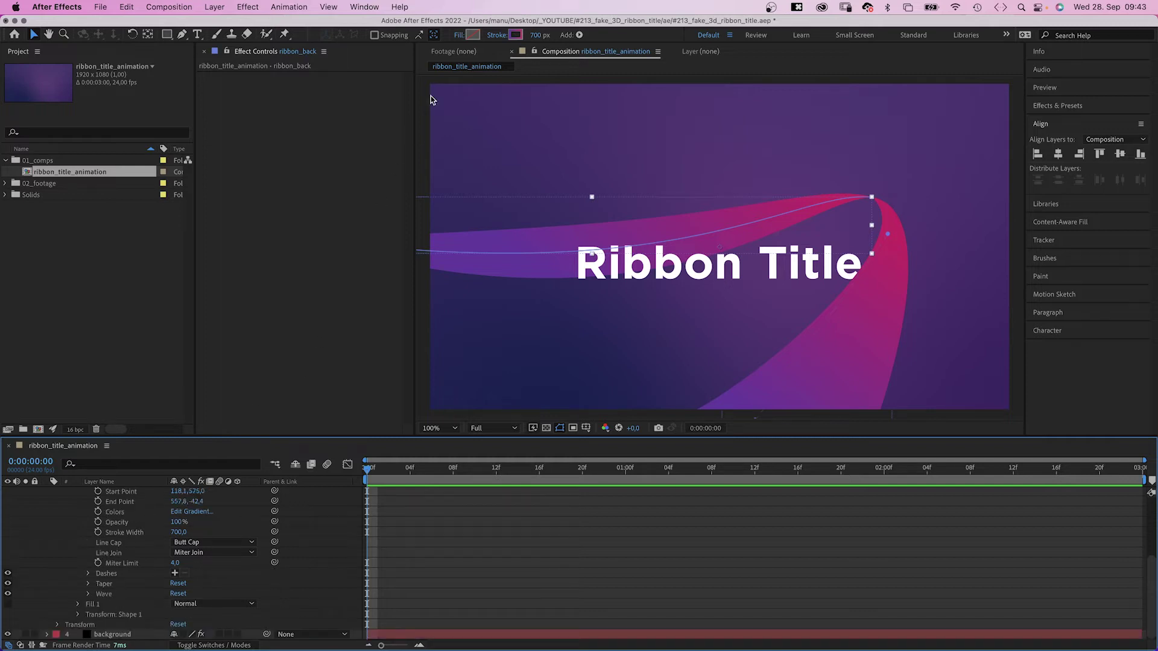
# - Set the back ribbon's stroke width to 185 and refine its left endpoint and upper-right curve
pyautogui.click(531, 38)
pyautogui.write('185')
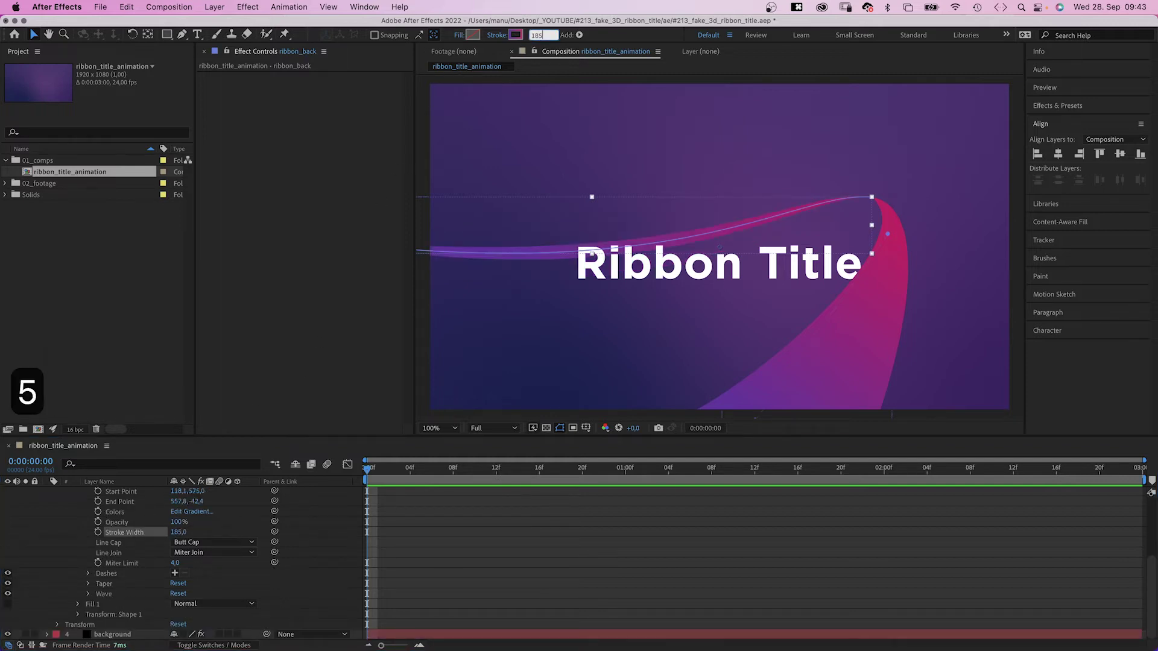
pyautogui.press('Return')
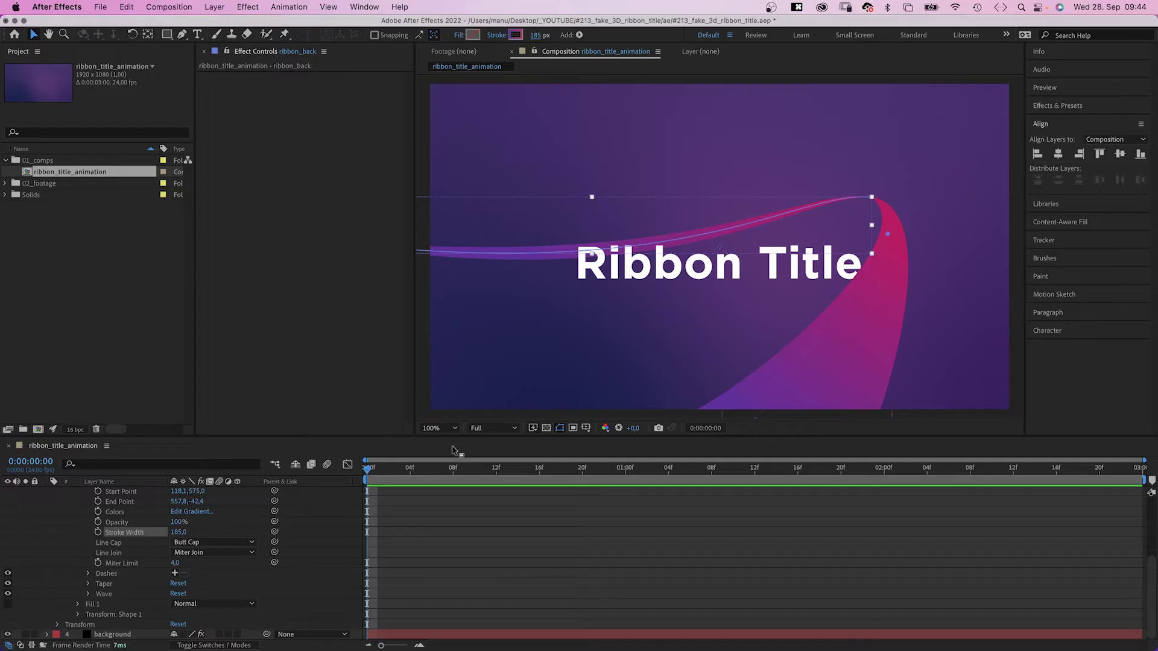
pyautogui.scroll(-2, 553, 258)
pyautogui.moveTo(517, 244); pyautogui.dragTo(553, 244)
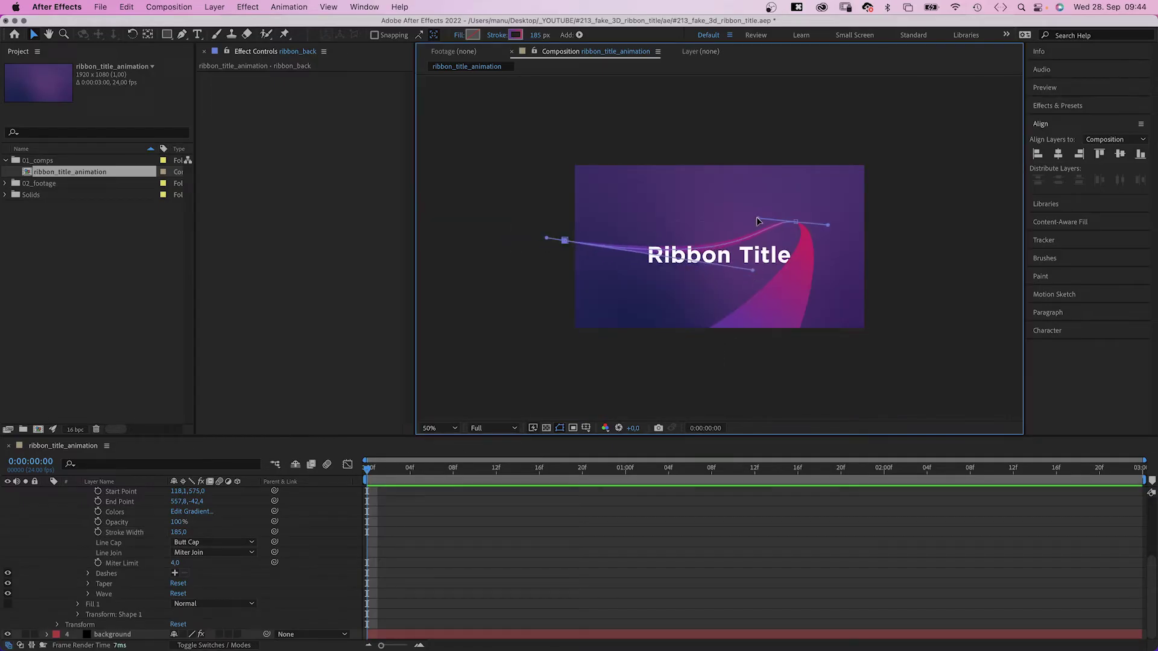
pyautogui.moveTo(758, 219); pyautogui.dragTo(750, 214)
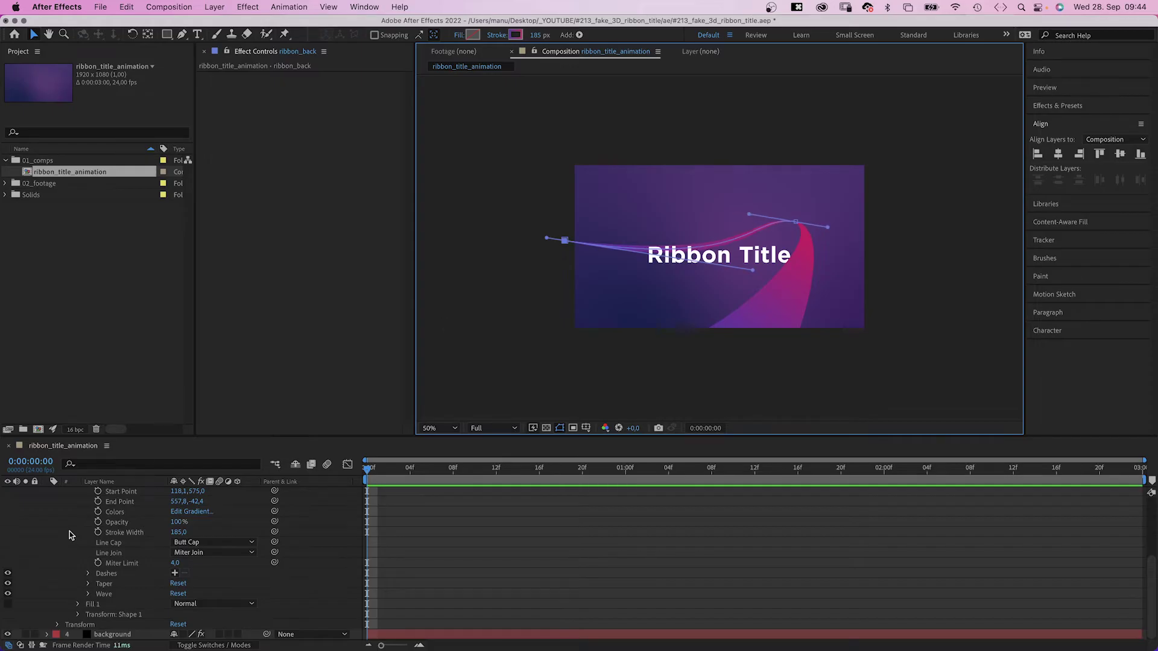
pyautogui.press('/')
pyautogui.click(70, 566)
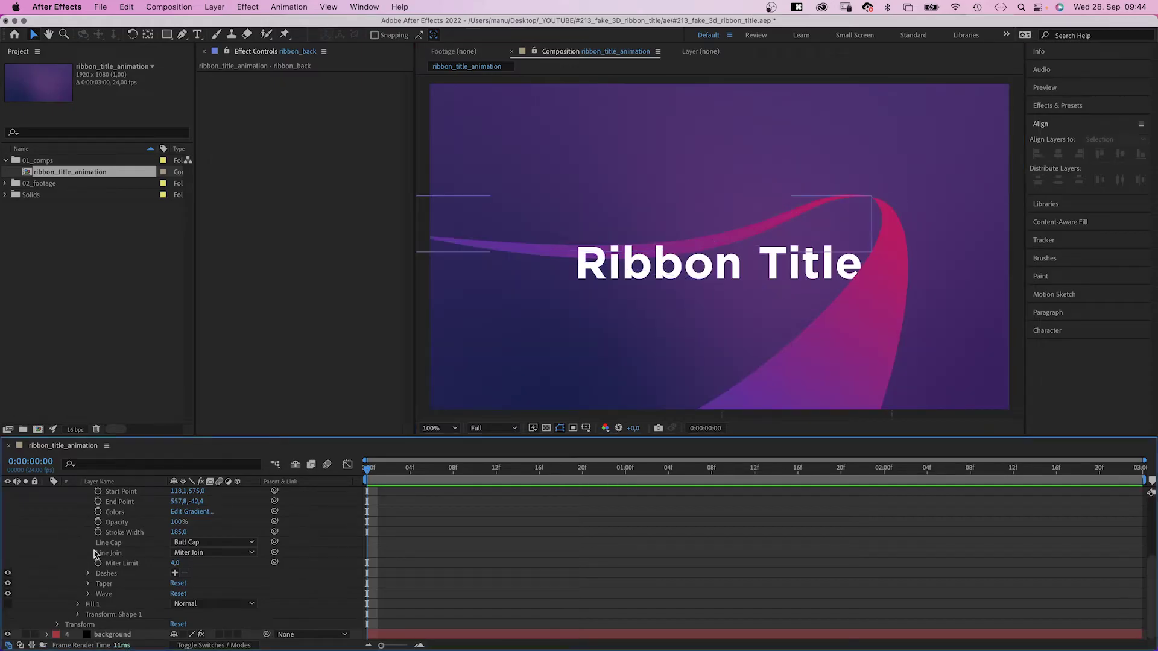
pyautogui.scroll(5, 97, 543)
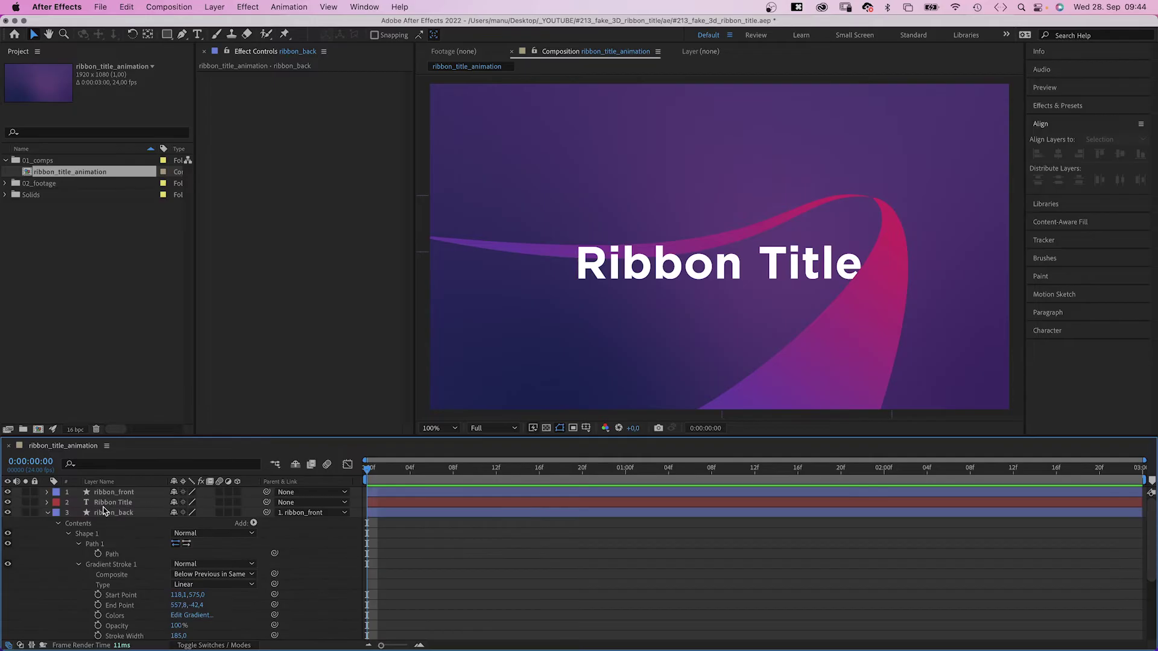
pyautogui.click(103, 511)
pyautogui.click(48, 512)
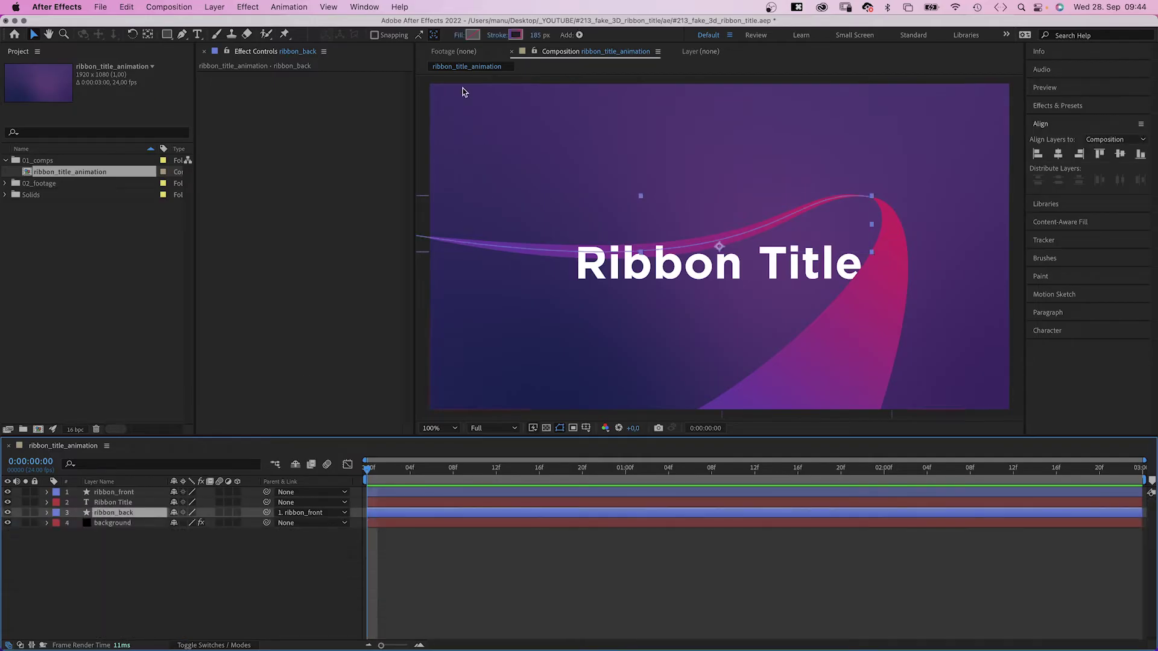
# - Reverse the back ribbon's gradient, pink at the start and purple at the end
pyautogui.click(512, 38)
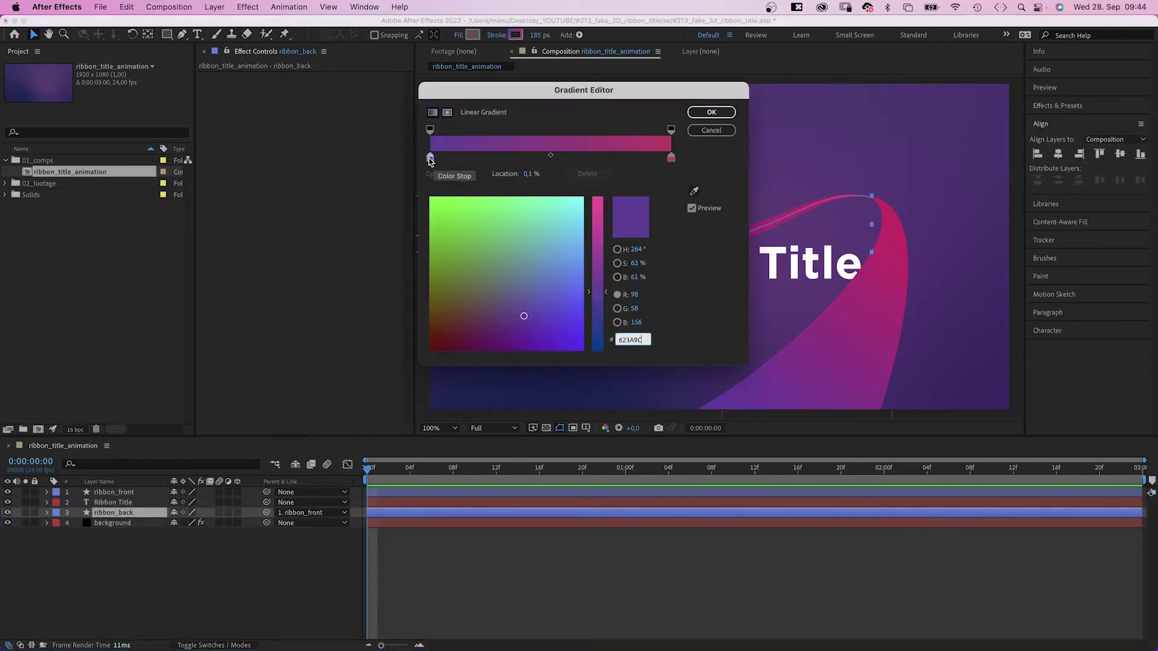
pyautogui.click(620, 158)
pyautogui.moveTo(671, 157); pyautogui.dragTo(426, 163)
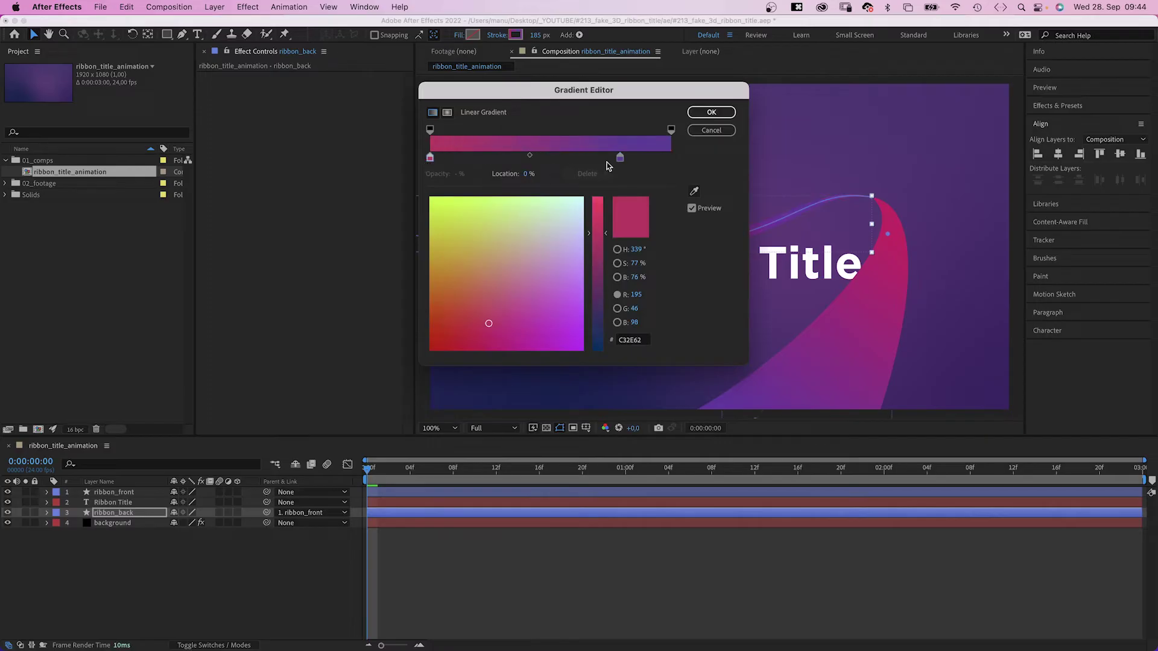
pyautogui.moveTo(620, 158); pyautogui.dragTo(671, 158)
pyautogui.click(714, 113)
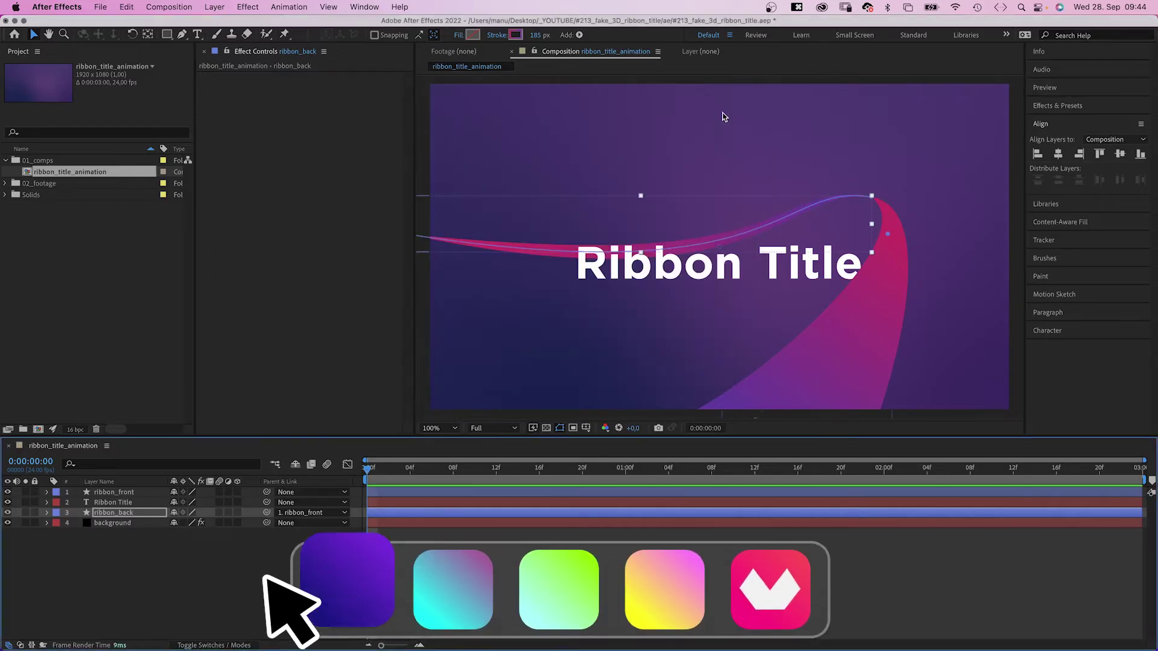
pyautogui.click(573, 410)
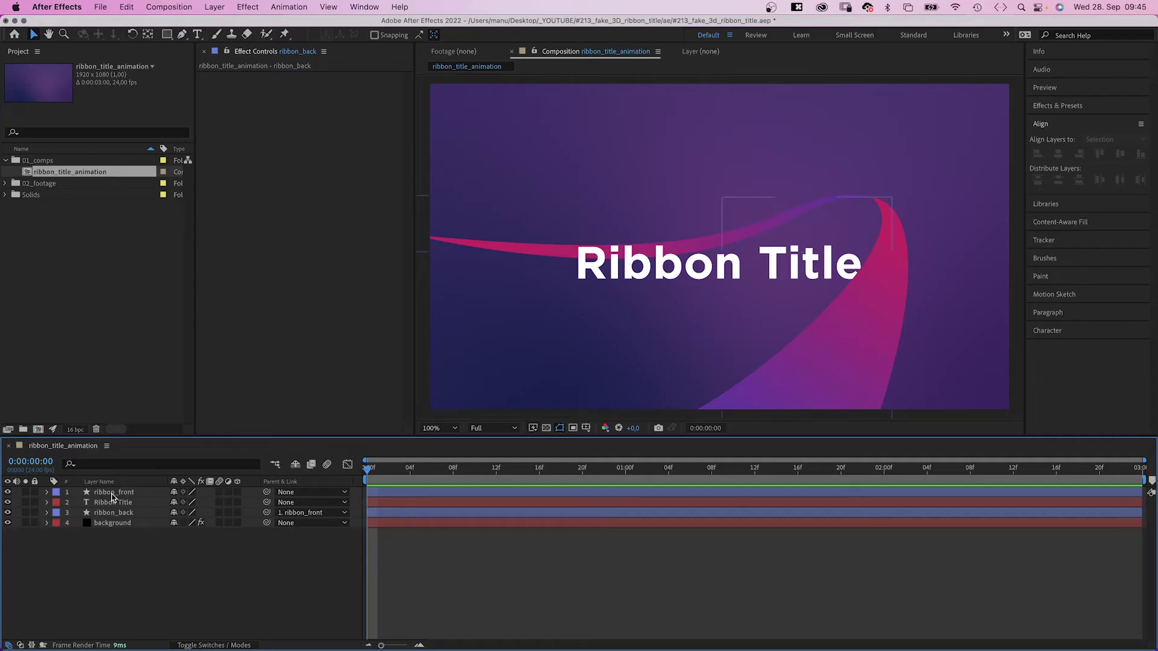
# - Keyframe ribbon_front's Position at 1:00 and slide it left to -151 at 0:00
pyautogui.press('p')
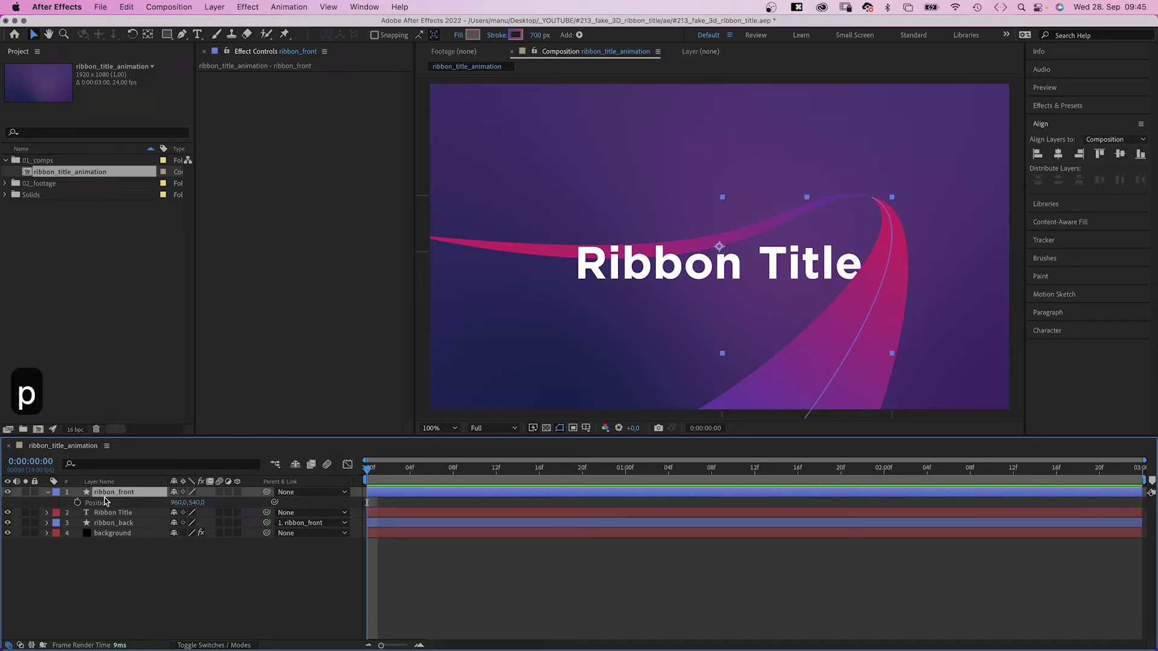
pyautogui.moveTo(607, 475); pyautogui.dragTo(625, 470)
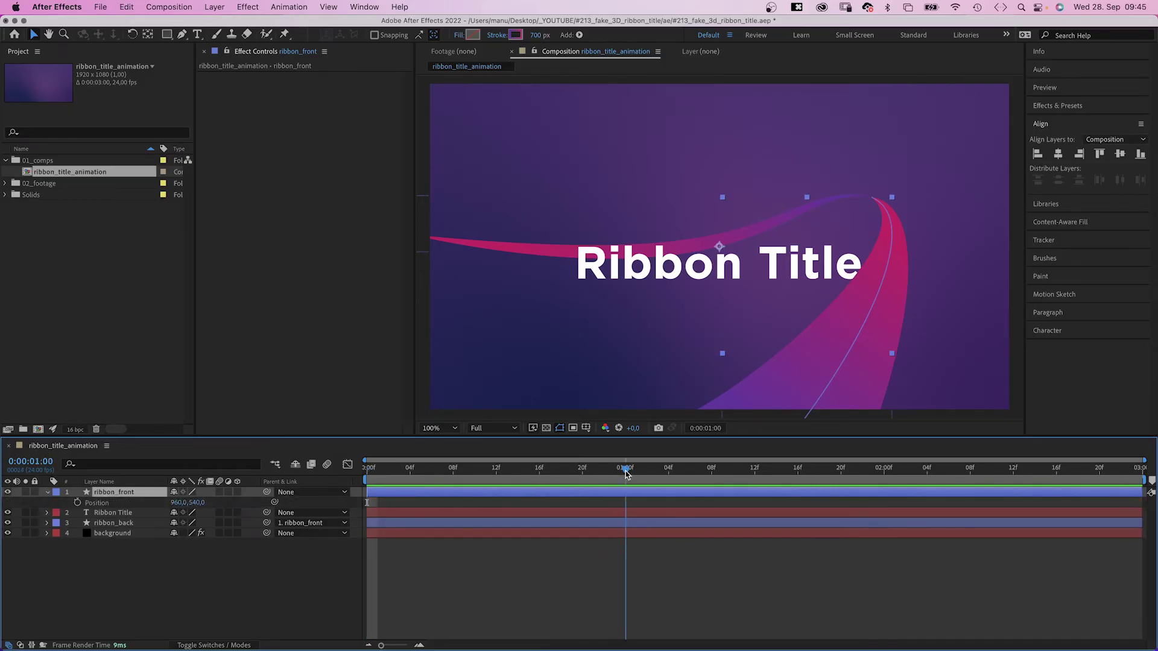
pyautogui.click(78, 503)
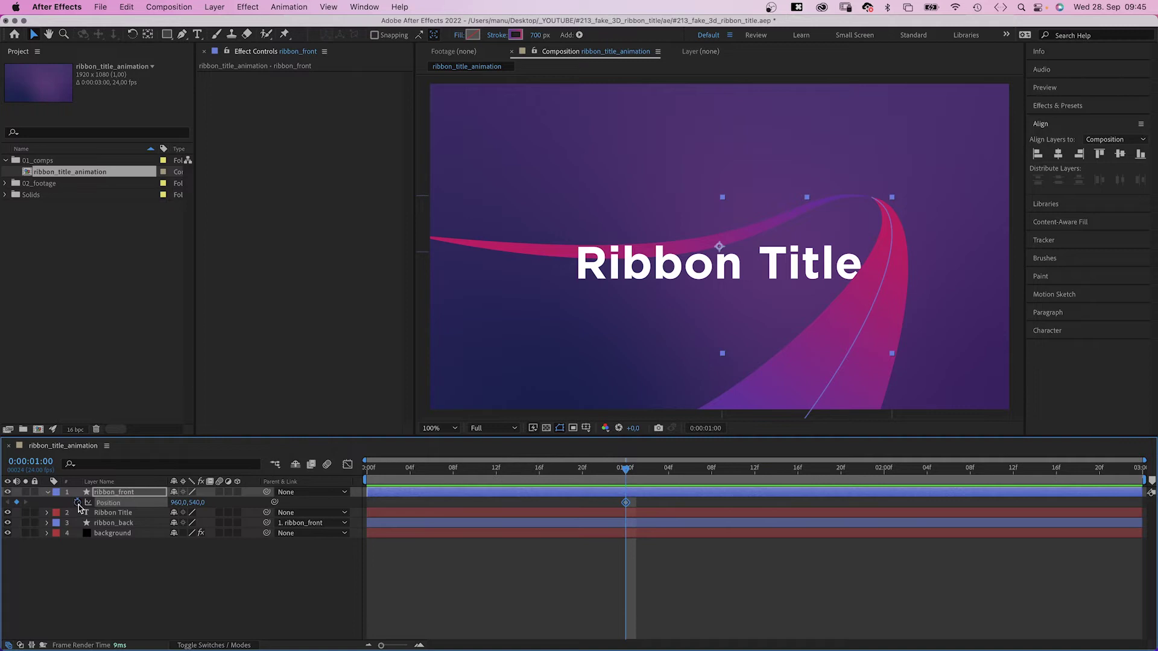
pyautogui.moveTo(386, 480); pyautogui.dragTo(366, 481)
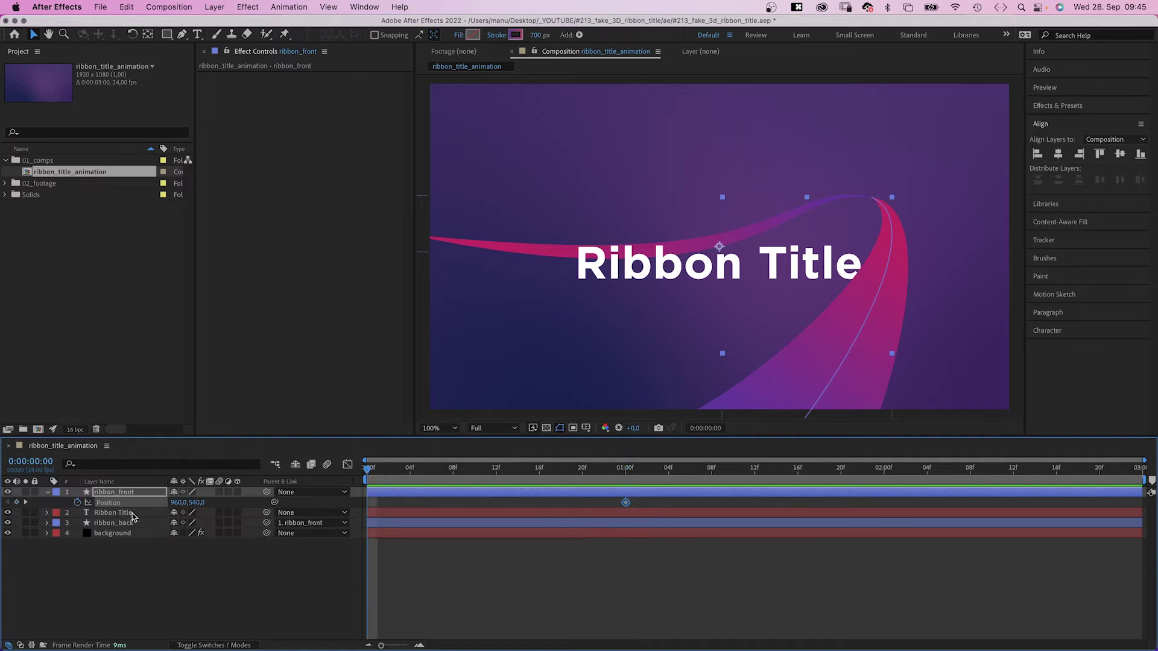
pyautogui.moveTo(171, 504); pyautogui.dragTo(44, 504)
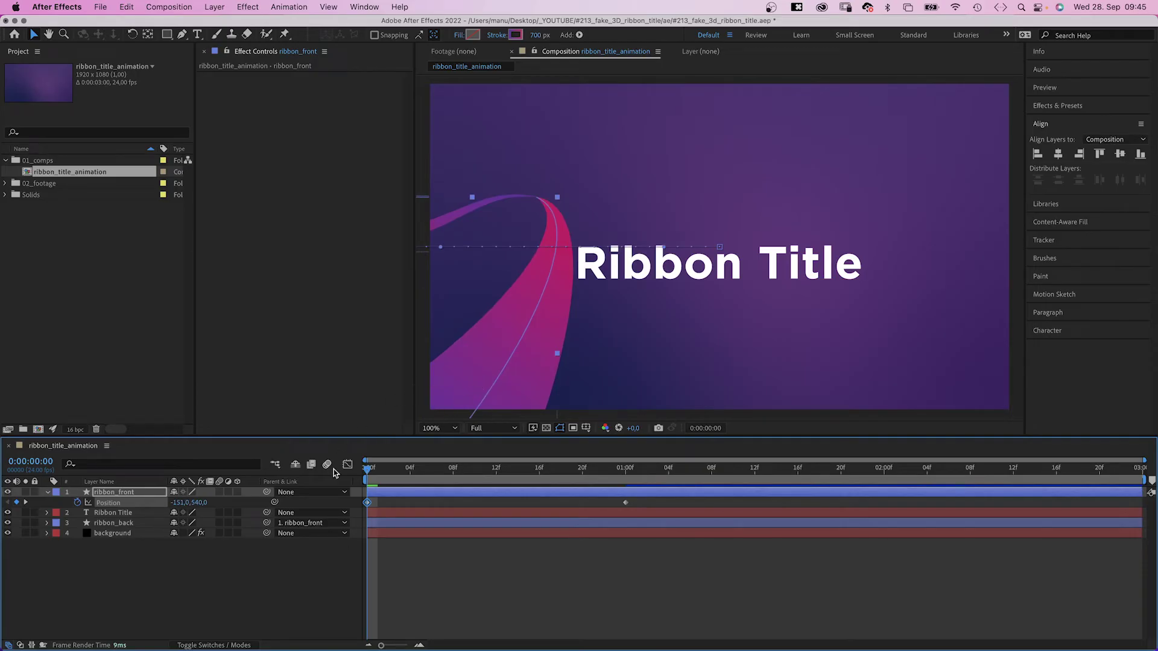
# - Give the 1:00 Position keyframe a strong ease-in in the speed graph and preview
pyautogui.moveTo(647, 514); pyautogui.dragTo(528, 498)
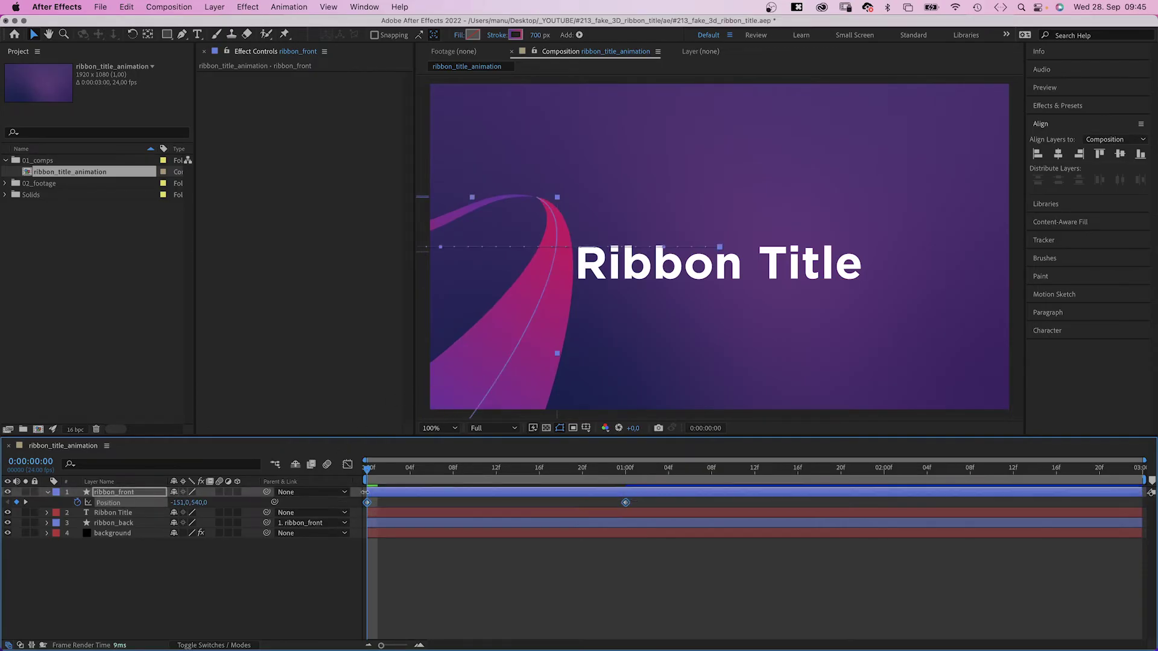
pyautogui.click(347, 466)
pyautogui.click(634, 632)
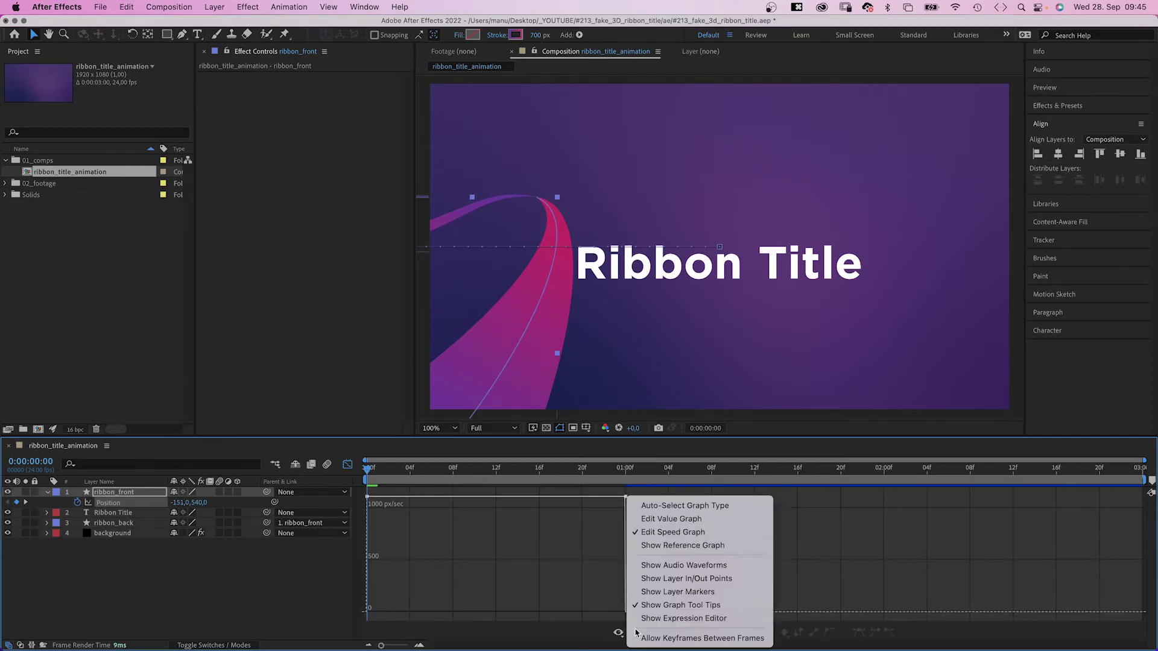
pyautogui.click(667, 534)
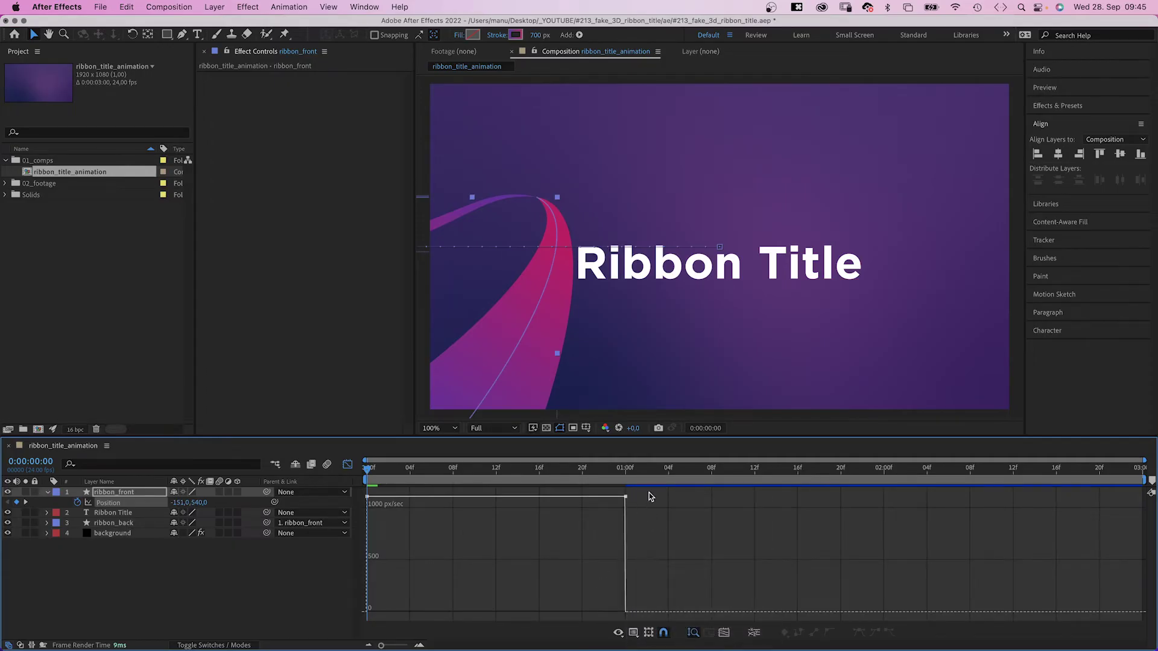
pyautogui.moveTo(582, 499); pyautogui.dragTo(355, 590)
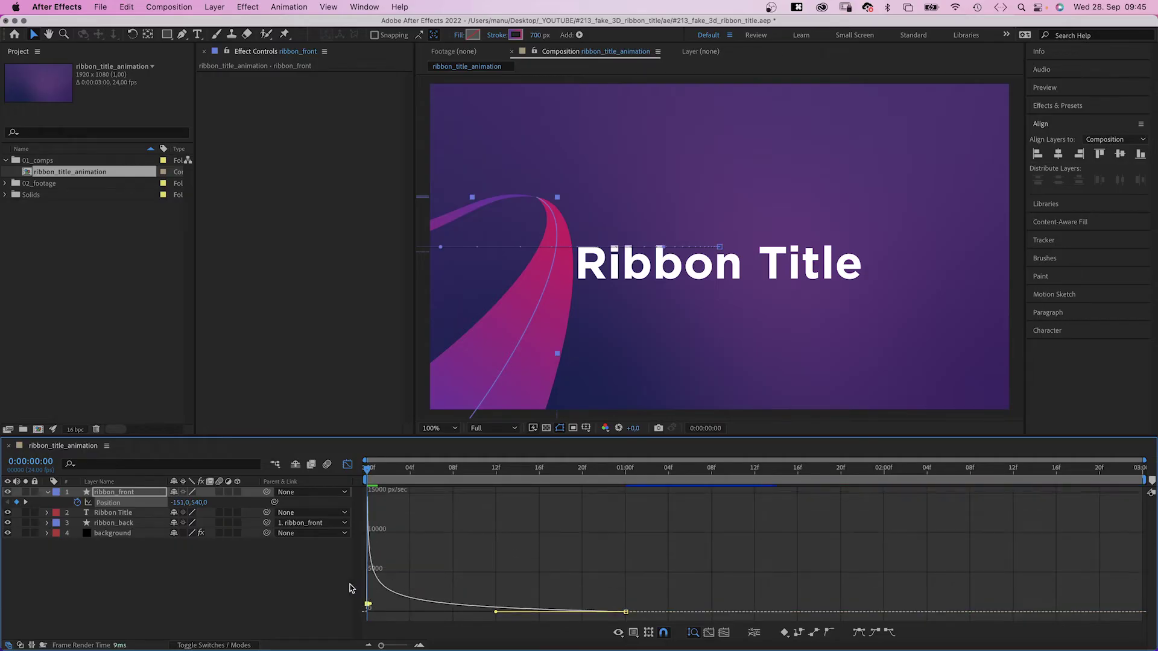
pyautogui.click(348, 467)
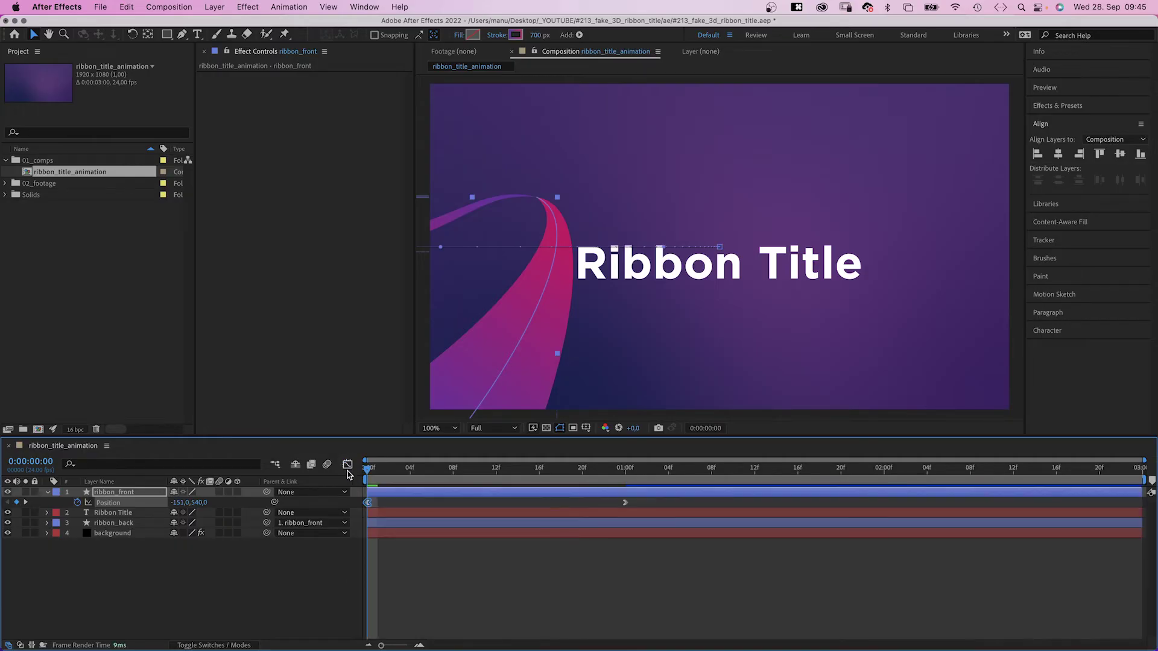
pyautogui.press('space')
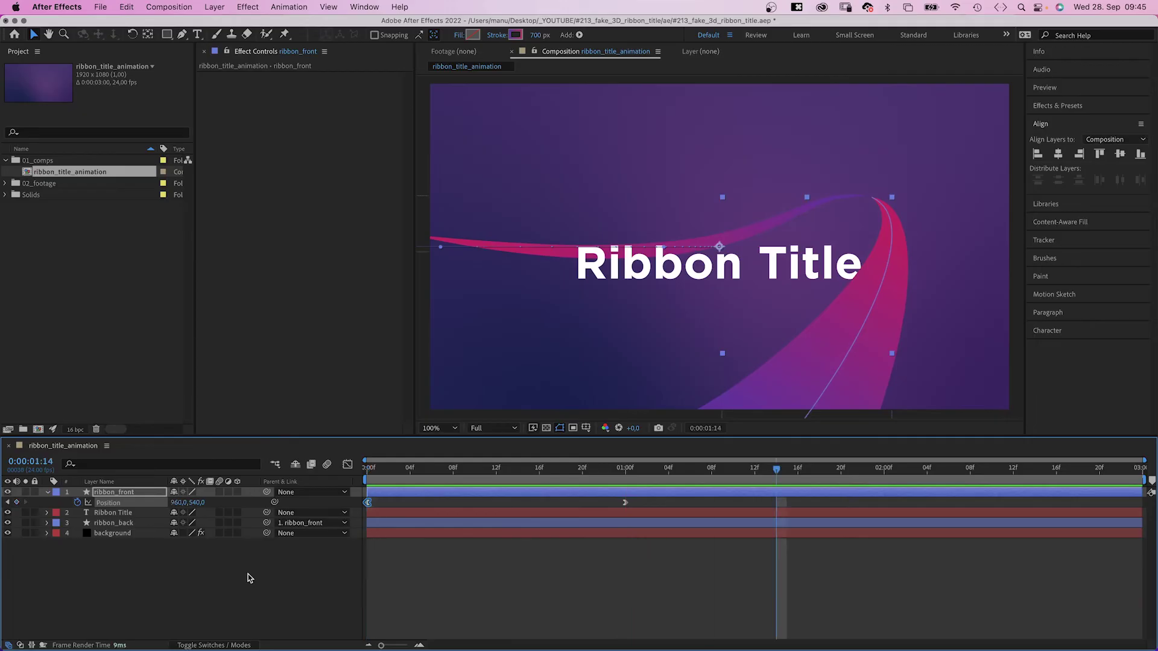
# - Set a Path keyframe on ribbon_front's Path 1 at 0:00
pyautogui.click(115, 582)
pyautogui.click(47, 492)
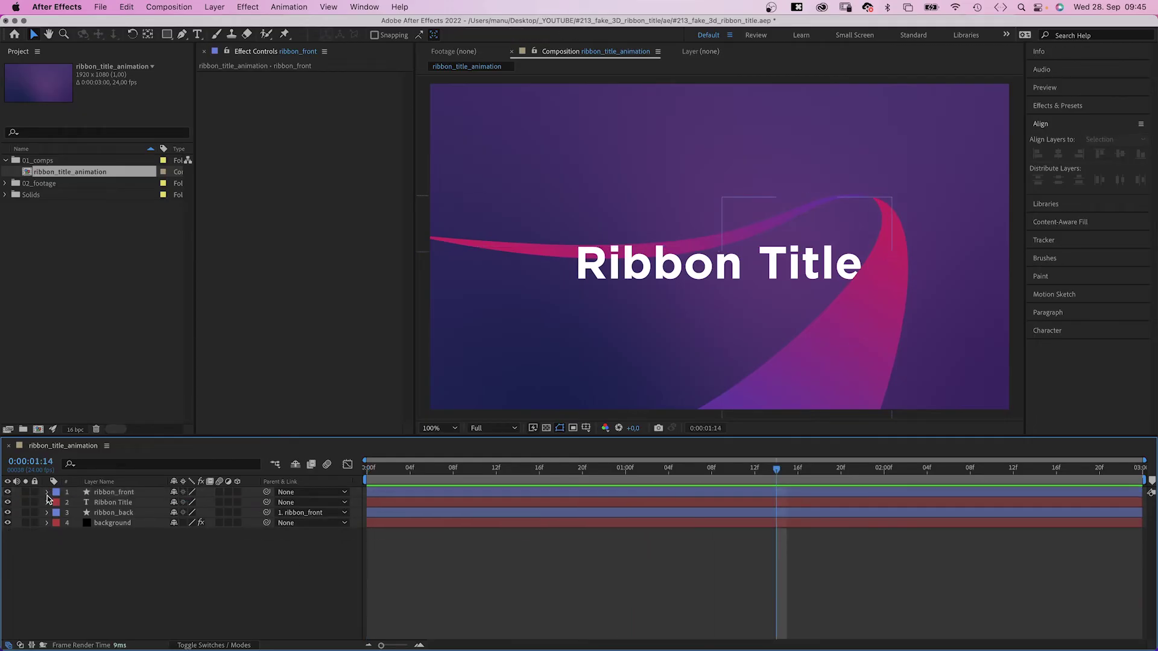
pyautogui.click(58, 514)
pyautogui.click(59, 503)
pyautogui.click(68, 513)
pyautogui.click(79, 524)
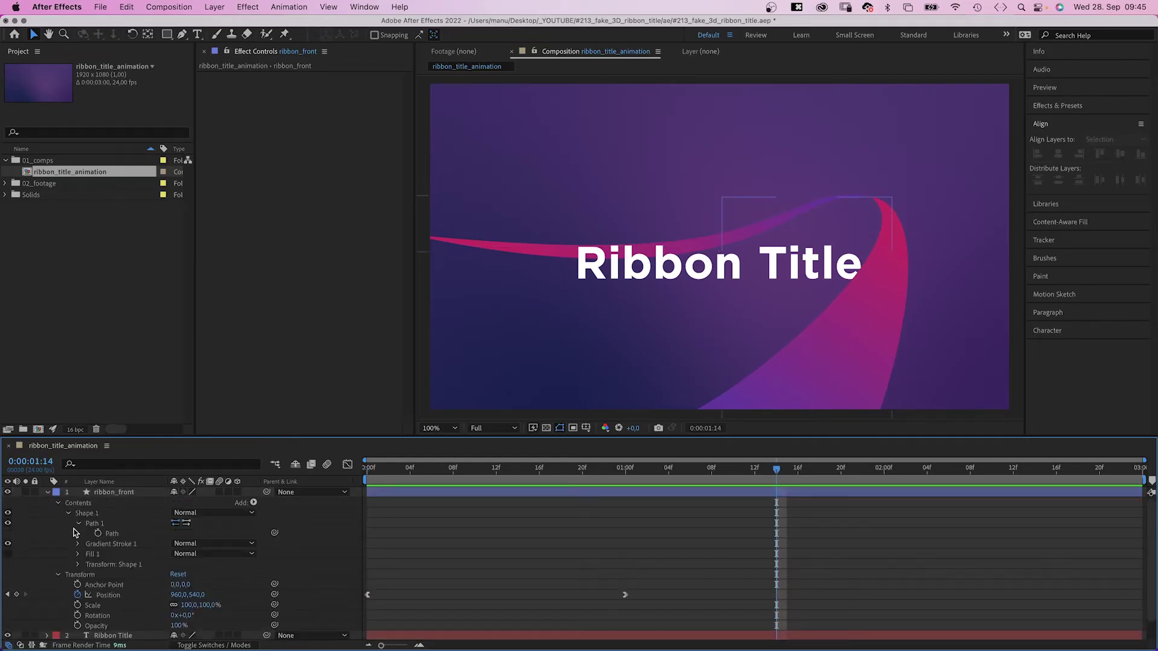
pyautogui.press('Home')
pyautogui.click(97, 533)
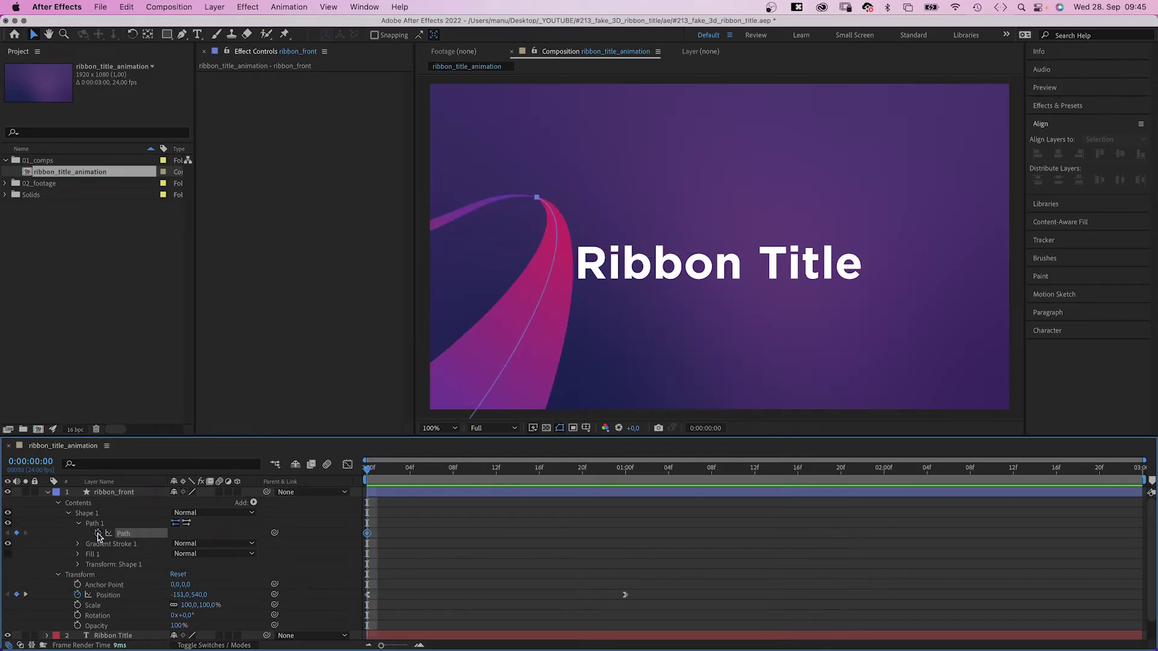
# - Curve the ribbon's lower end outward at 2:23 and apply Easy Ease to both keyframes
pyautogui.moveTo(383, 469); pyautogui.dragTo(1131, 470)
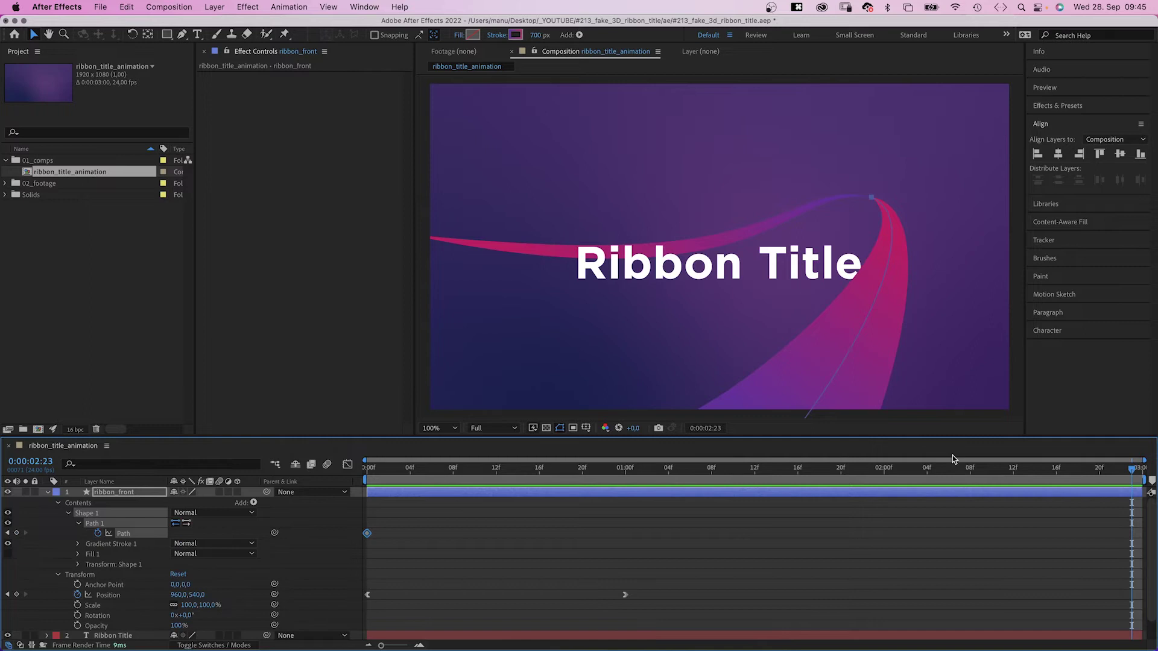
pyautogui.press(',')
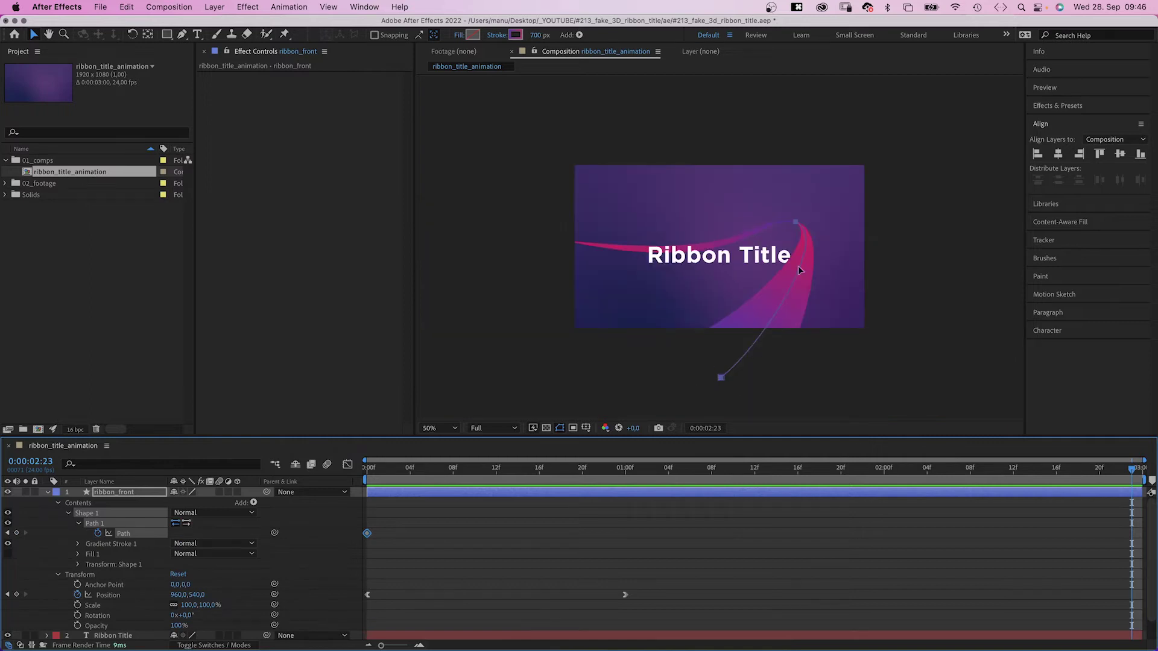
pyautogui.moveTo(721, 378); pyautogui.dragTo(746, 374)
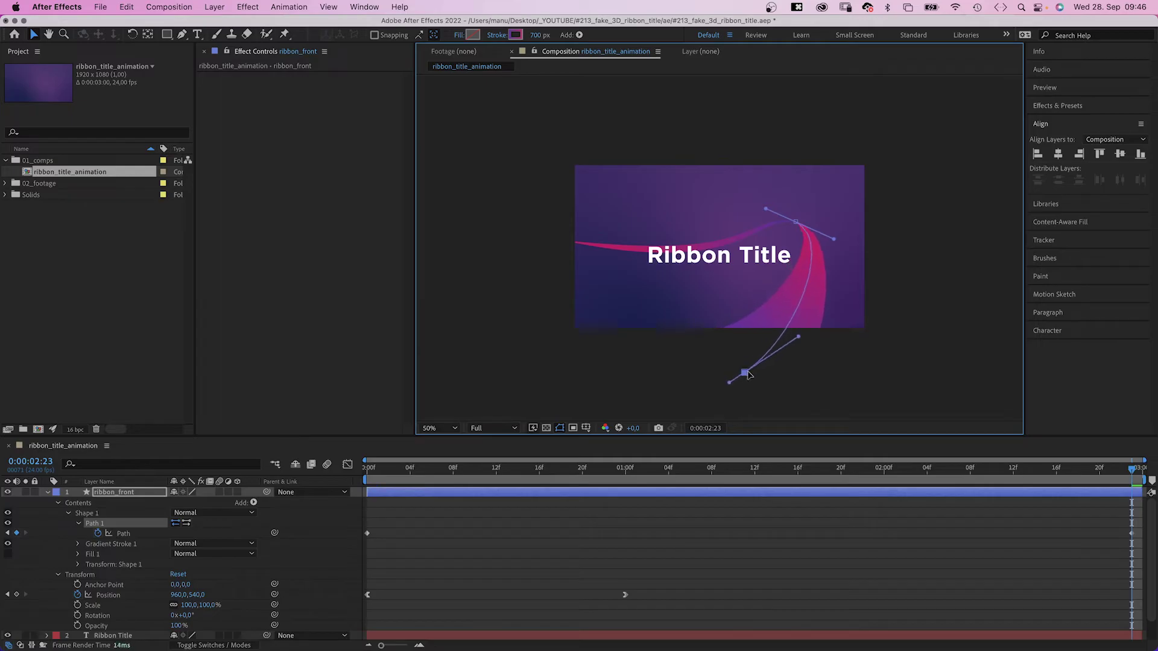
pyautogui.click(132, 535)
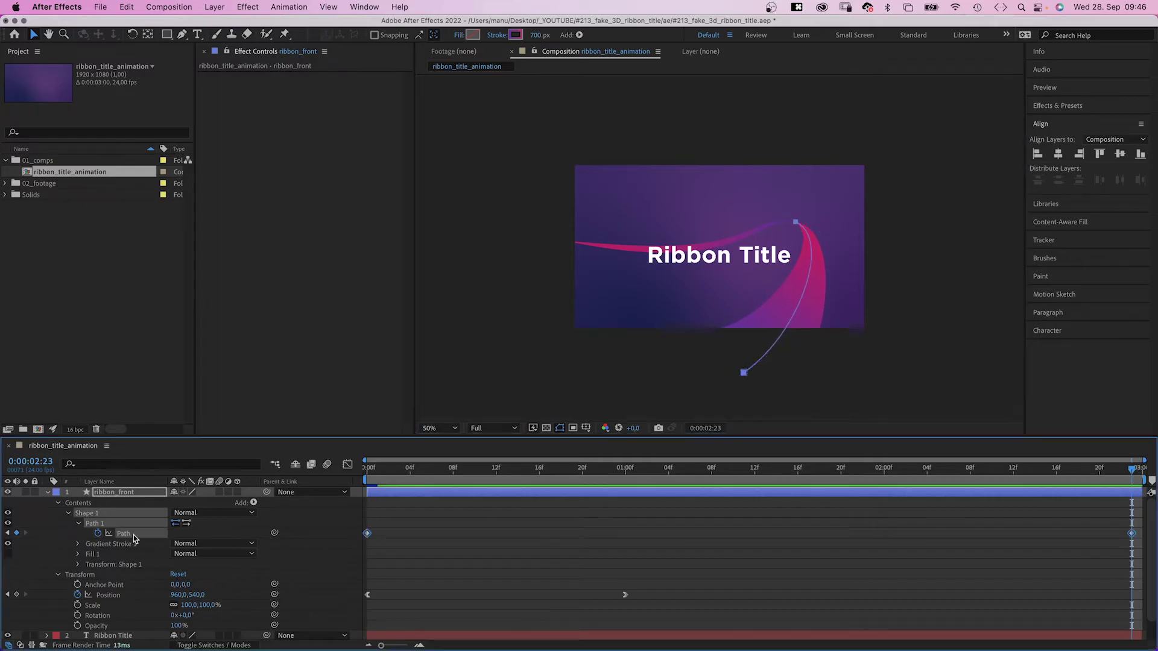
pyautogui.rightClick(368, 535)
pyautogui.moveTo(416, 639)
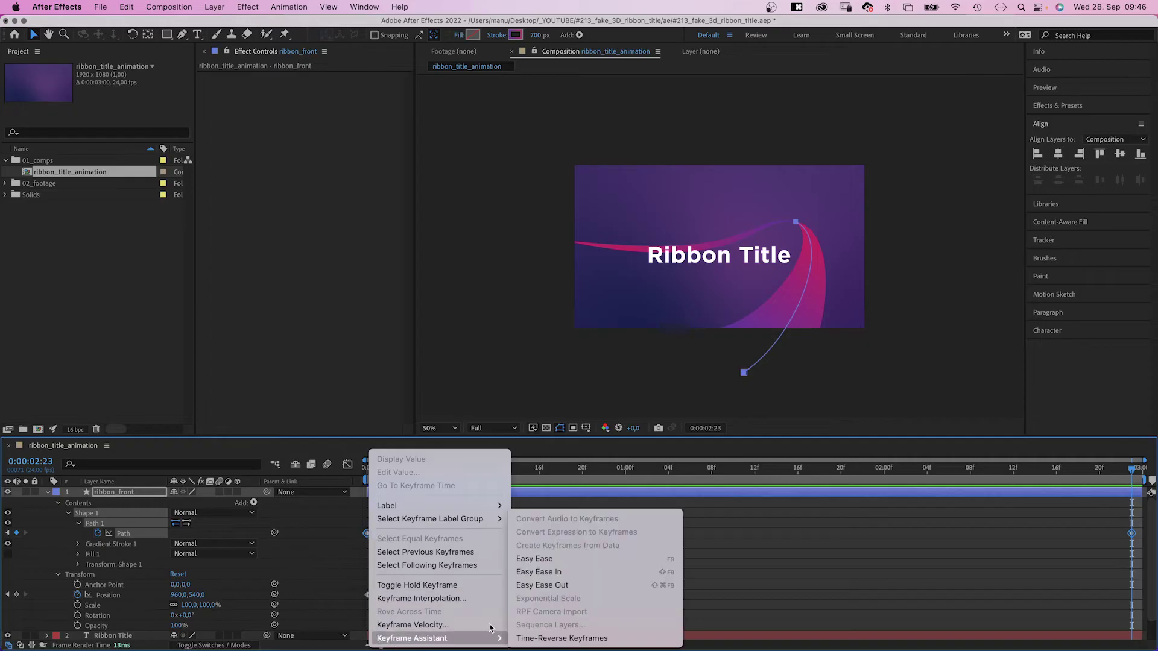
pyautogui.click(533, 559)
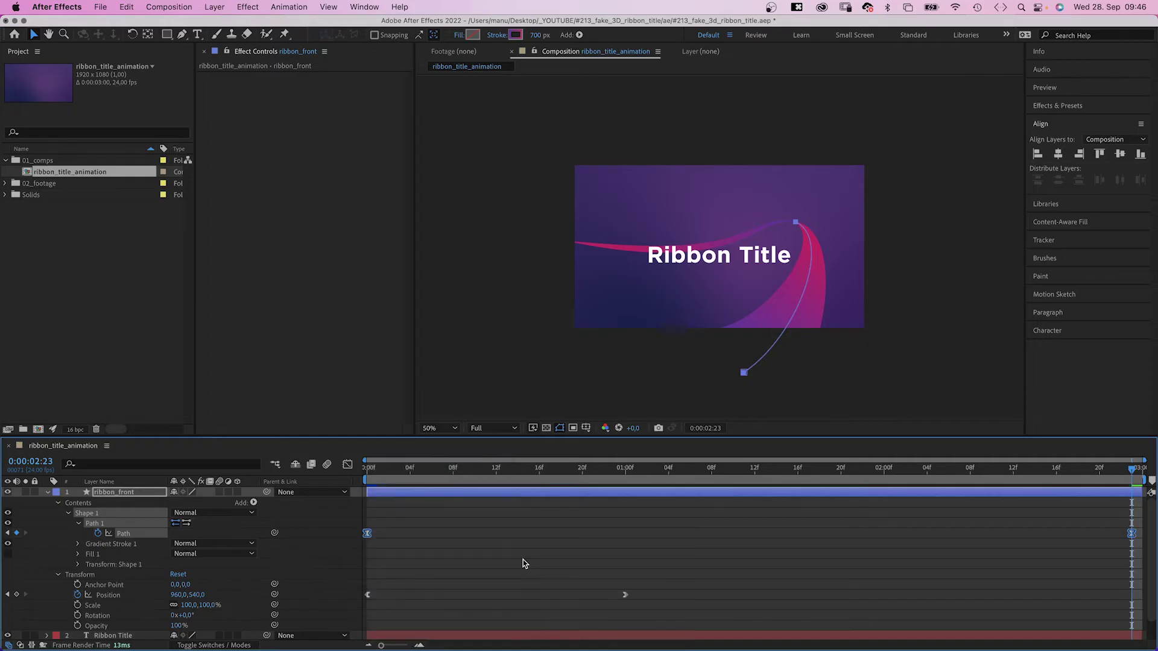
# - At the last frame, reshape ribbon_back's path: push its left end further left and bend the curve down
pyautogui.click(47, 492)
pyautogui.click(111, 514)
pyautogui.press('u')
pyautogui.press('u')
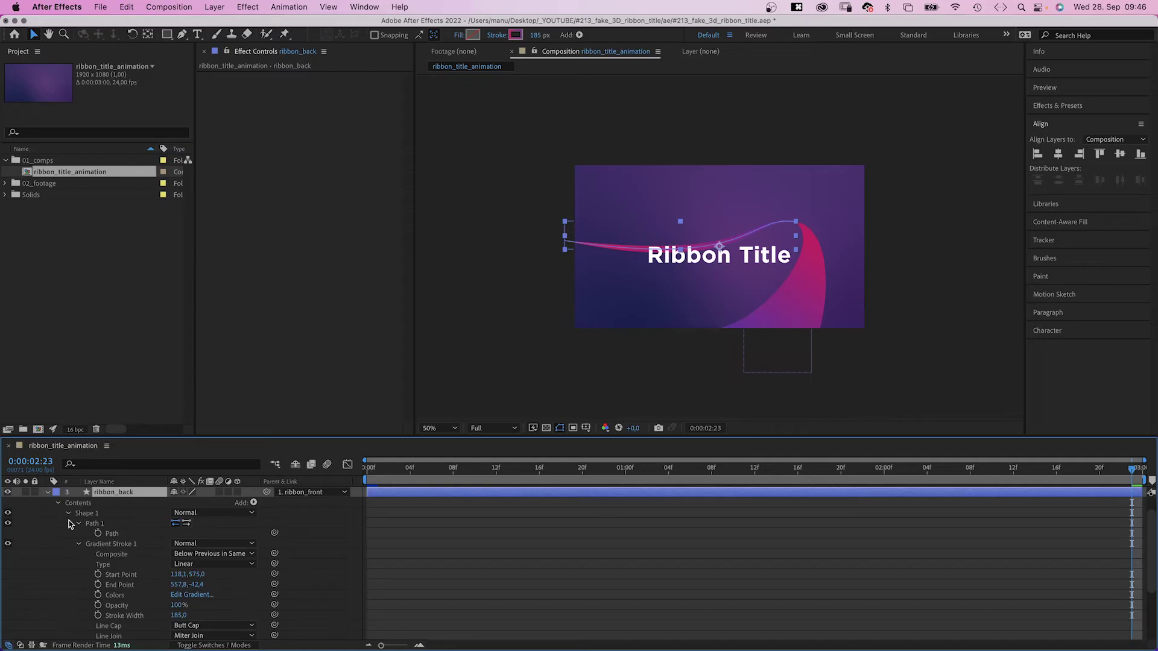
pyautogui.click(111, 534)
pyautogui.press('Home')
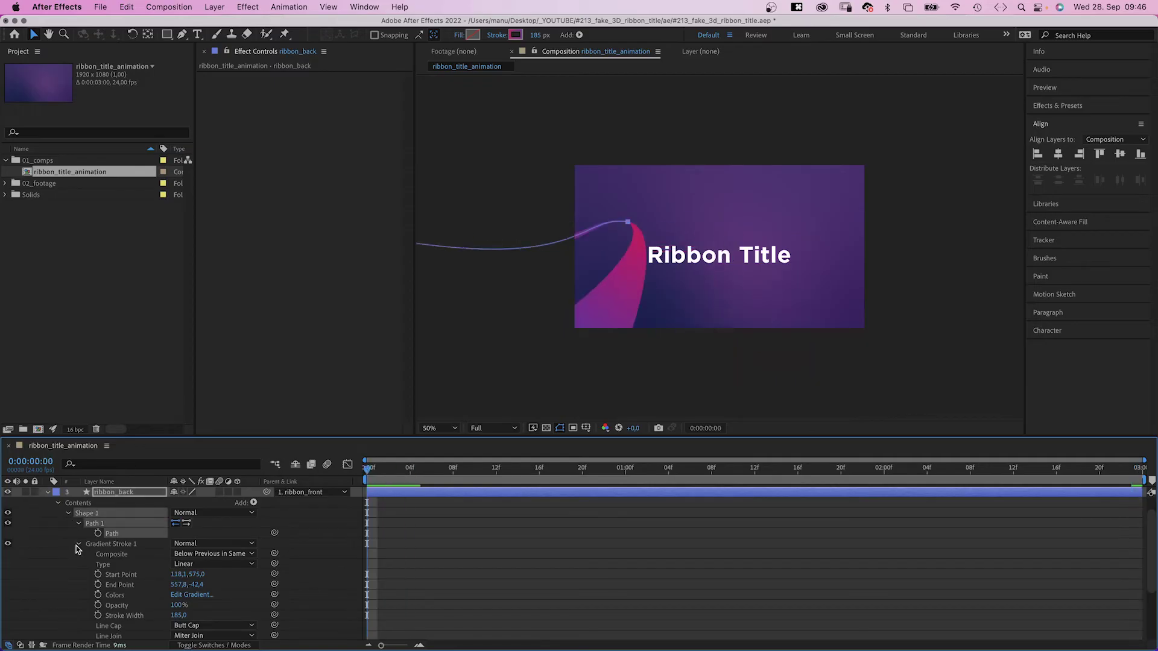
pyautogui.moveTo(741, 472); pyautogui.dragTo(1131, 472)
pyautogui.click(608, 220)
pyautogui.moveTo(565, 240); pyautogui.dragTo(545, 242)
pyautogui.moveTo(712, 273); pyautogui.dragTo(693, 286)
pyautogui.moveTo(541, 241); pyautogui.dragTo(538, 238)
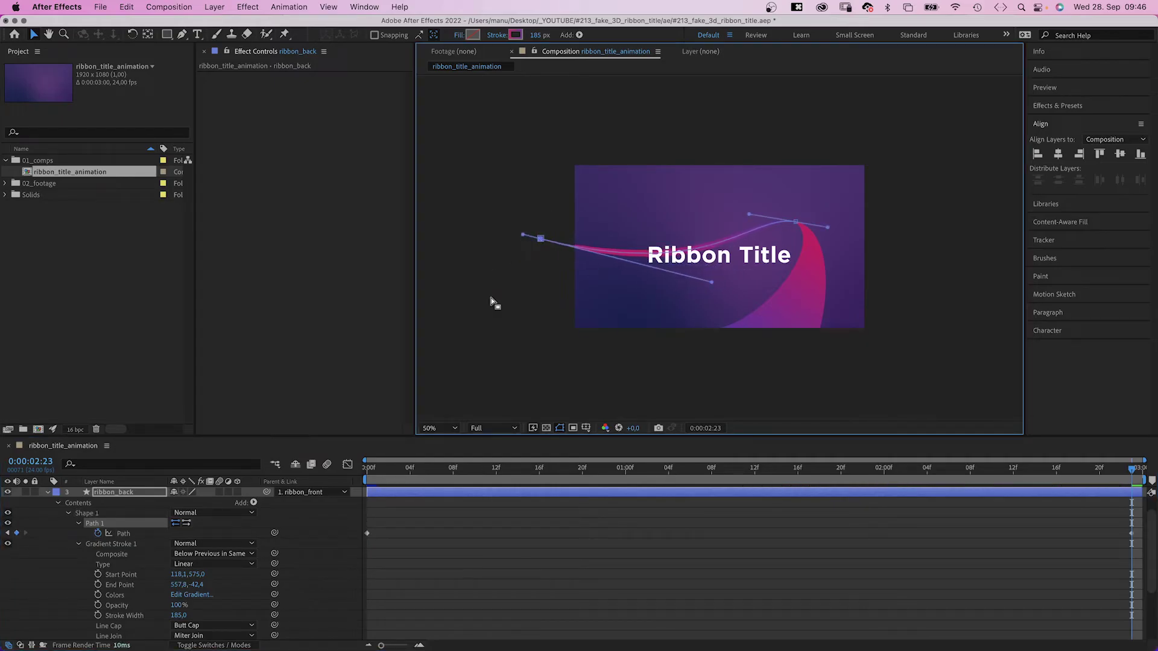
# - Apply Easy Ease to both of the back ribbon's Path keyframes
pyautogui.click(123, 534)
pyautogui.rightClick(369, 537)
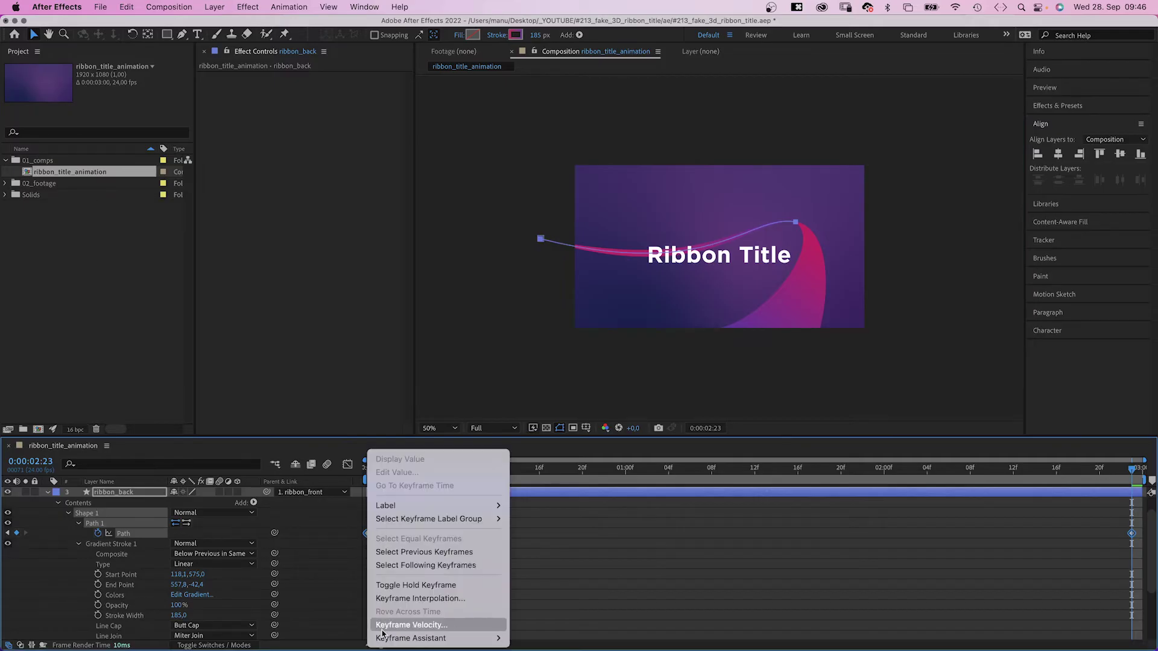
pyautogui.moveTo(386, 628)
pyautogui.click(527, 559)
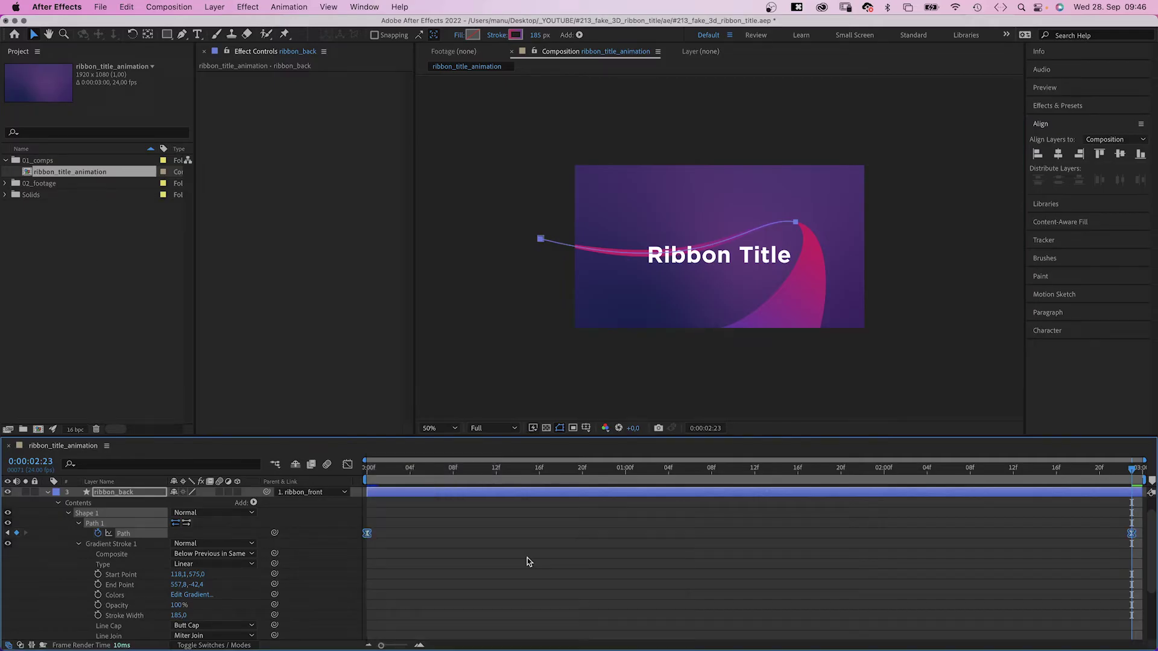
# - Collapse the layer, return to the start at full view, and preview the ribbon animation
pyautogui.click(46, 492)
pyautogui.press('Home')
pyautogui.press('/')
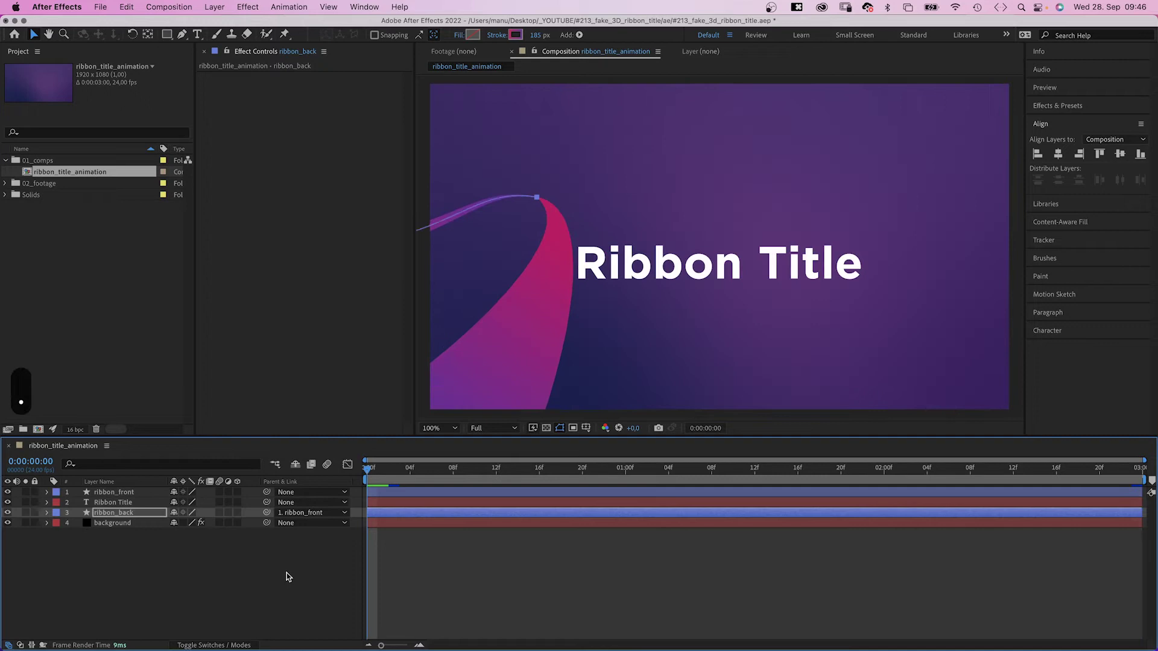
pyautogui.click(287, 573)
pyautogui.press('space')
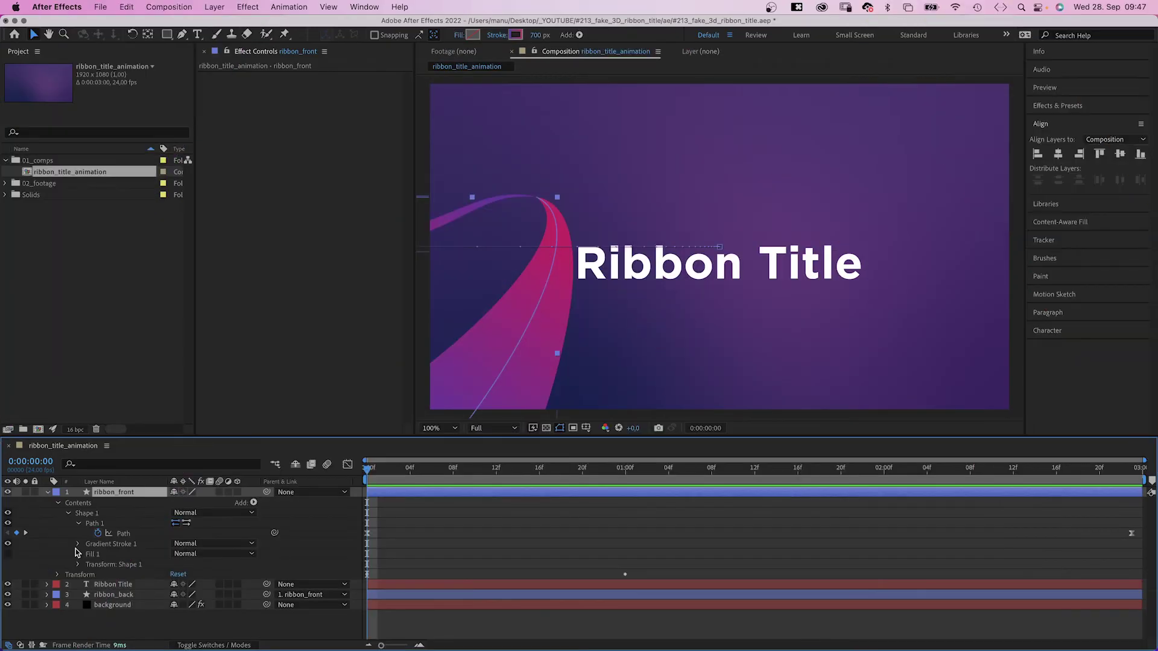
# - Add Trim Paths to ribbon_front and keyframe its End up to 100% at frame 12
pyautogui.click(253, 503)
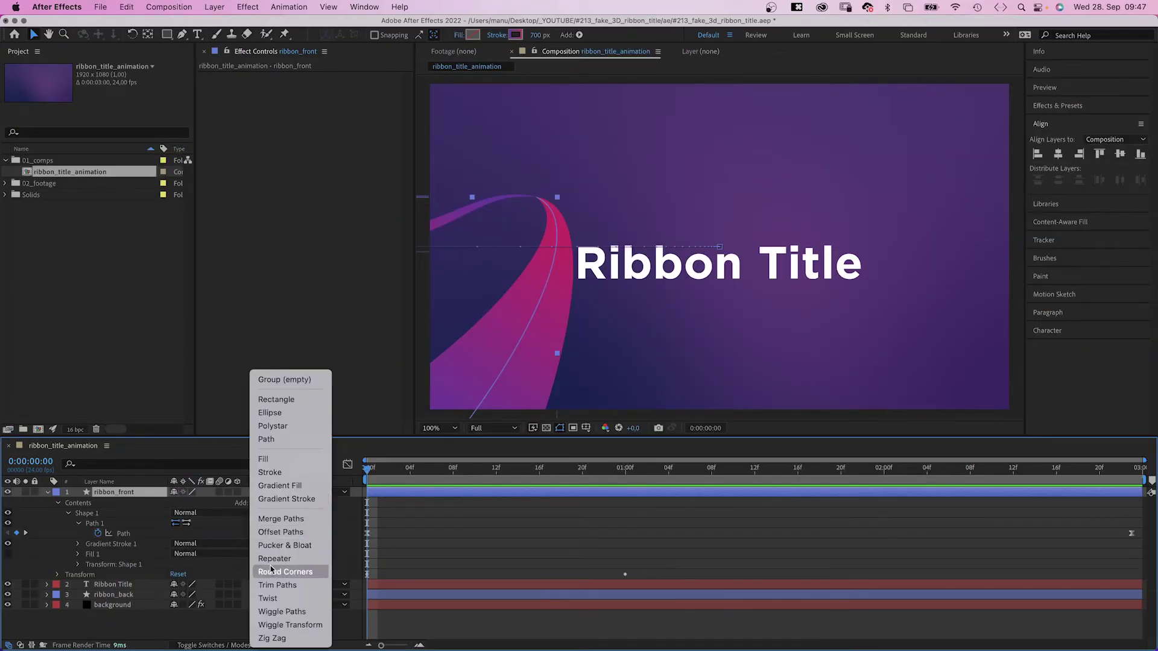
pyautogui.click(274, 585)
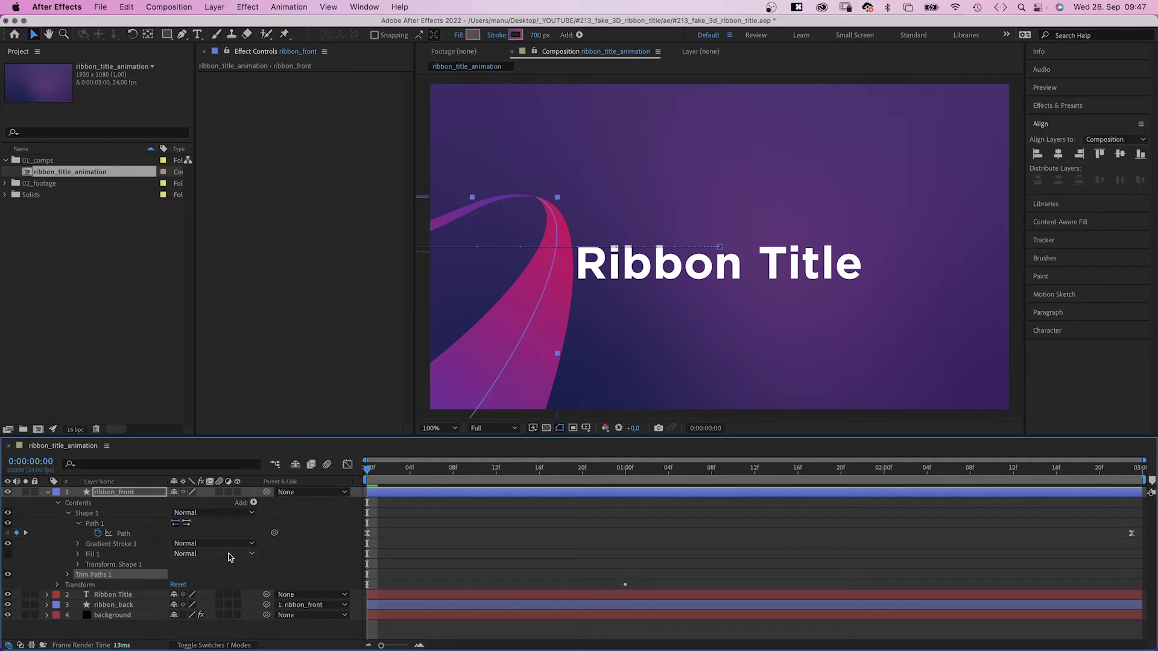
pyautogui.click(68, 575)
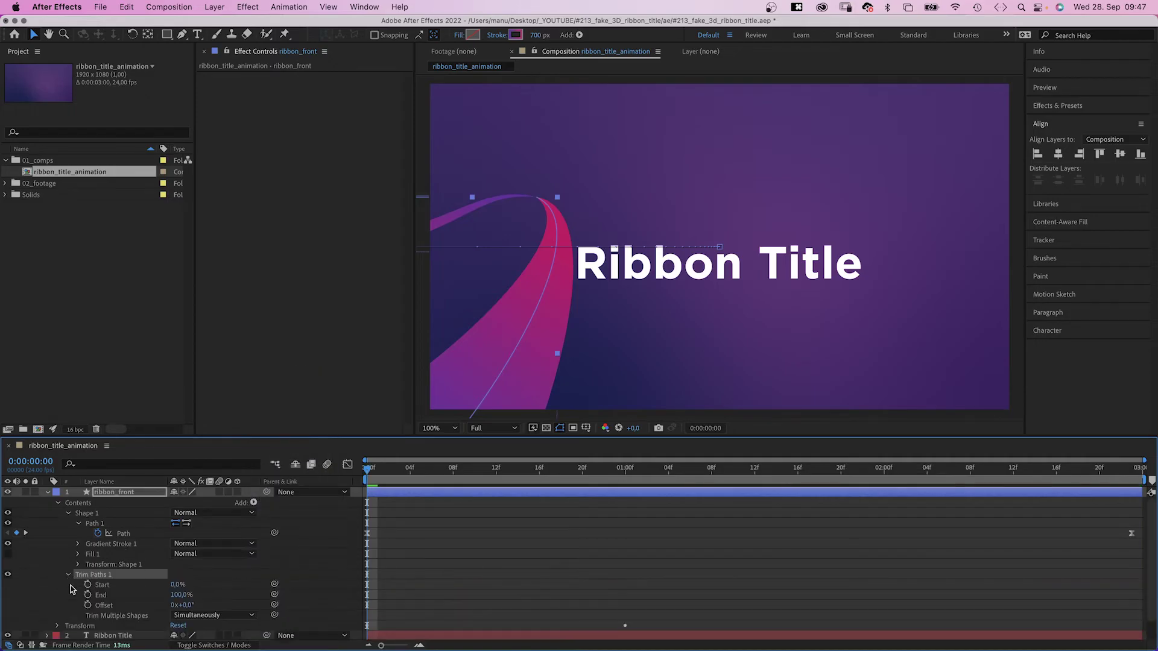
pyautogui.moveTo(180, 595); pyautogui.dragTo(150, 601)
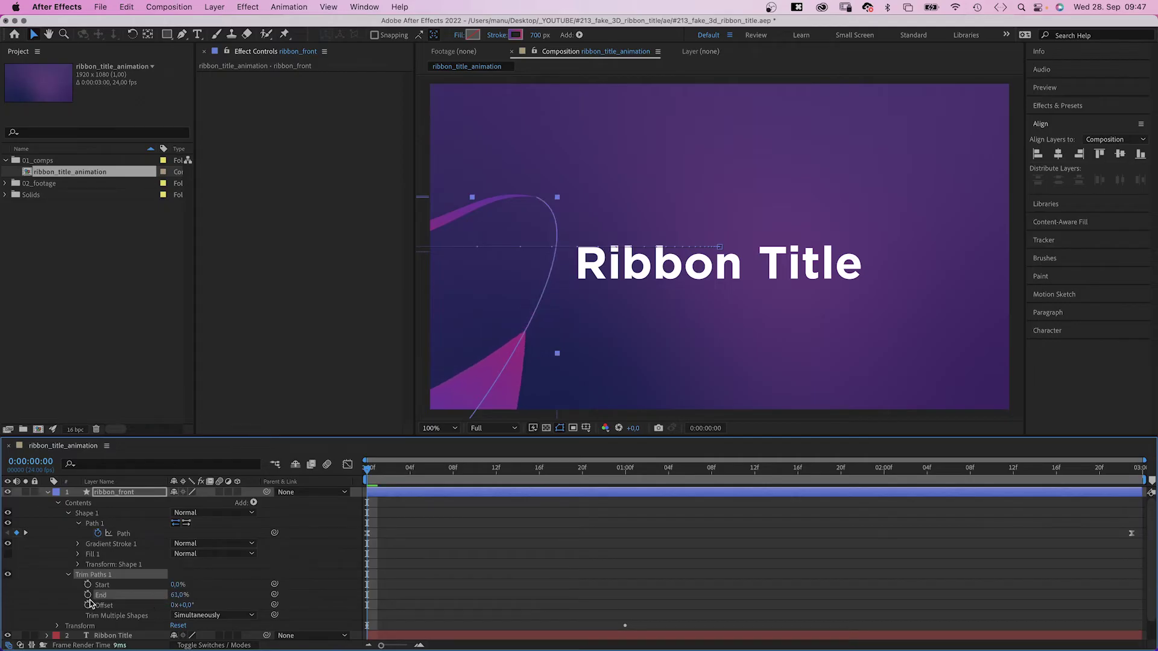
pyautogui.moveTo(409, 475); pyautogui.dragTo(485, 483)
pyautogui.press('pagedown')
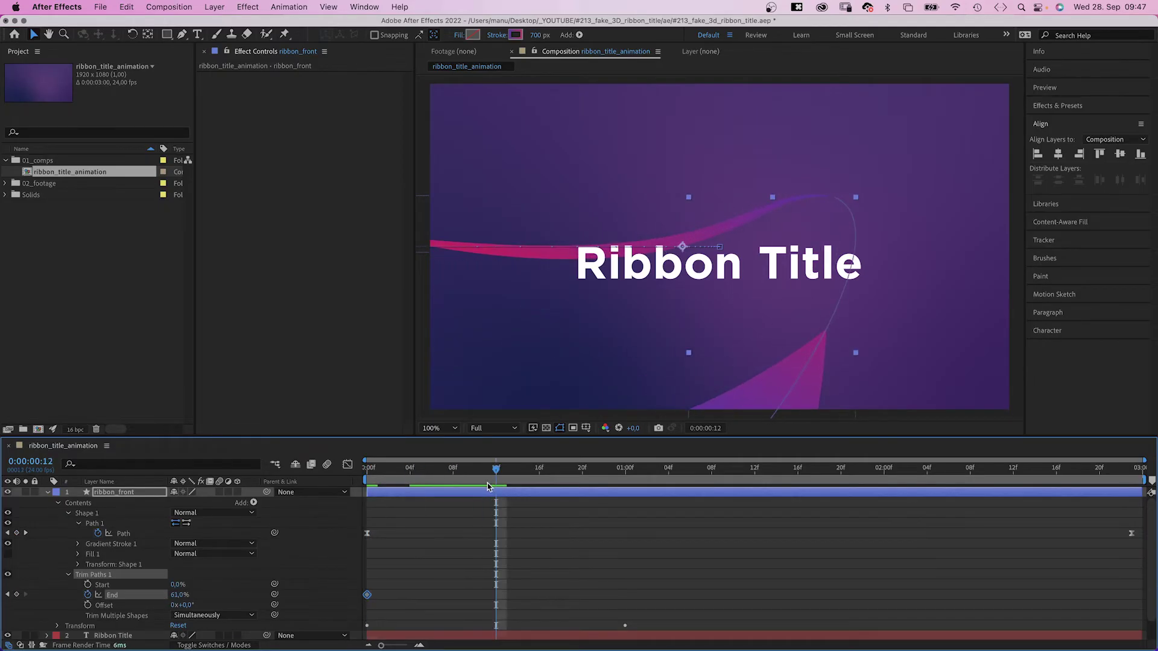
pyautogui.moveTo(176, 594); pyautogui.dragTo(216, 590)
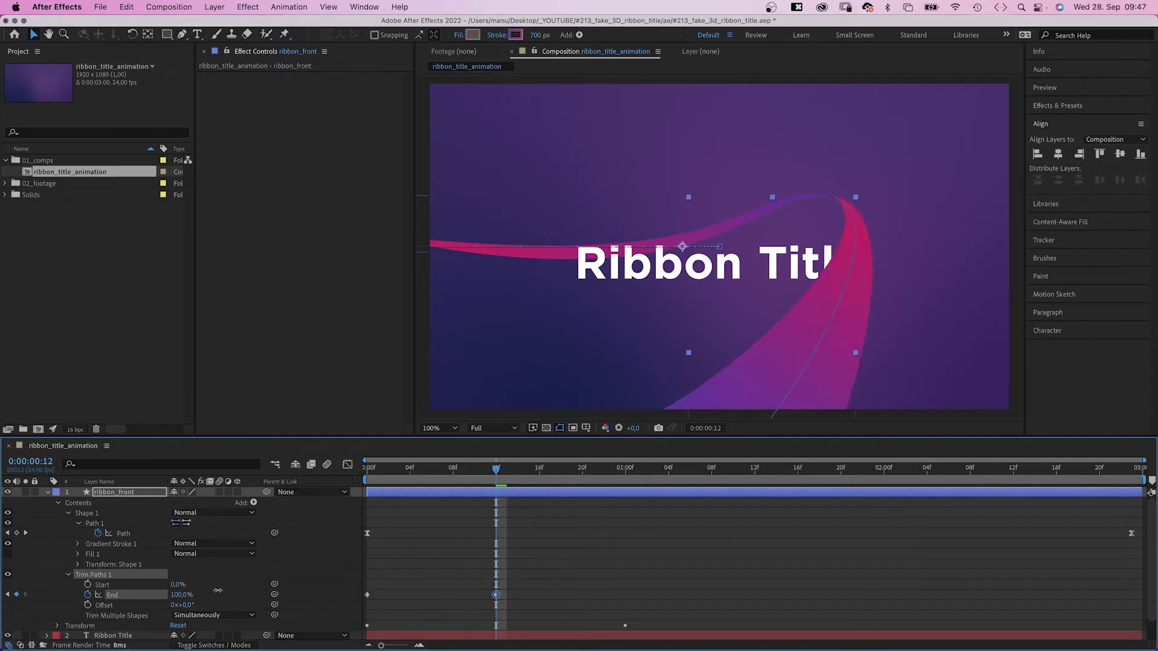
# - Give both End keyframes a strong ease-in in the Graph Editor's speed graph
pyautogui.moveTo(553, 611); pyautogui.dragTo(339, 575)
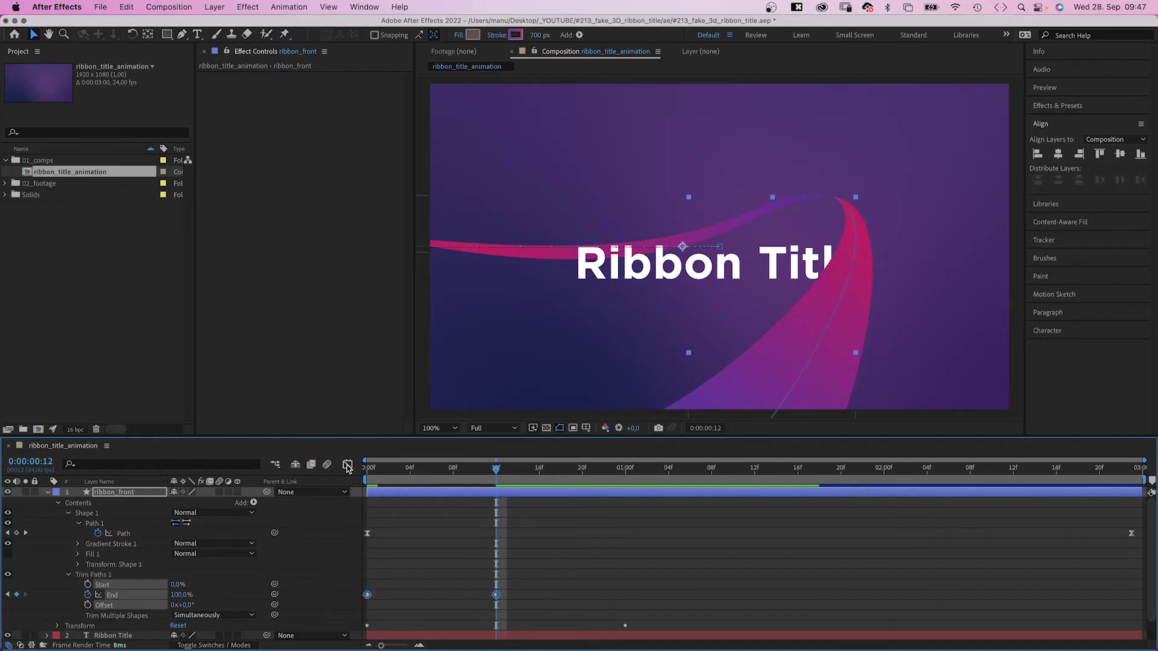
pyautogui.click(348, 465)
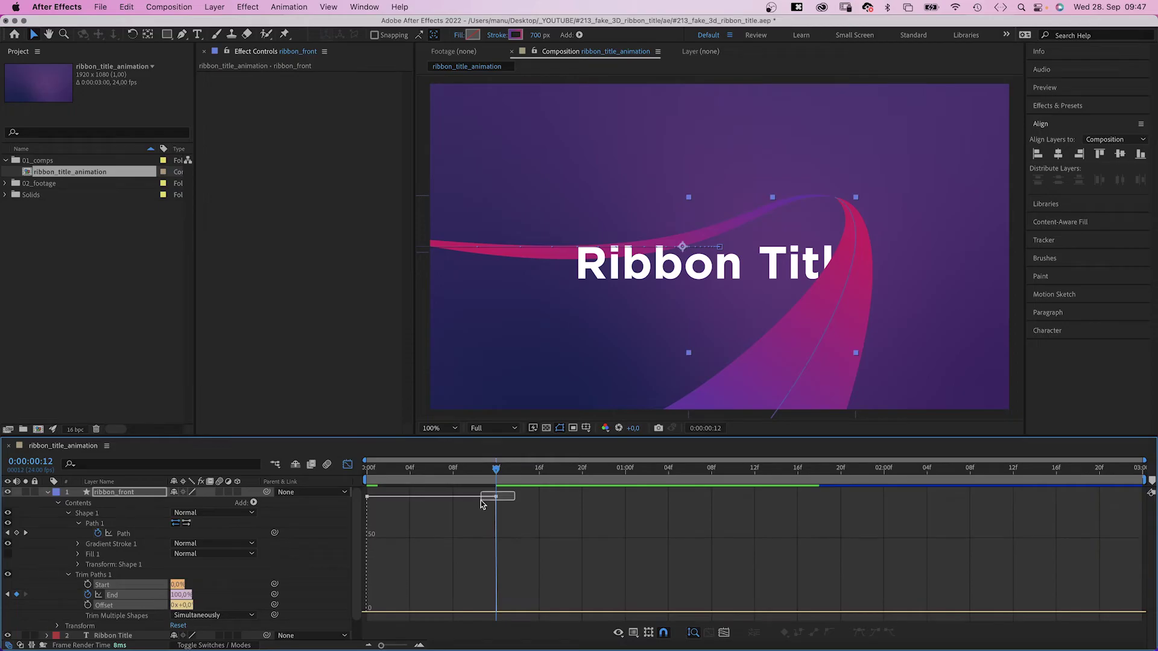
pyautogui.moveTo(485, 497); pyautogui.dragTo(391, 605)
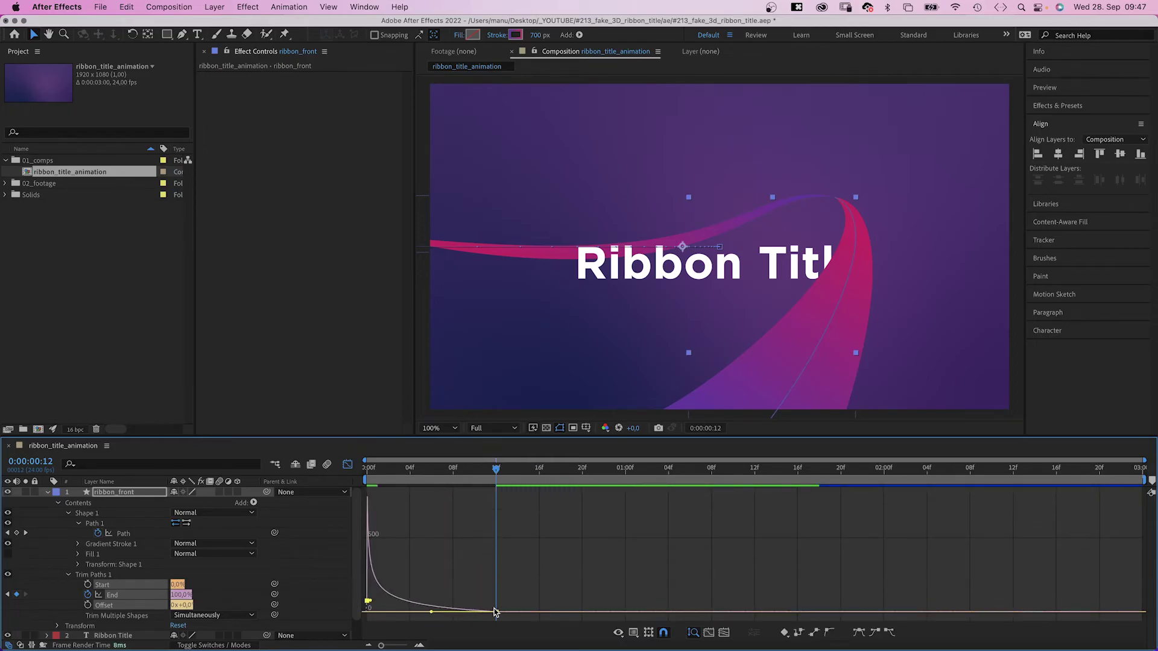
pyautogui.moveTo(500, 612); pyautogui.dragTo(435, 606)
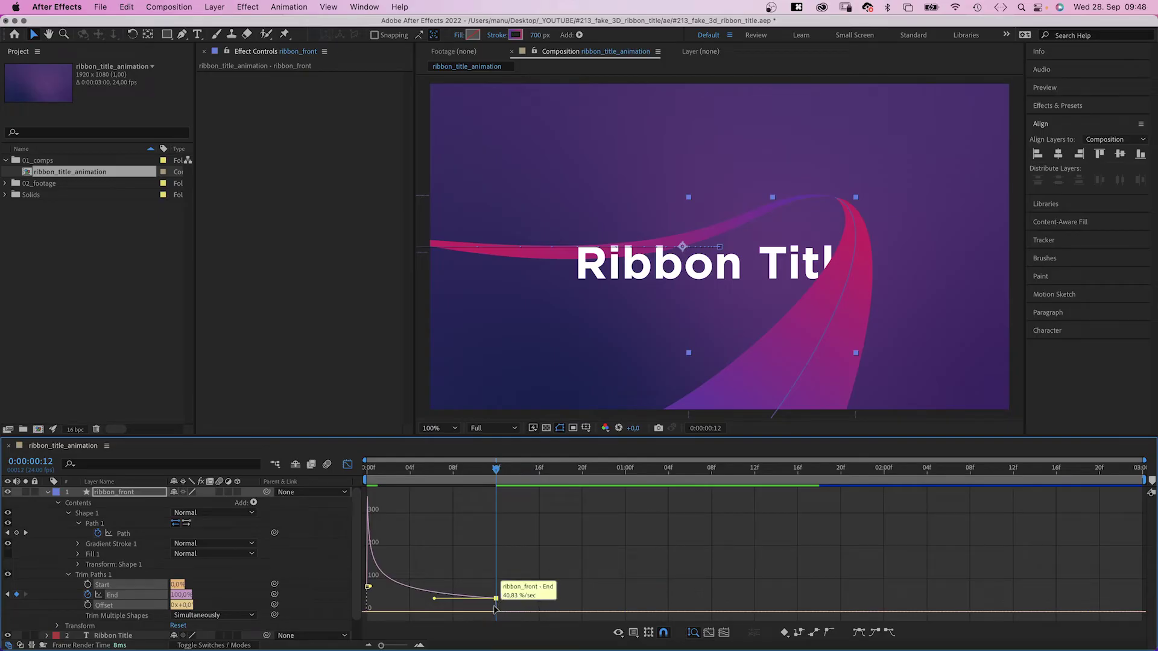
pyautogui.click(347, 464)
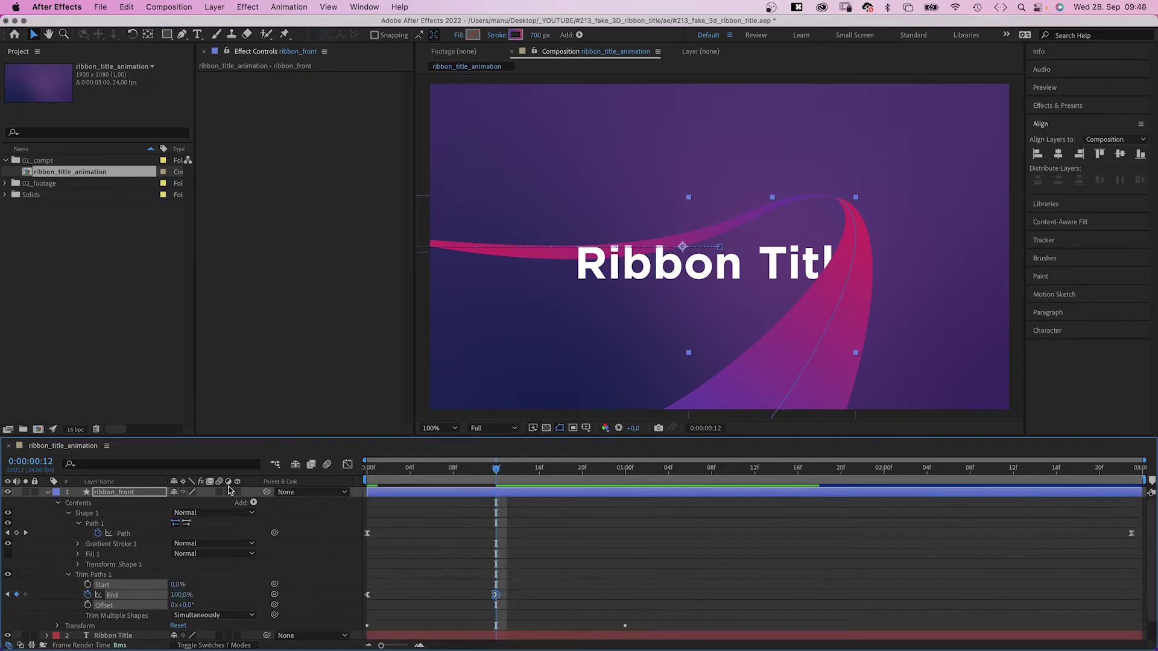
# - Add a Trim Paths operator to the ribbon_back layer's shape contents
pyautogui.click(48, 496)
pyautogui.click(115, 512)
pyautogui.click(47, 513)
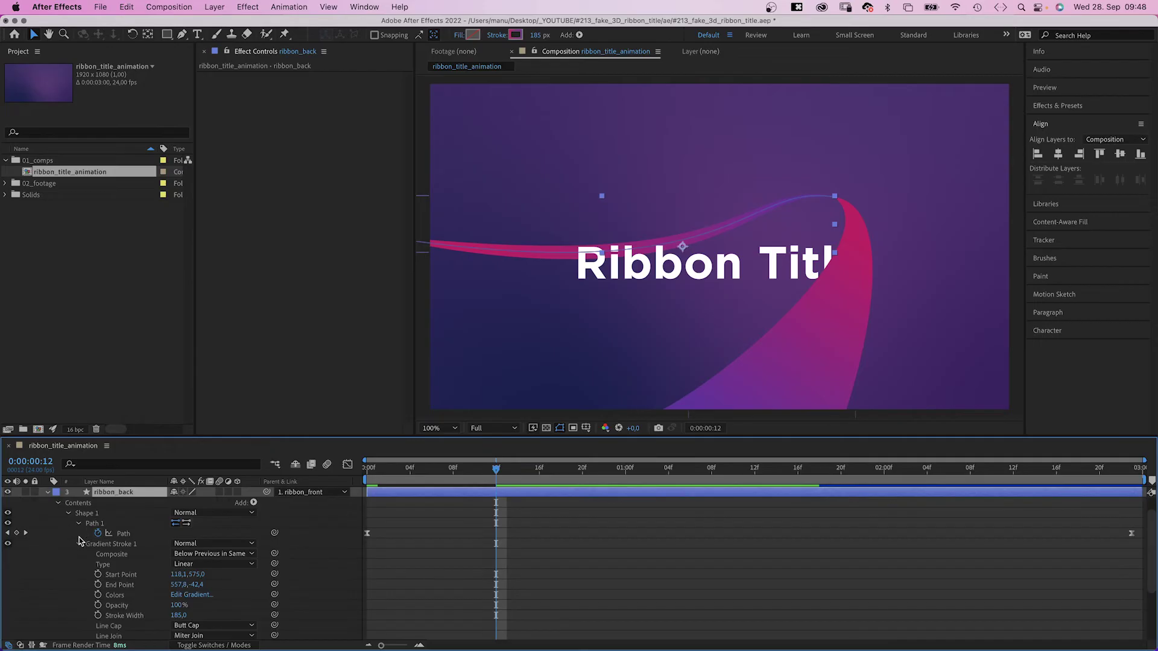
pyautogui.click(253, 524)
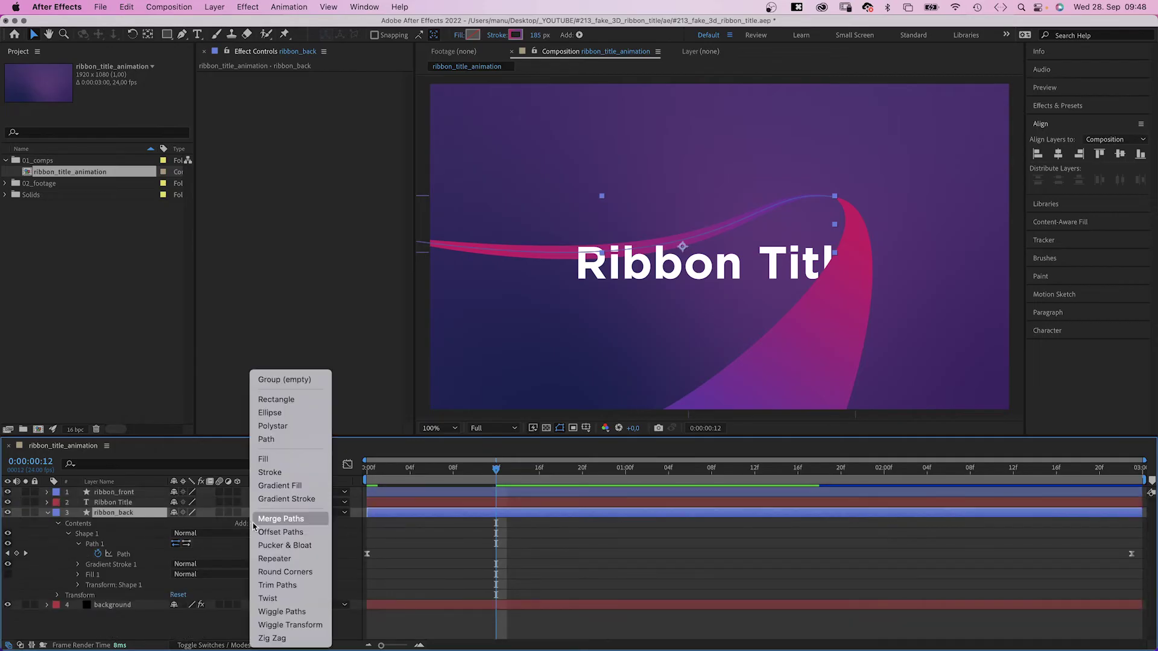
pyautogui.click(278, 589)
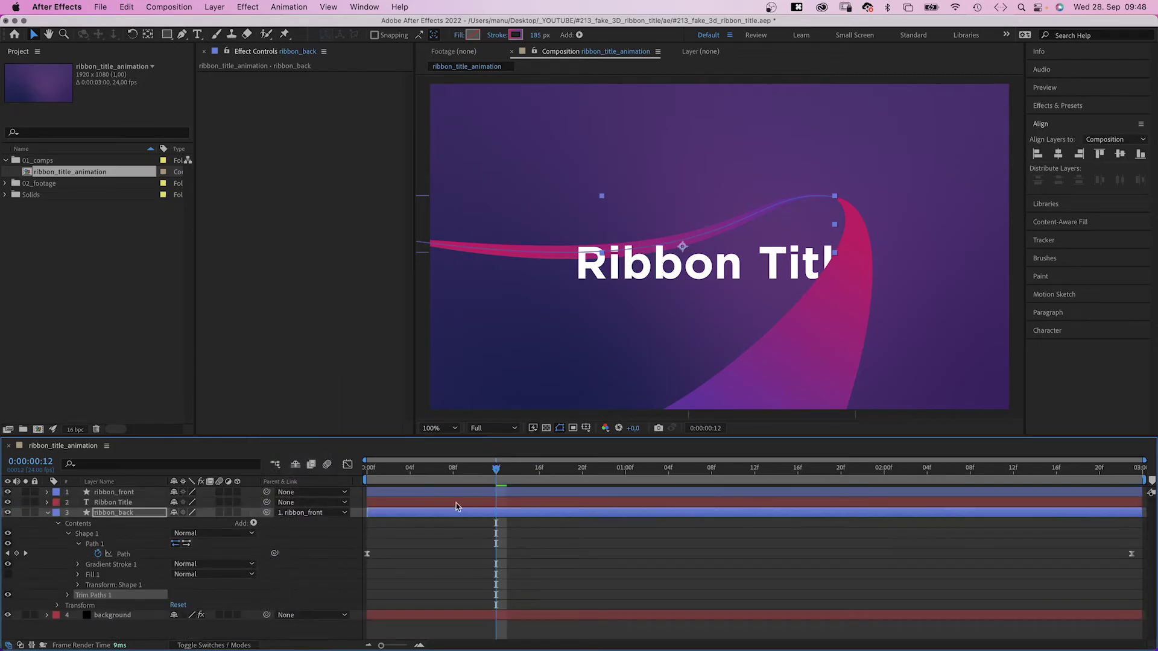
pyautogui.click(67, 595)
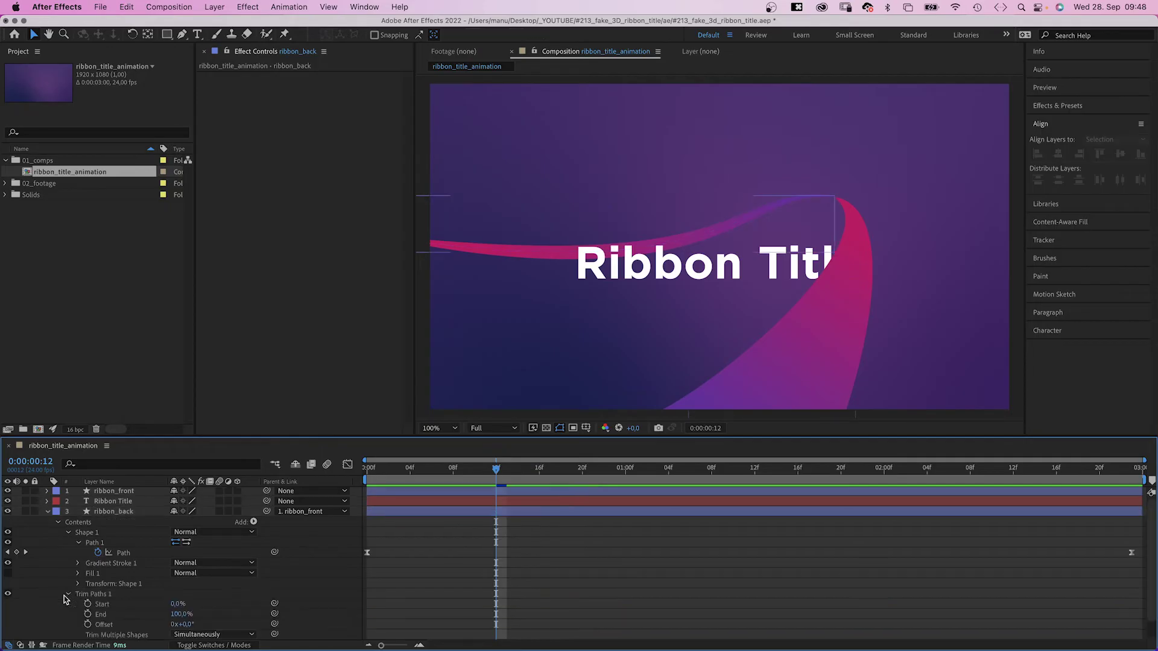
pyautogui.click(93, 597)
# - Keyframe trim Start at 100% at frame 12 and 0% at 2 seconds
pyautogui.moveTo(175, 608); pyautogui.dragTo(223, 600)
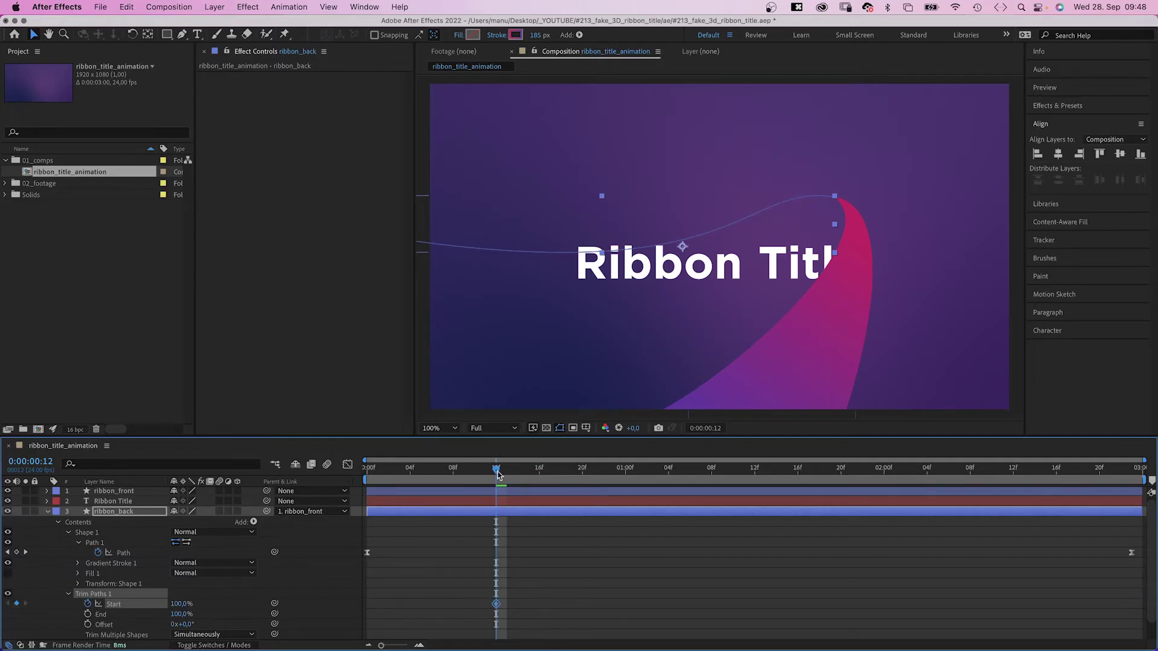
pyautogui.moveTo(499, 474); pyautogui.dragTo(884, 475)
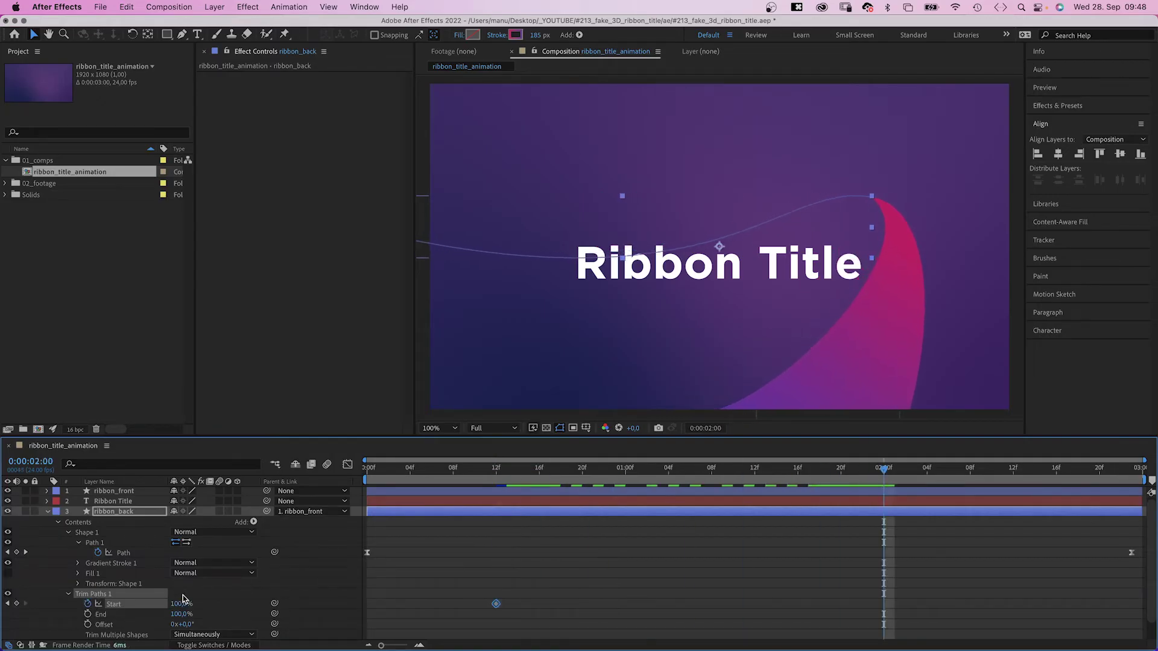
pyautogui.moveTo(183, 600); pyautogui.dragTo(115, 603)
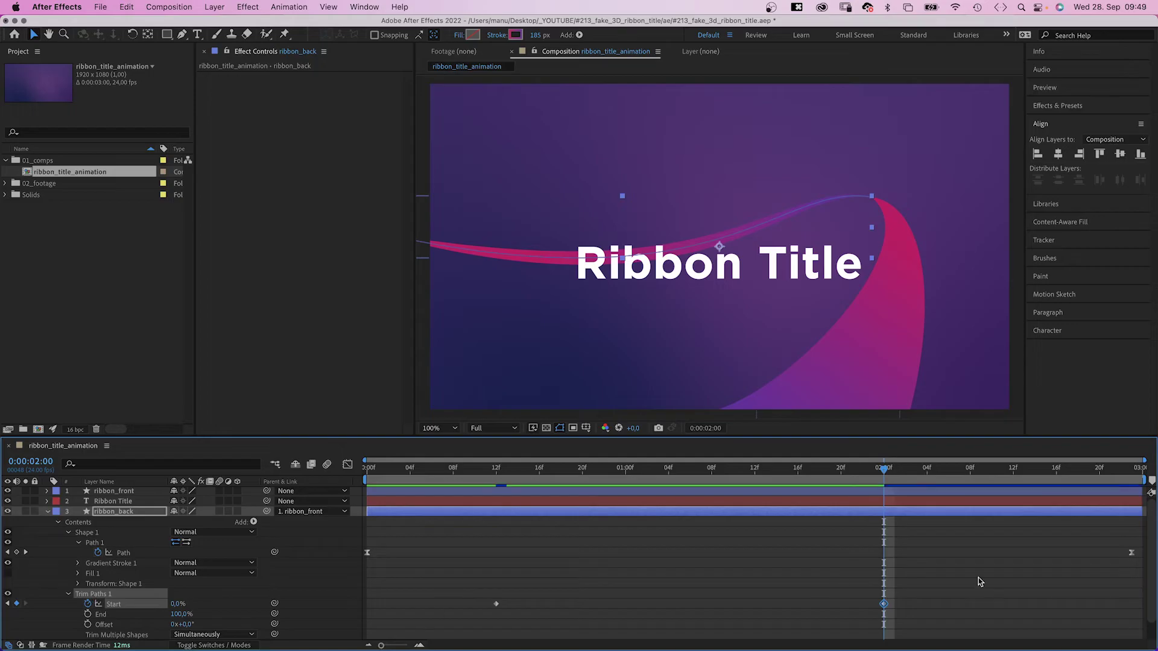
# - Drag the influence handles of both Start keyframes in the Graph Editor for a fast-out, slow-in ease
pyautogui.moveTo(966, 581); pyautogui.dragTo(461, 616)
pyautogui.click(348, 463)
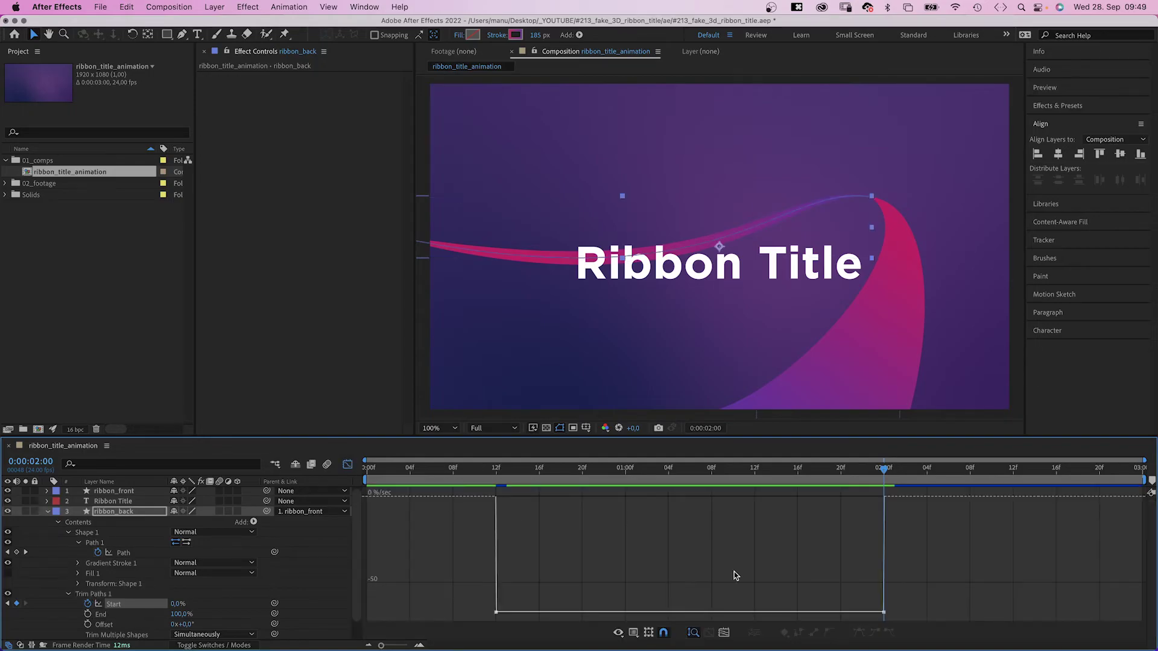
pyautogui.moveTo(851, 613); pyautogui.dragTo(716, 497)
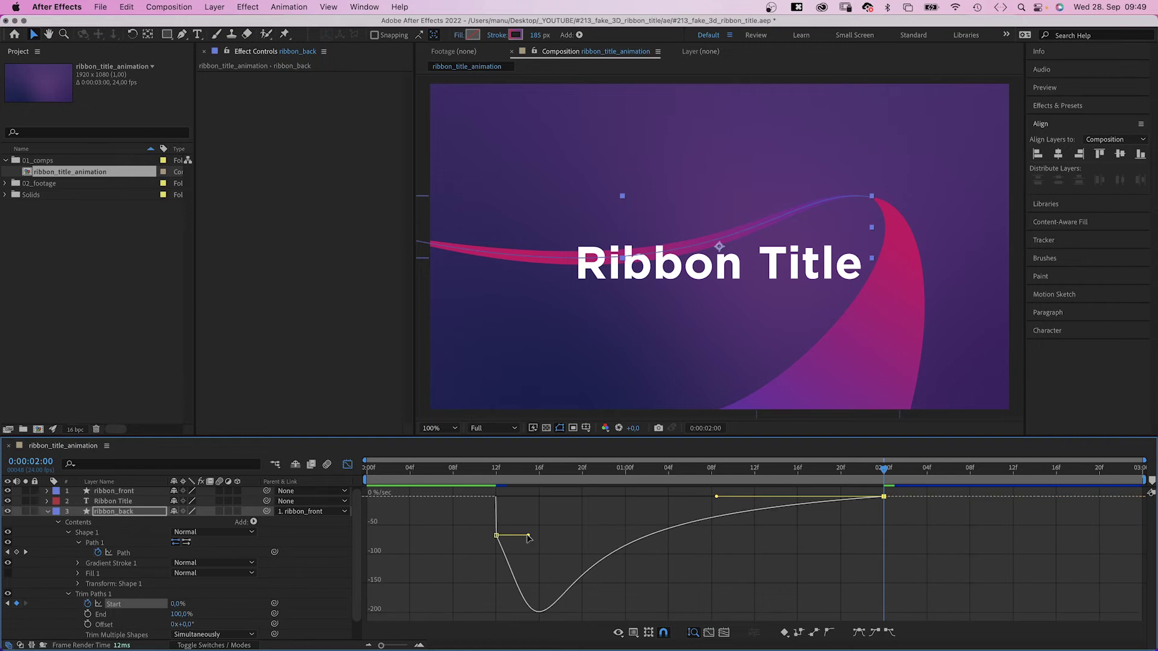
pyautogui.moveTo(528, 538); pyautogui.dragTo(530, 522)
# - Preview the ribbon animation from the start, then park the time at frame 12
pyautogui.press('Home')
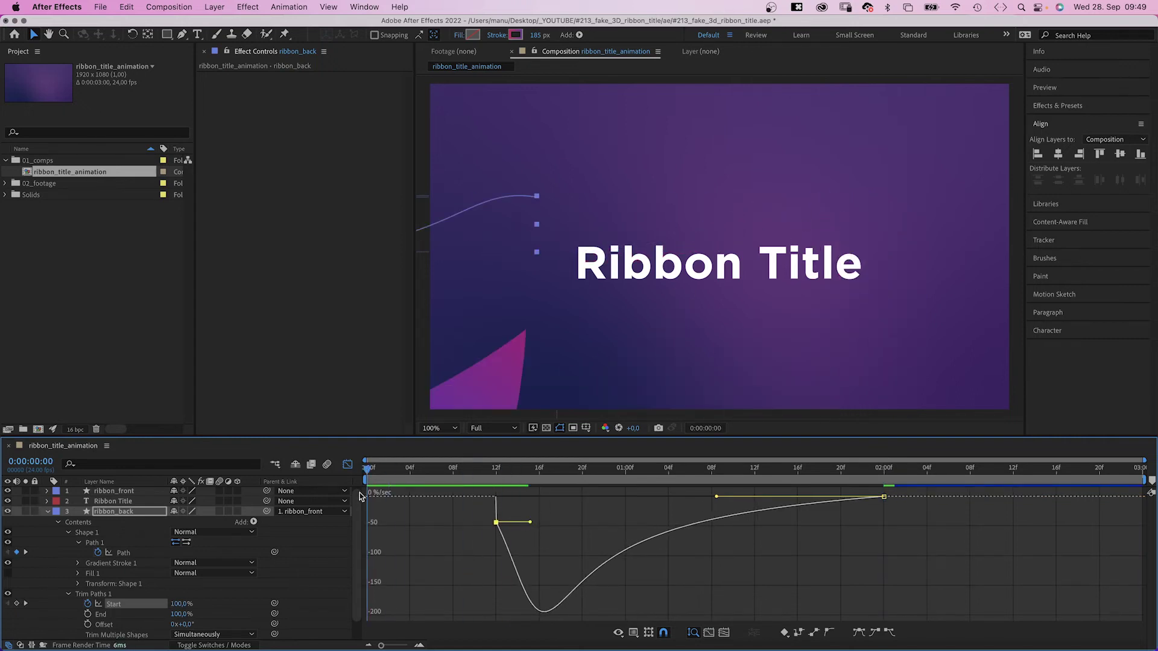
pyautogui.press('space')
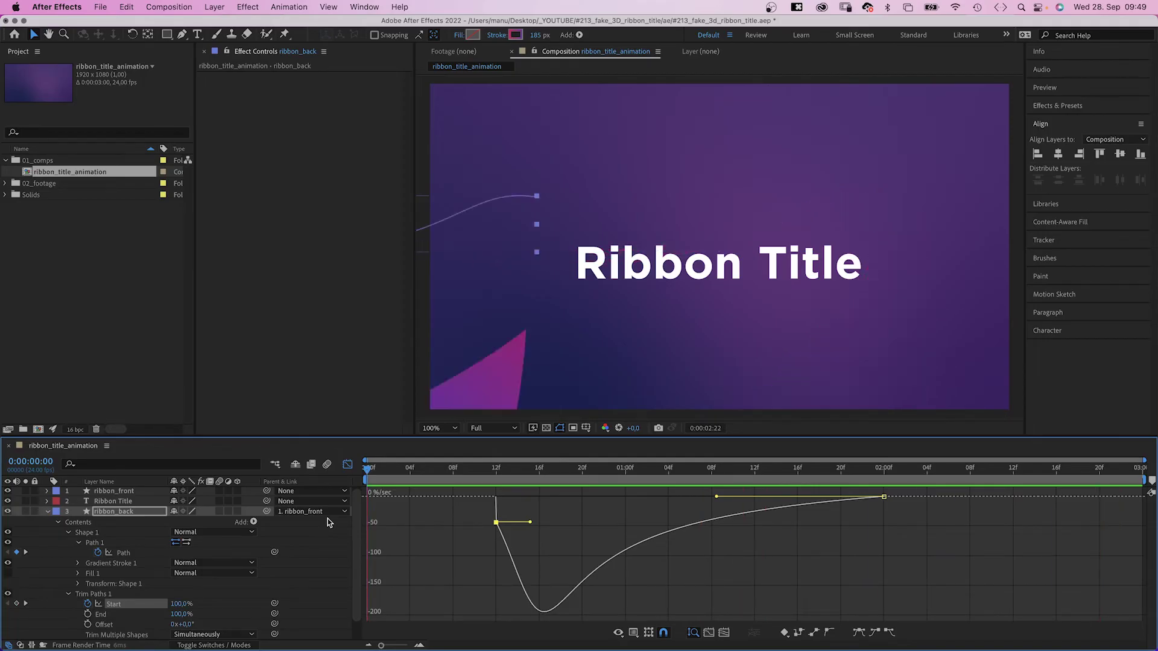
pyautogui.press('space')
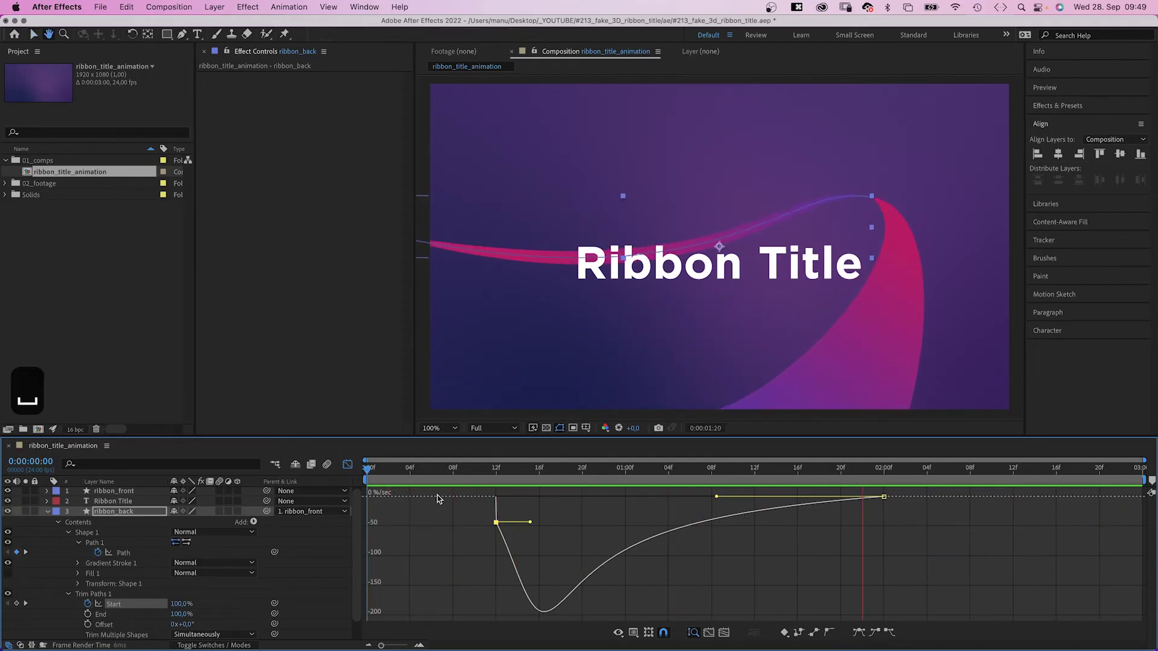
pyautogui.click(528, 468)
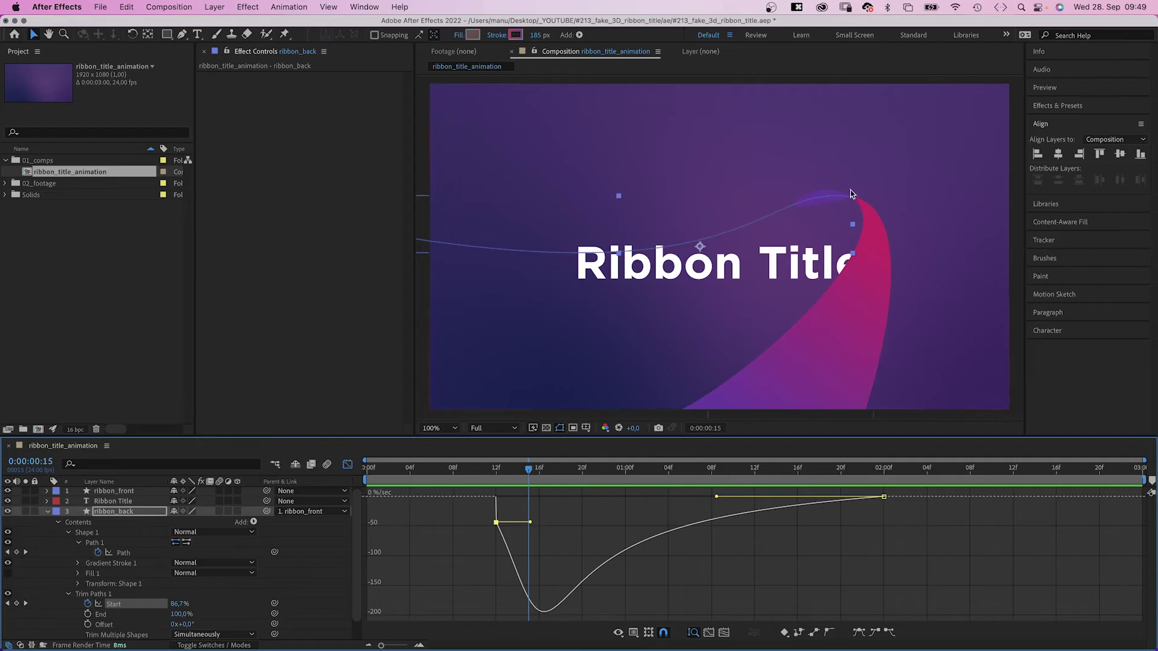
pyautogui.click(500, 472)
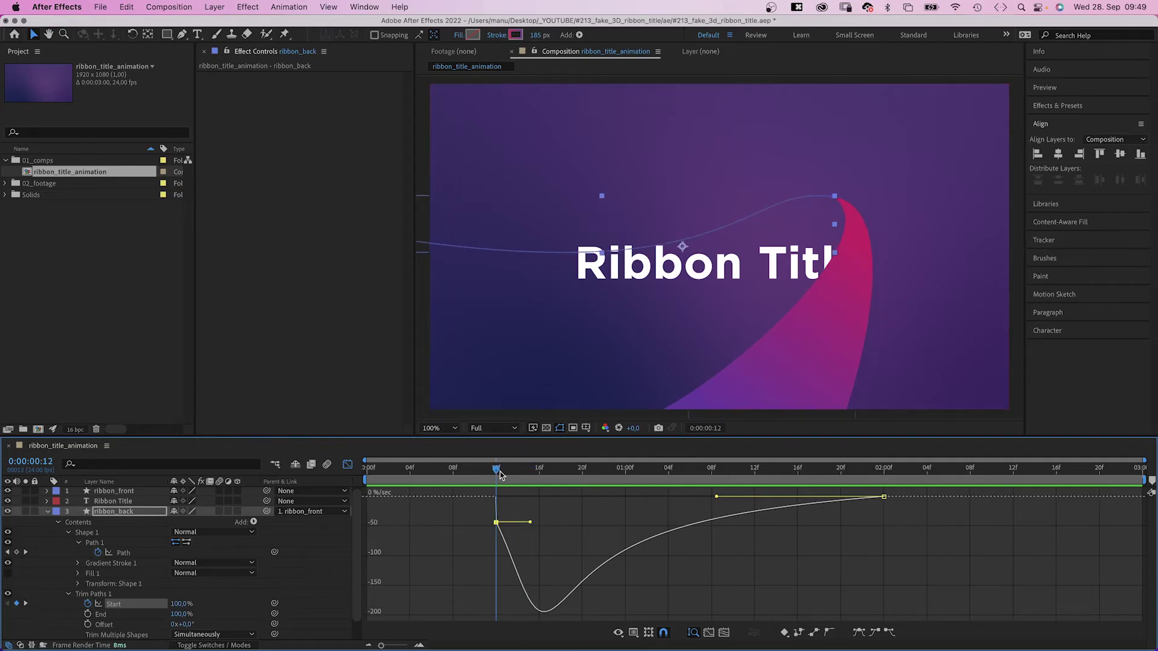
# - Keyframe ribbon_back's Gradient Stroke width from 10 at frame 12 to 185 at frame 16, then preview
pyautogui.click(348, 466)
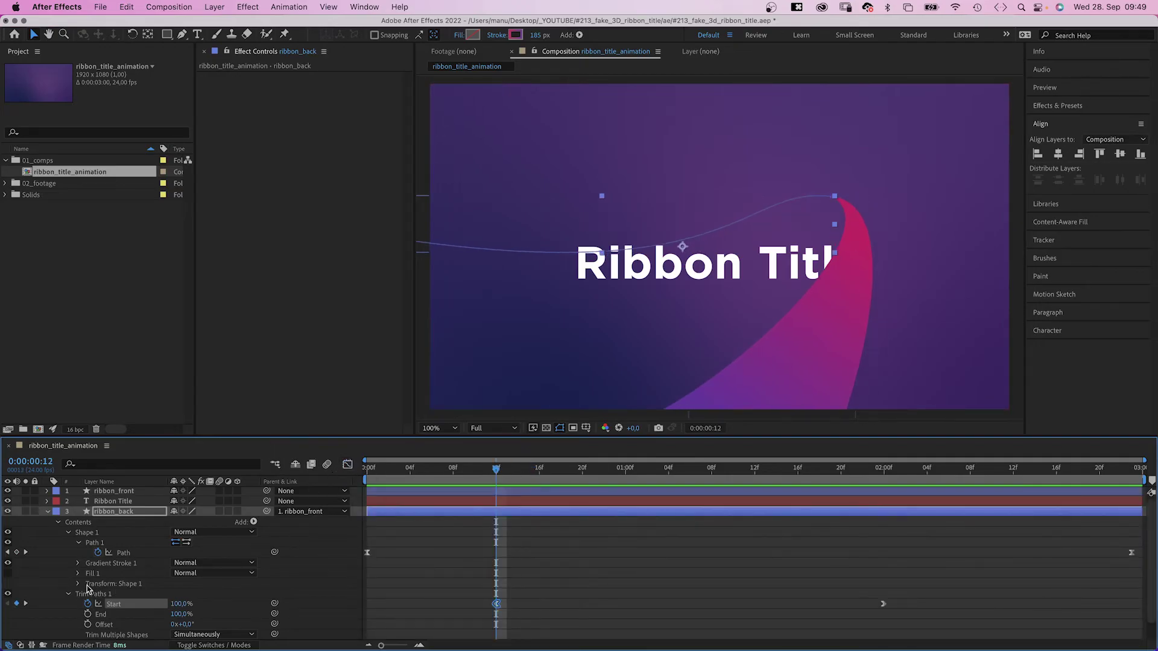
pyautogui.click(77, 563)
pyautogui.scroll(-3, 90, 583)
pyautogui.click(97, 574)
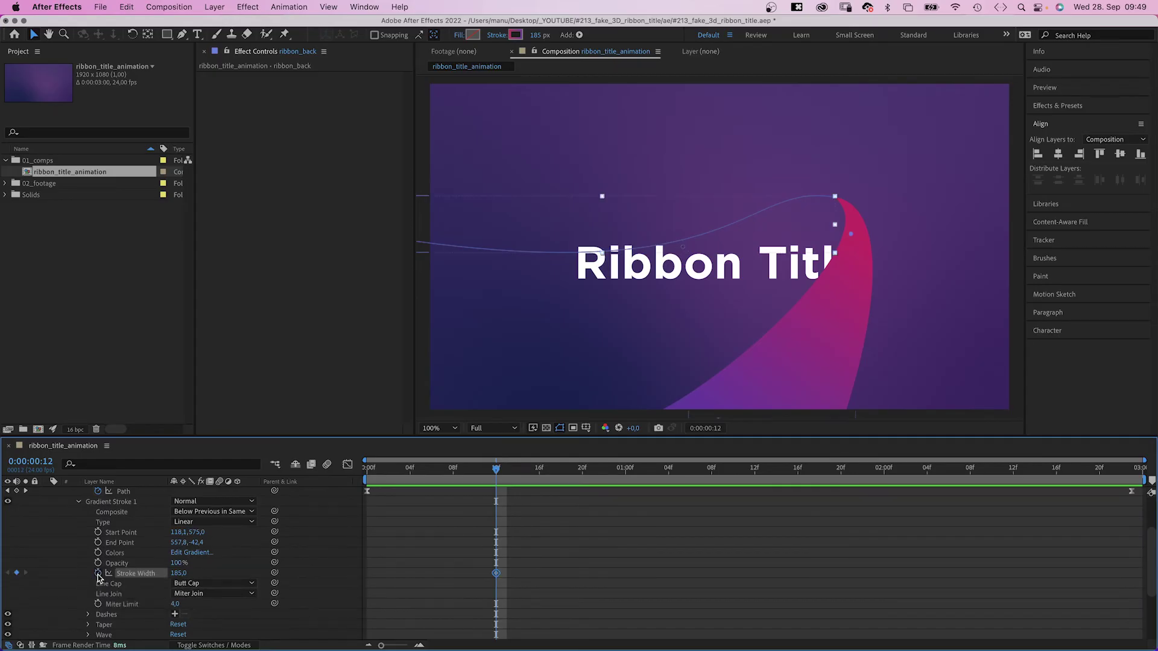
pyautogui.moveTo(502, 474); pyautogui.dragTo(539, 475)
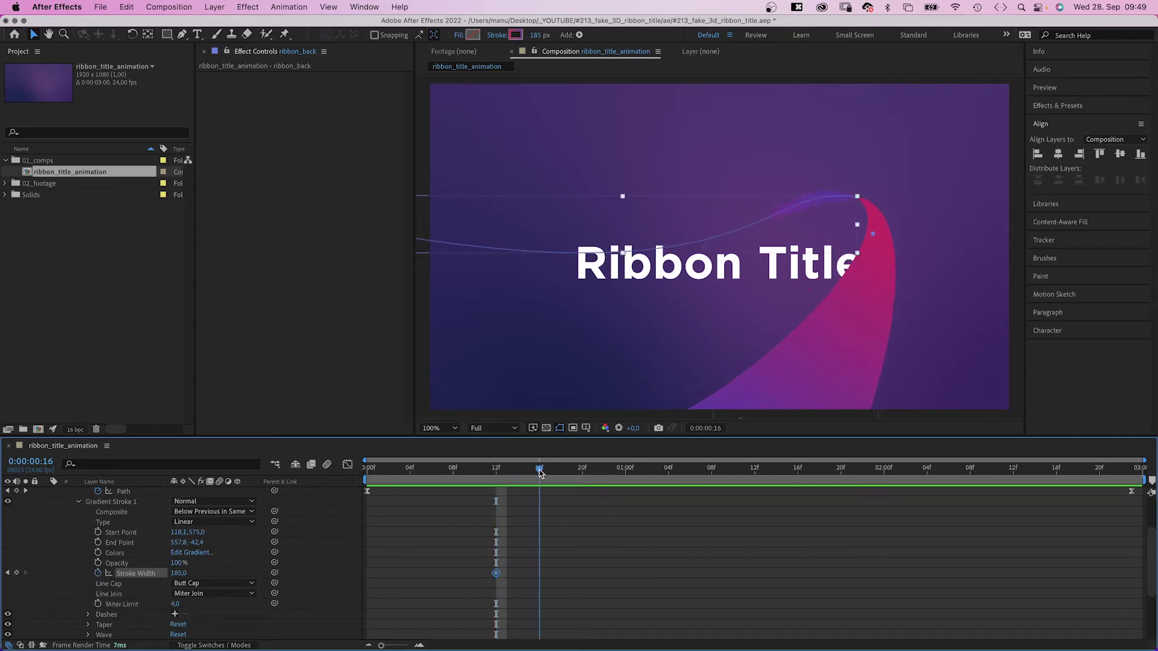
pyautogui.click(7, 574)
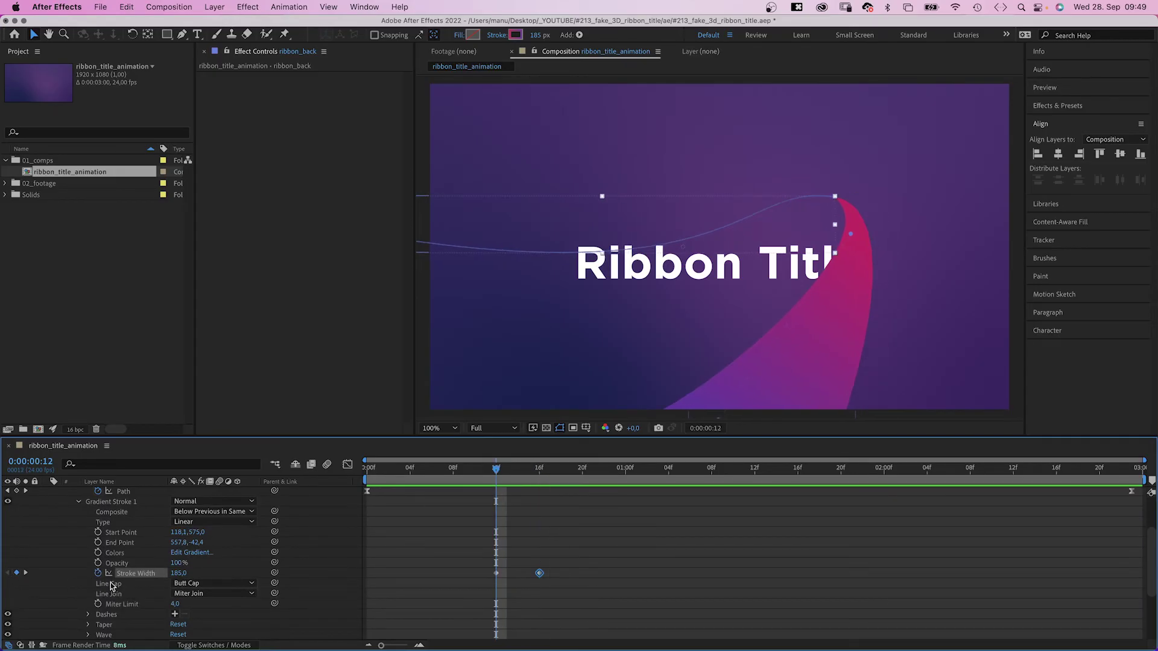
pyautogui.write('10')
pyautogui.press('Return')
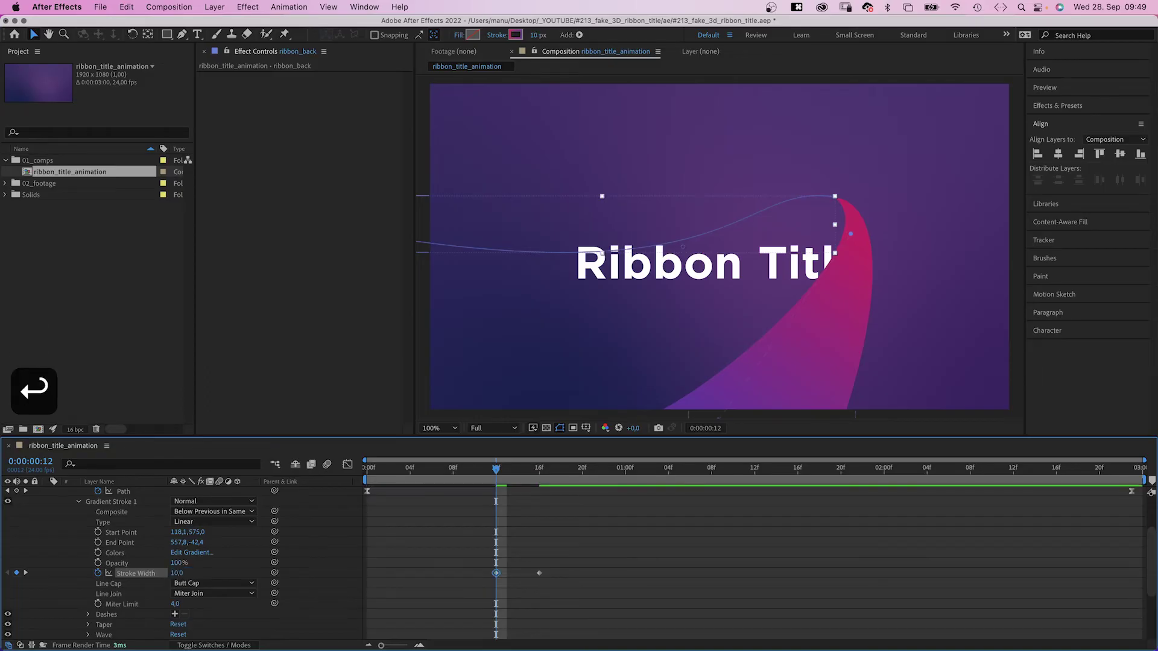
pyautogui.press('space')
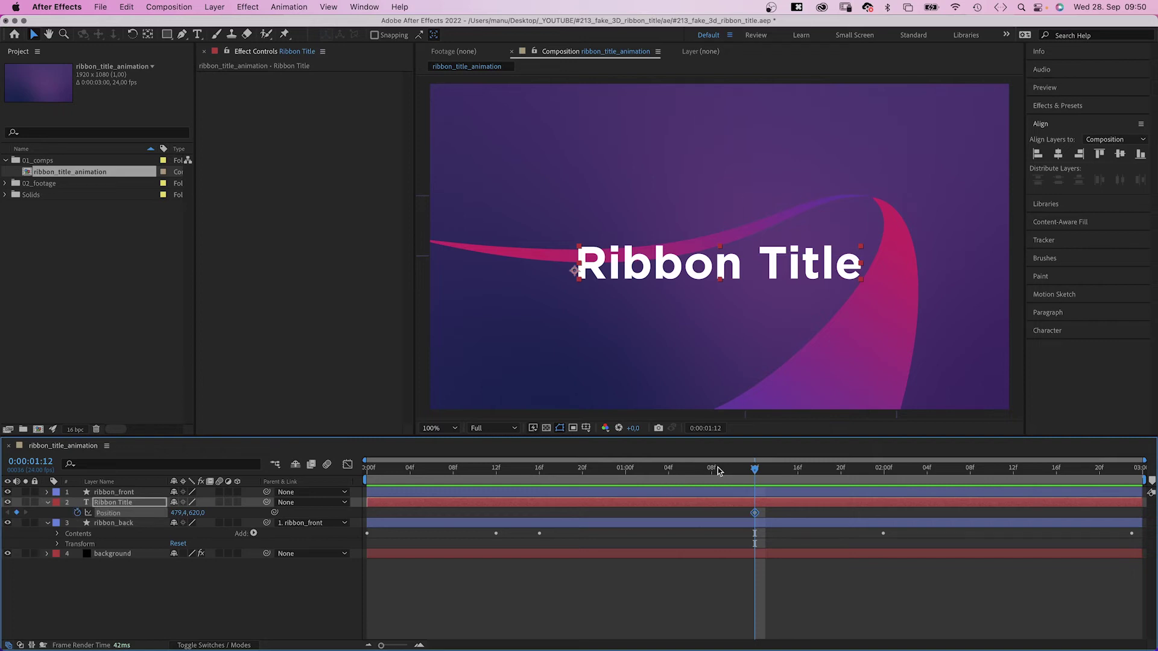
# - Slide the title off to the right at frame 4 and ease its Position keyframes sharply into place
pyautogui.moveTo(718, 470); pyautogui.dragTo(410, 487)
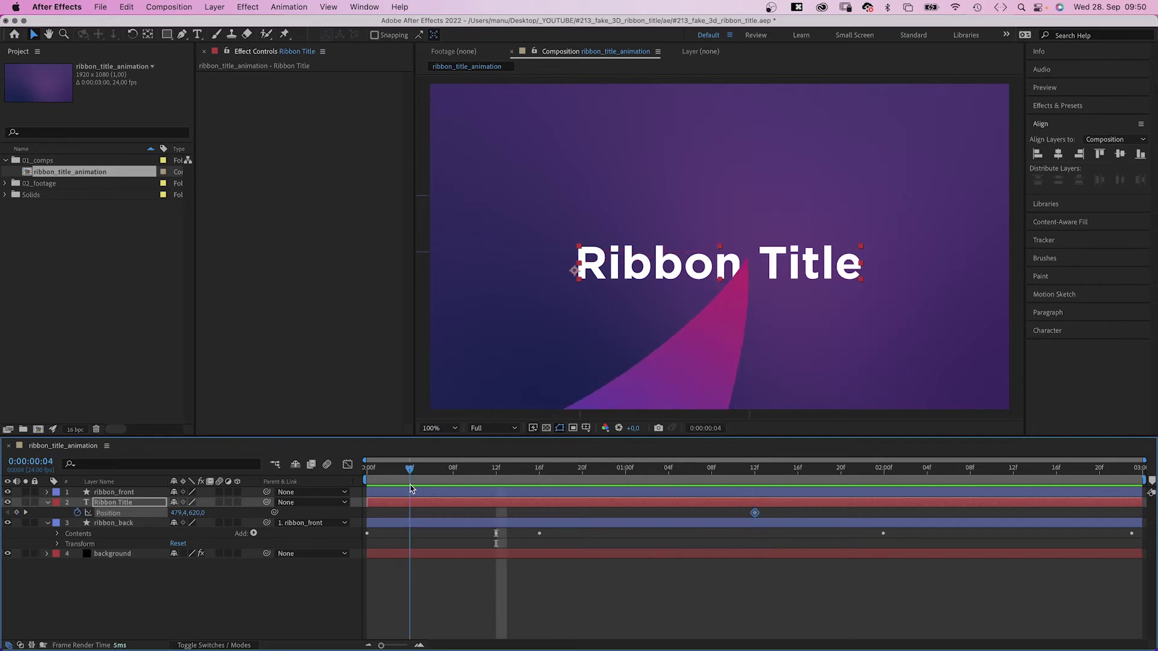
pyautogui.moveTo(173, 514); pyautogui.dragTo(514, 506)
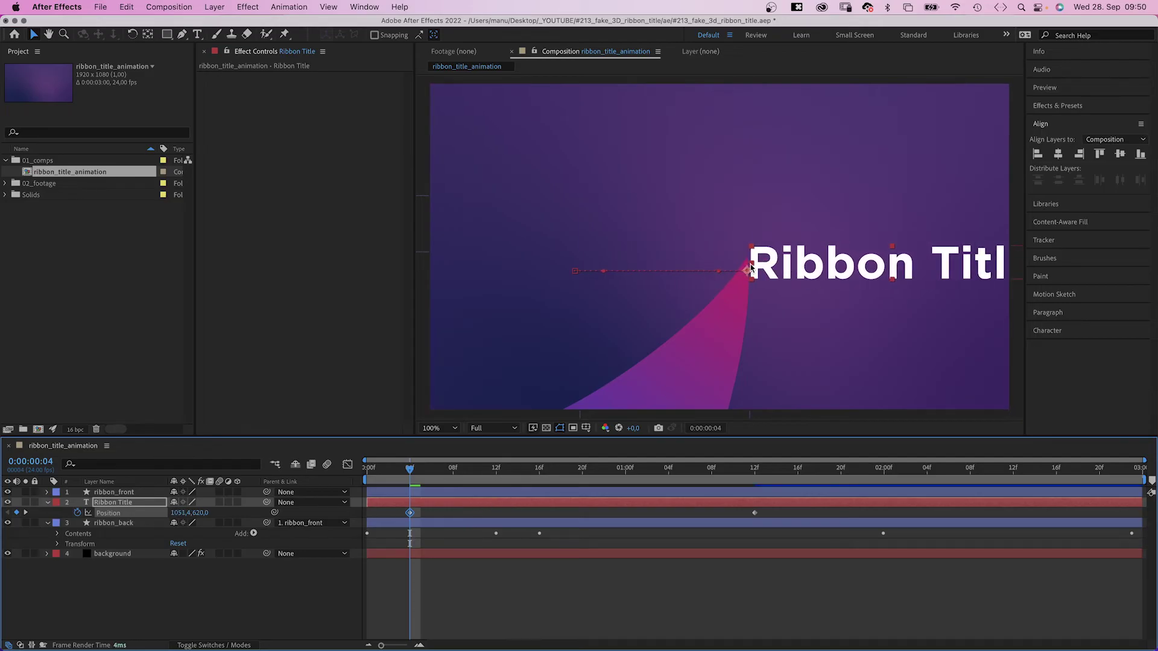
pyautogui.moveTo(772, 534); pyautogui.dragTo(378, 508)
pyautogui.click(348, 465)
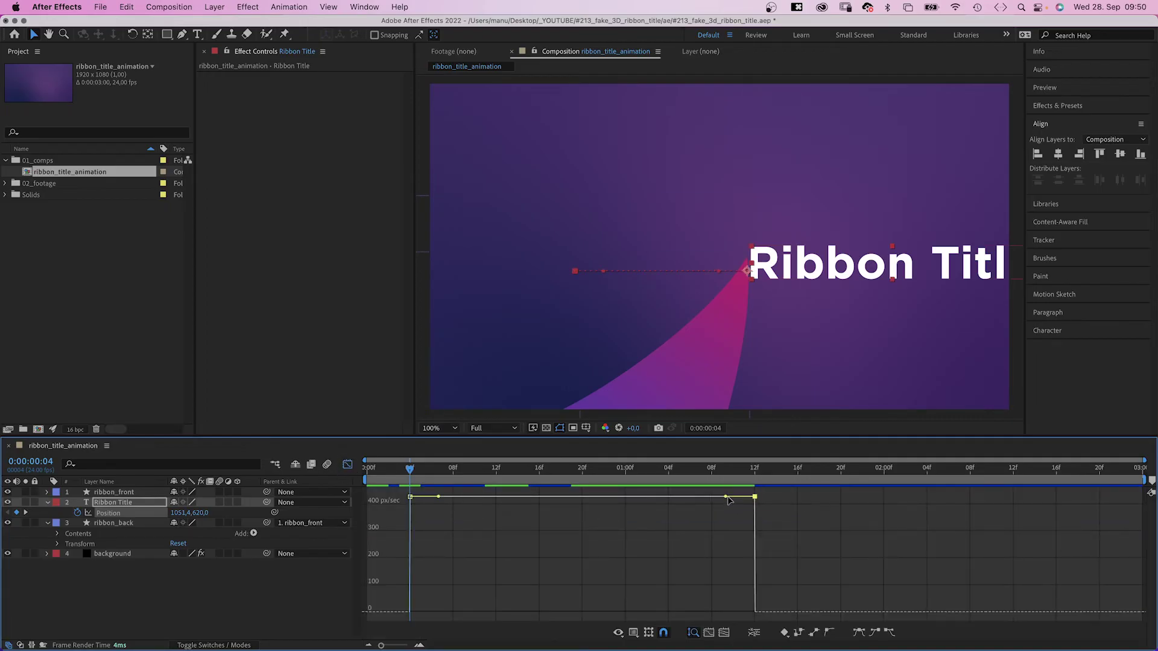
pyautogui.moveTo(731, 499); pyautogui.dragTo(582, 612)
pyautogui.moveTo(419, 613); pyautogui.dragTo(439, 598)
pyautogui.moveTo(438, 599); pyautogui.dragTo(432, 592)
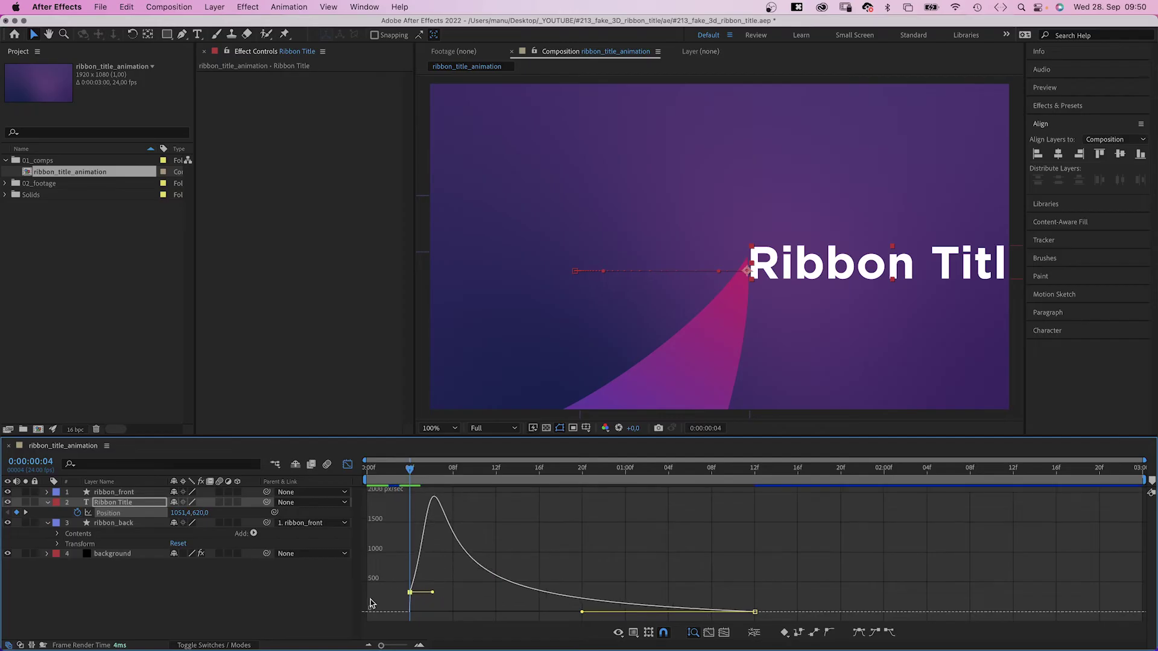
# - Preview the title's slide-in, then replay it from the layer keyframe view
pyautogui.press('space')
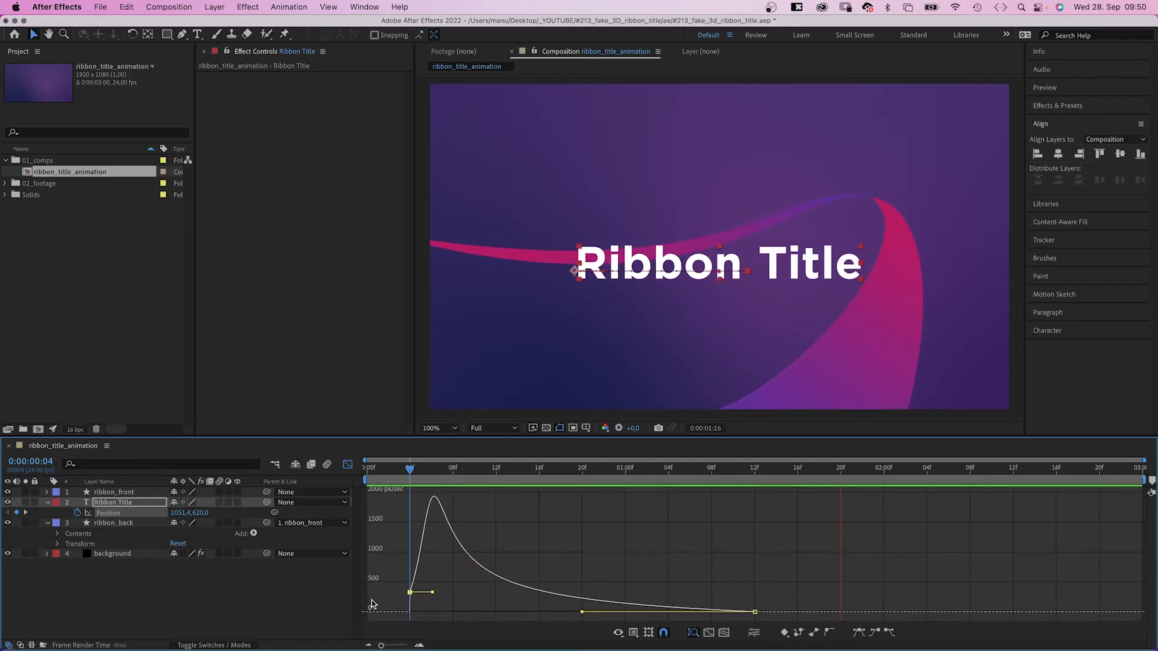
pyautogui.press('space')
pyautogui.click(347, 464)
pyautogui.press('space')
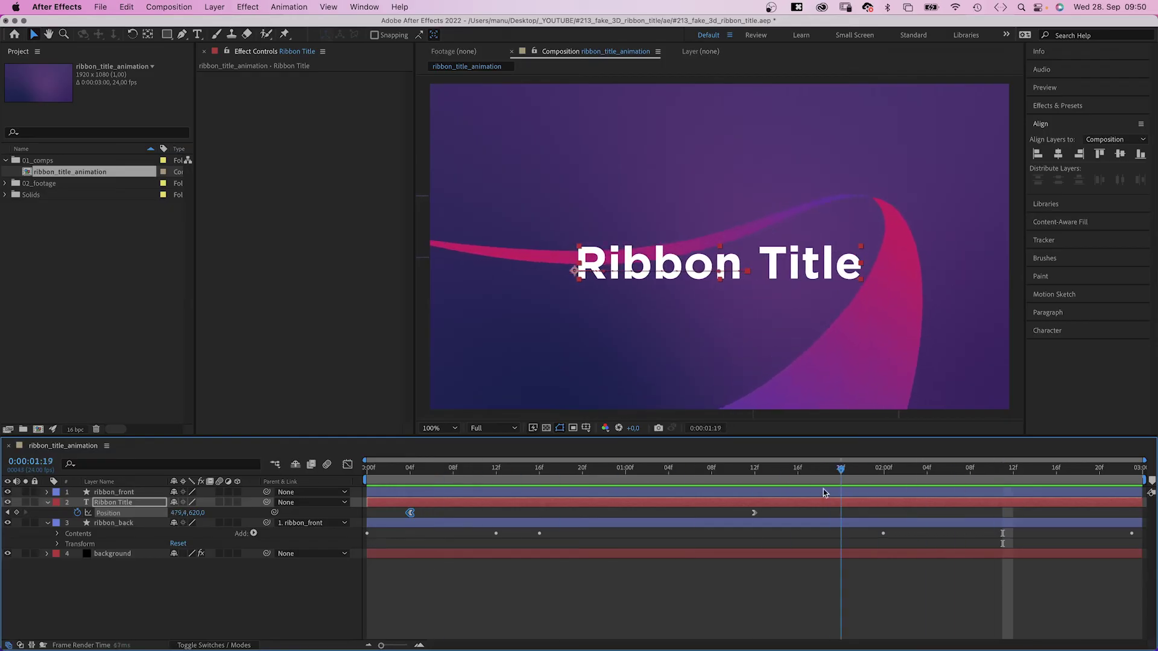
# - Add the expression transform.position+time*-10 to the title's Position and preview the drift
pyautogui.keyDown('alt'); pyautogui.click(77, 513); pyautogui.keyUp('alt')
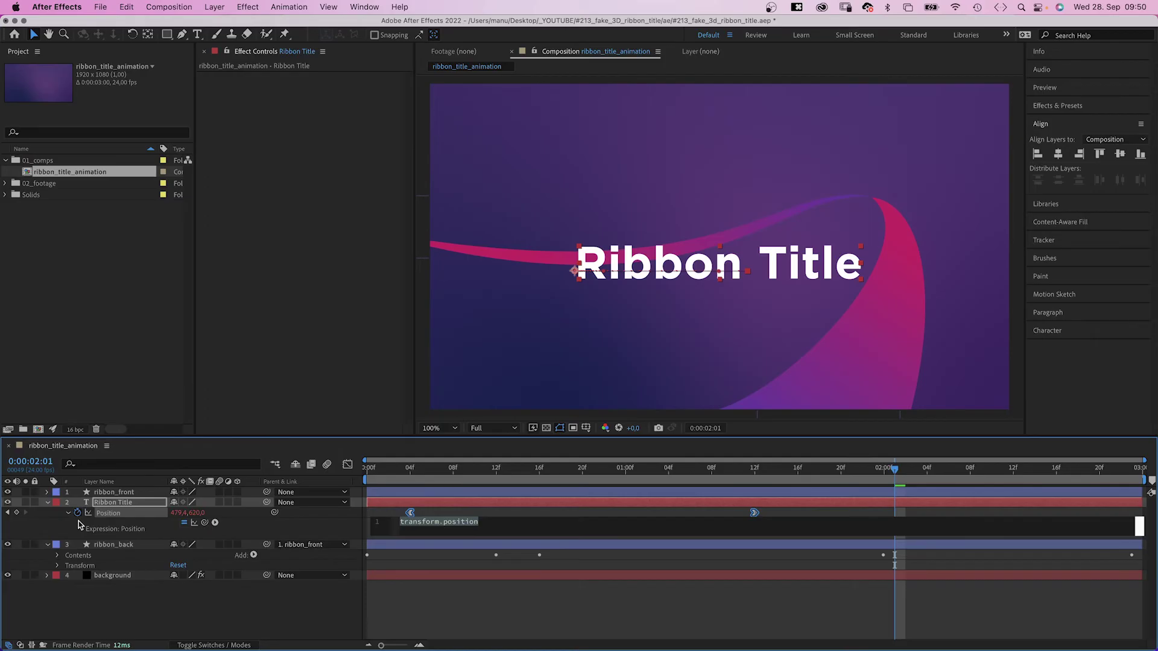
pyautogui.press('Right')
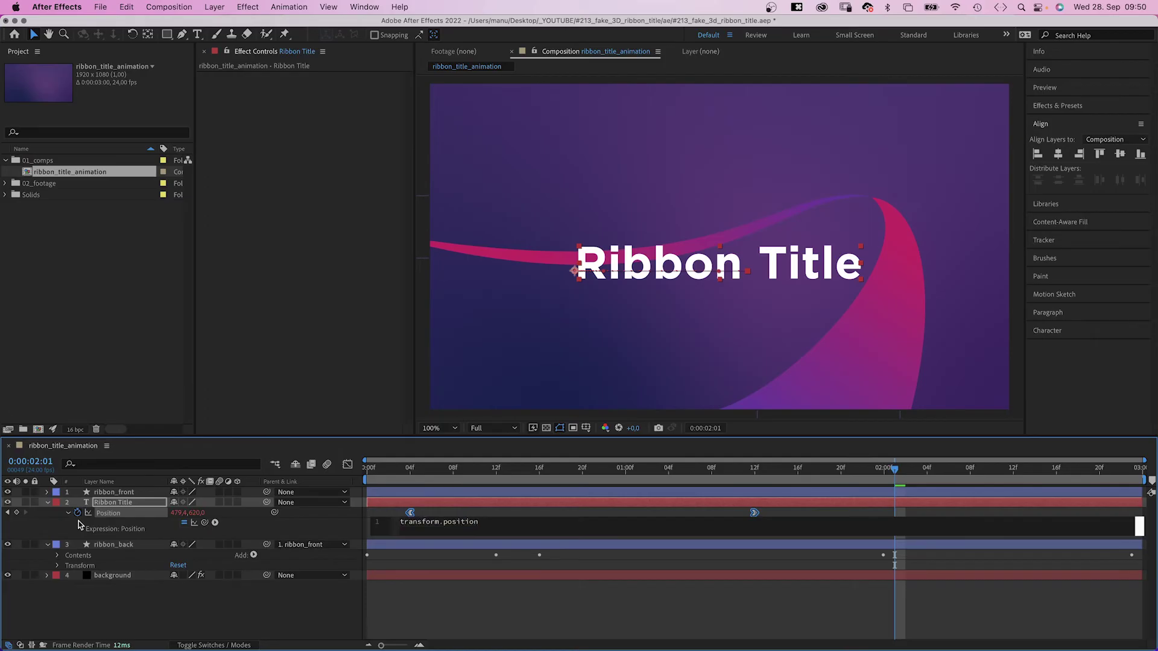
pyautogui.write('+time')
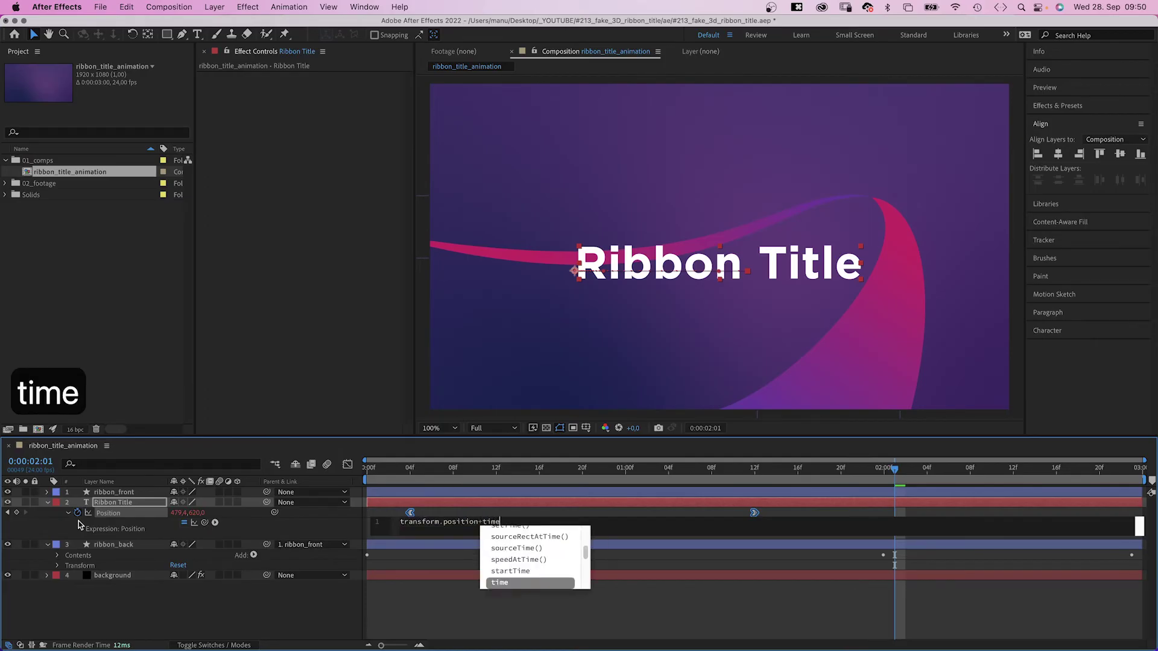
pyautogui.write('*-1')
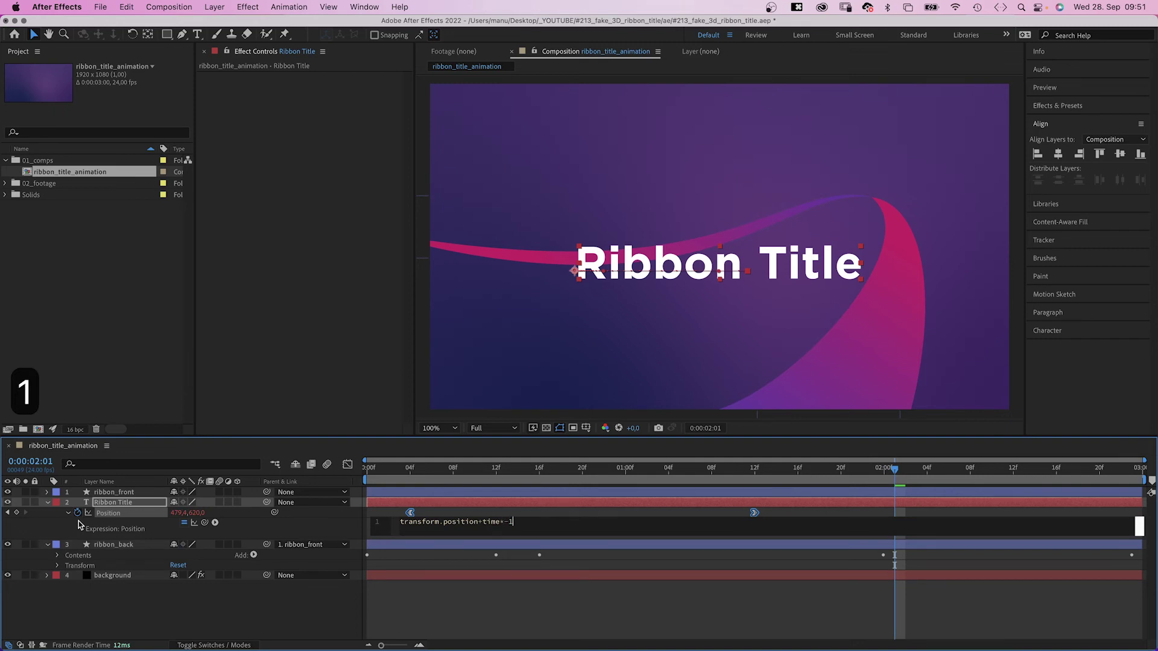
pyautogui.write('0')
pyautogui.click(290, 617)
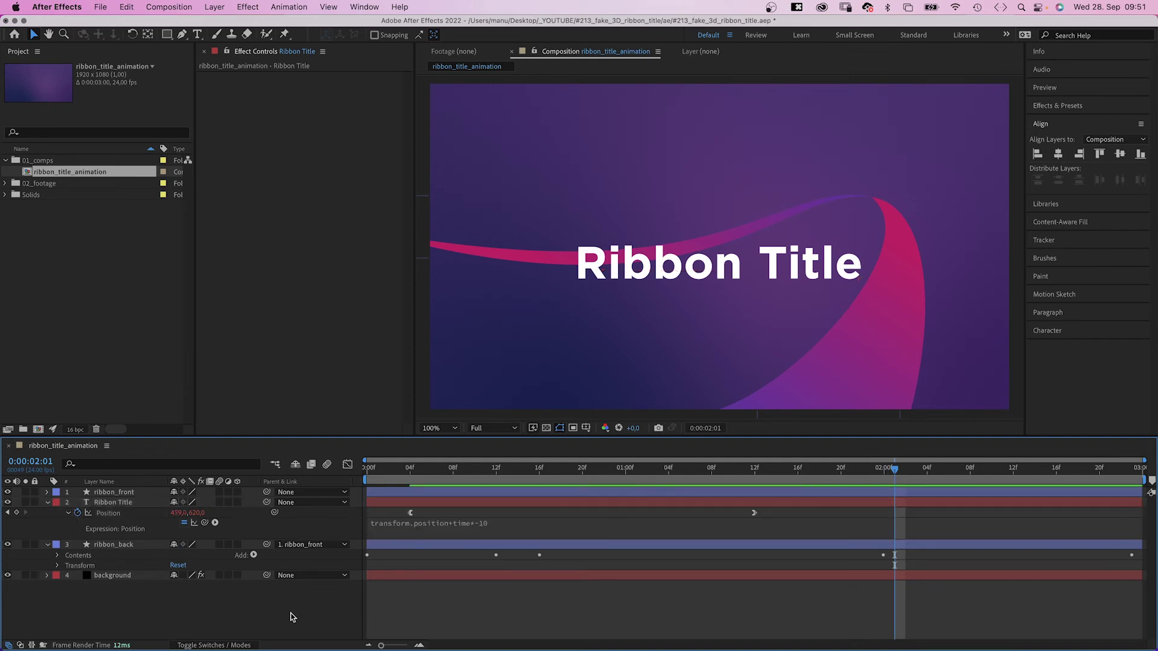
pyautogui.press('space')
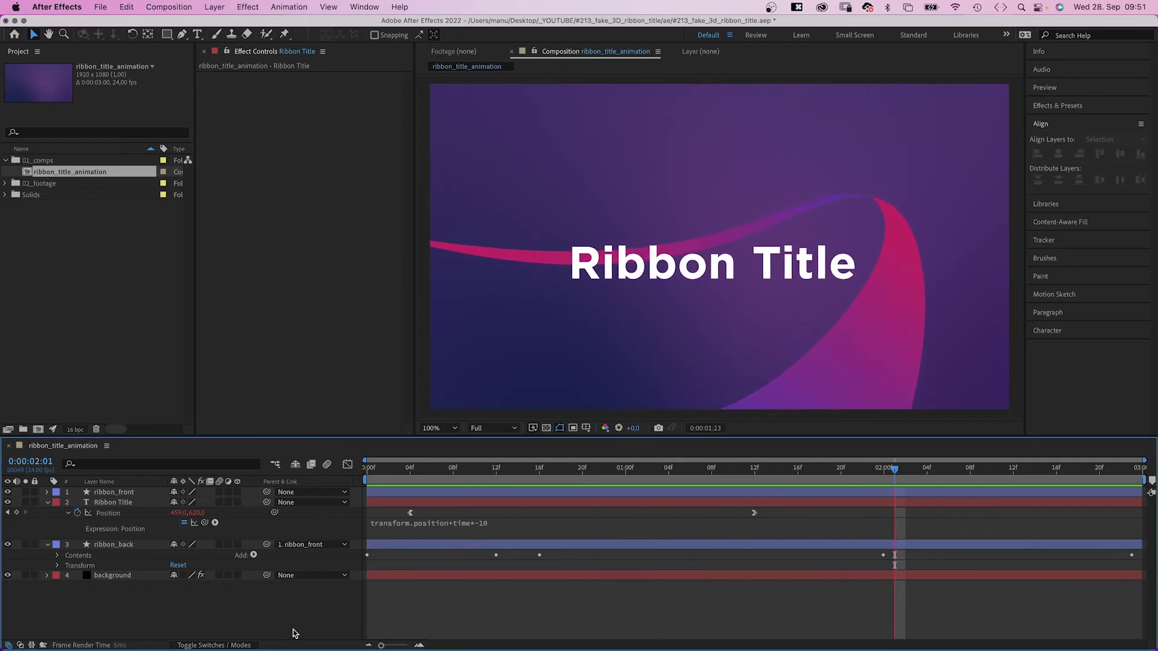
pyautogui.press('space')
# - Drag the Ribbon Title layer's in-point a few frames later
pyautogui.click(372, 504)
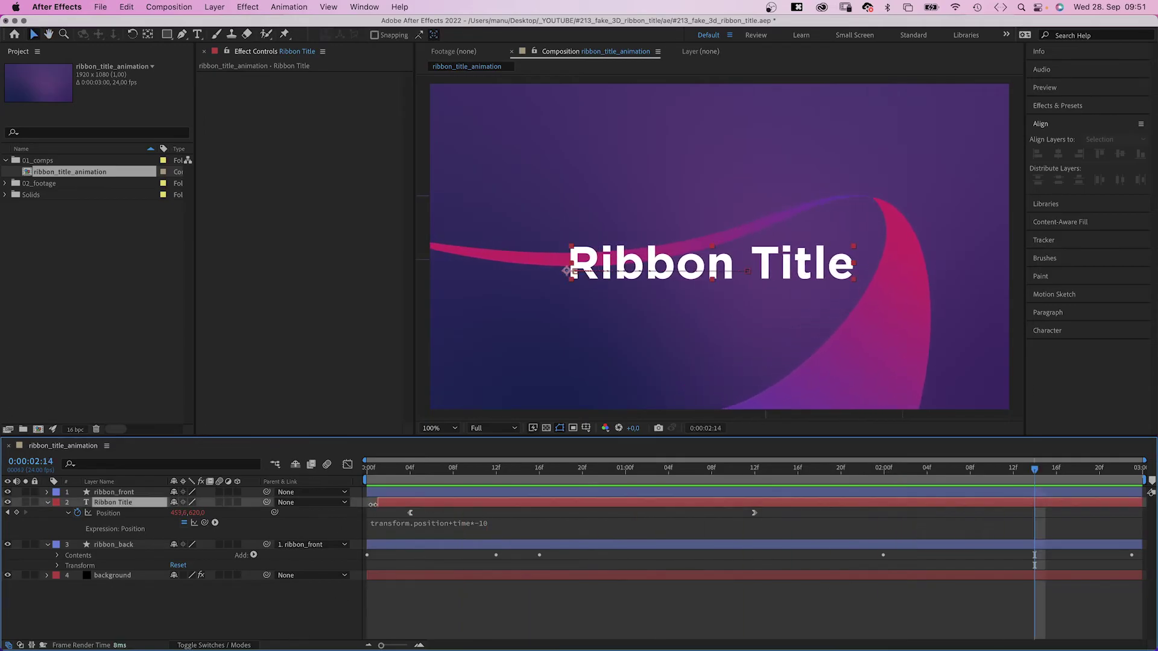
pyautogui.moveTo(373, 504); pyautogui.dragTo(402, 513)
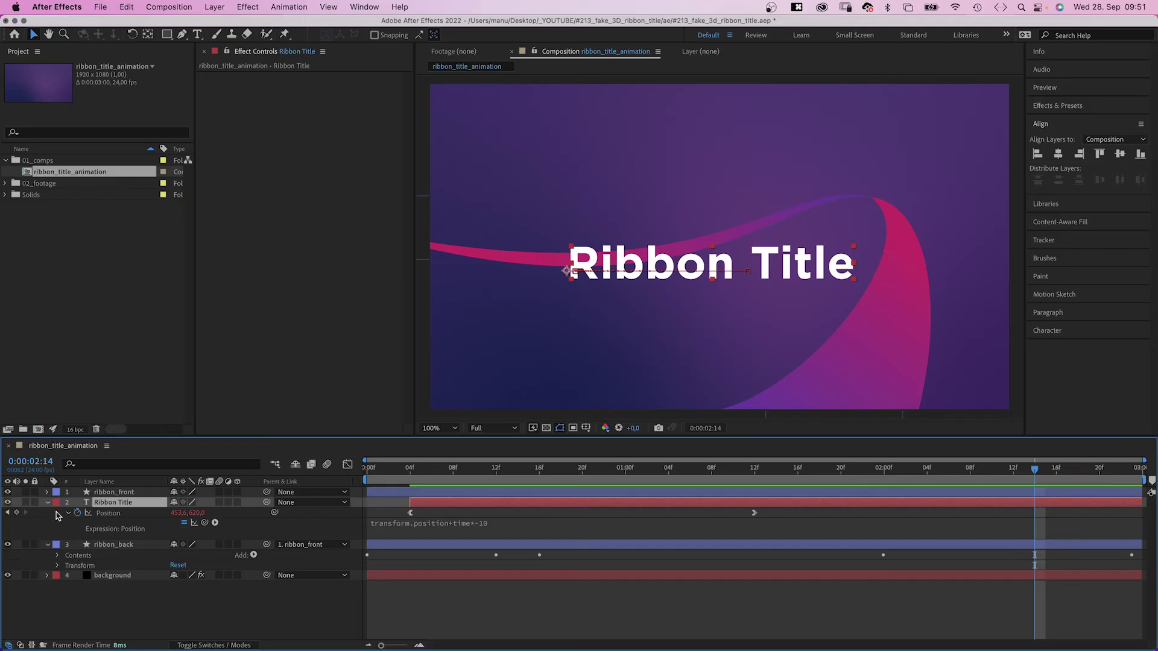
pyautogui.click(47, 503)
# - Add an Opacity text animator to Ribbon Title with Opacity set to 0%
pyautogui.click(48, 513)
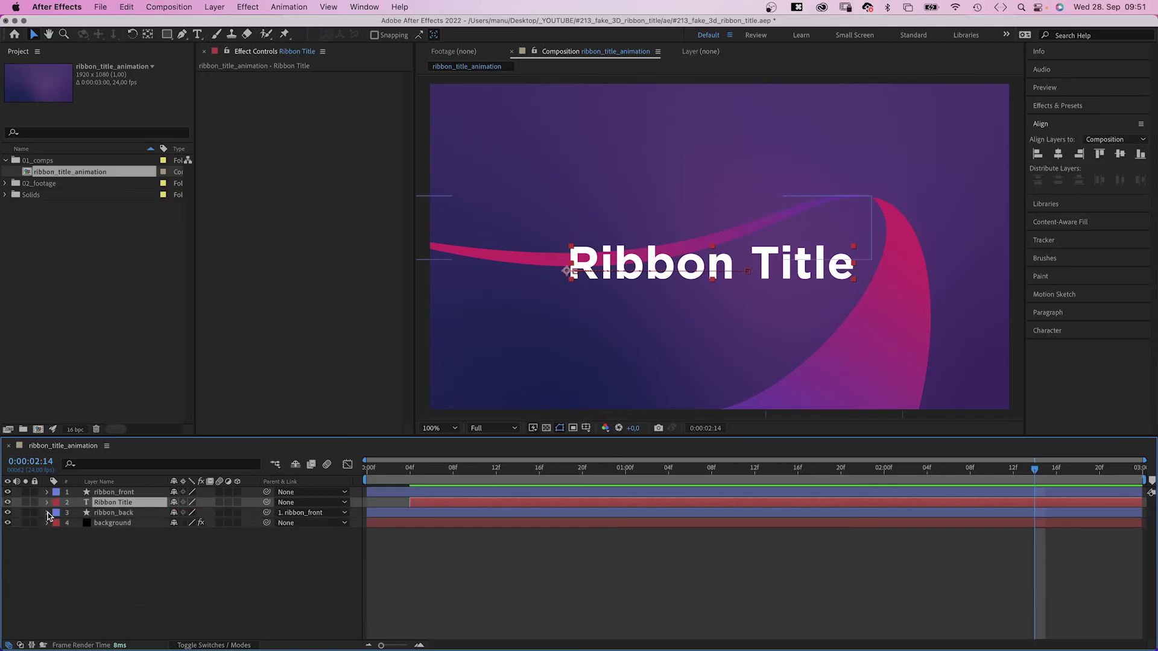
pyautogui.moveTo(440, 472); pyautogui.dragTo(410, 479)
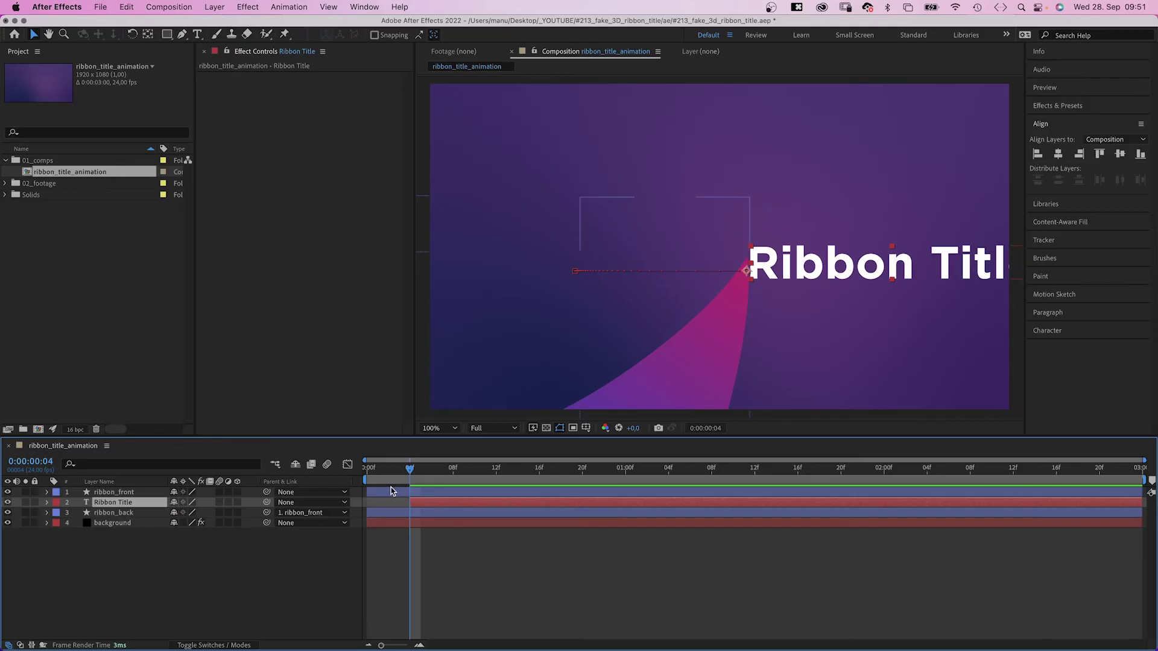
pyautogui.click(47, 503)
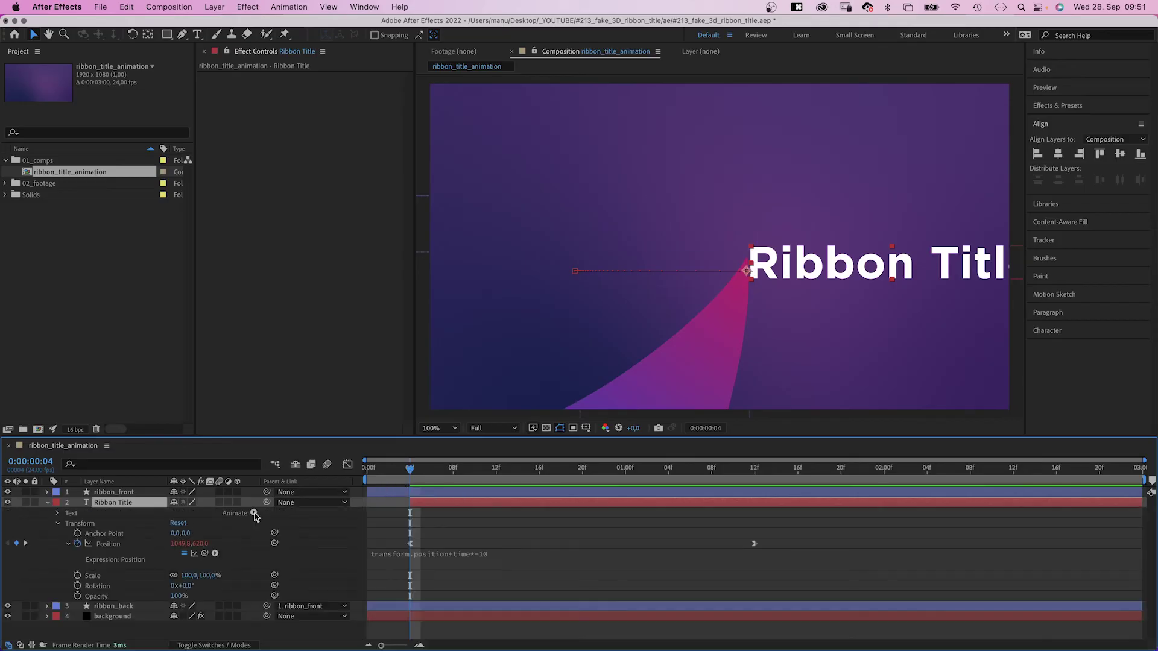
pyautogui.click(253, 514)
pyautogui.click(275, 482)
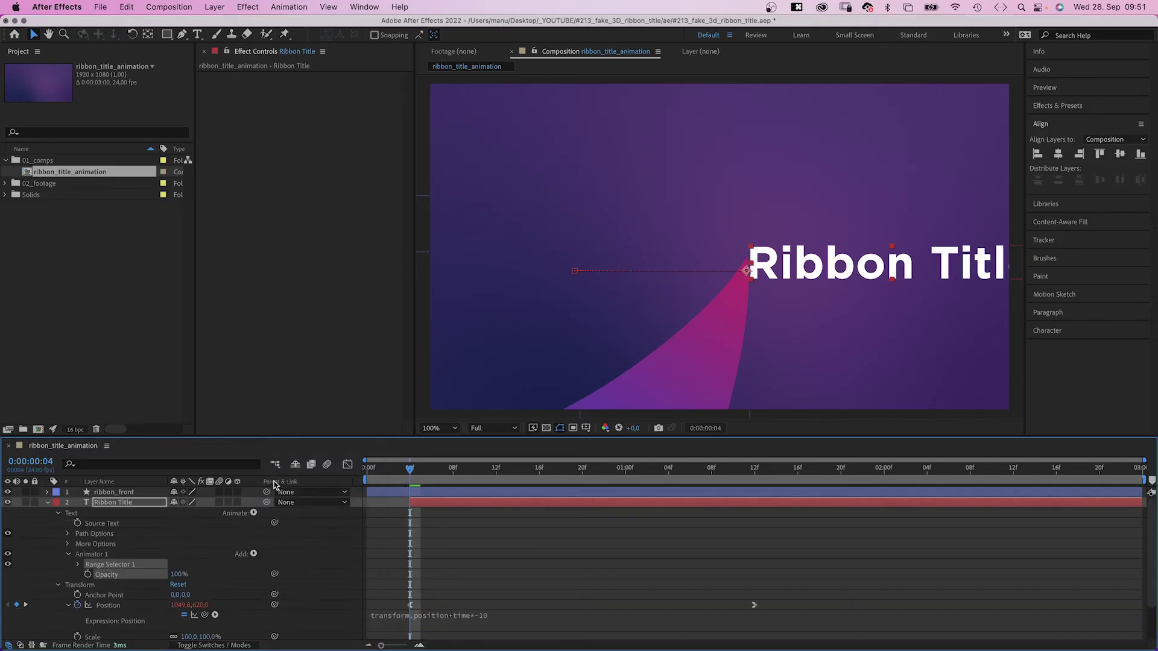
pyautogui.moveTo(178, 578); pyautogui.dragTo(108, 575)
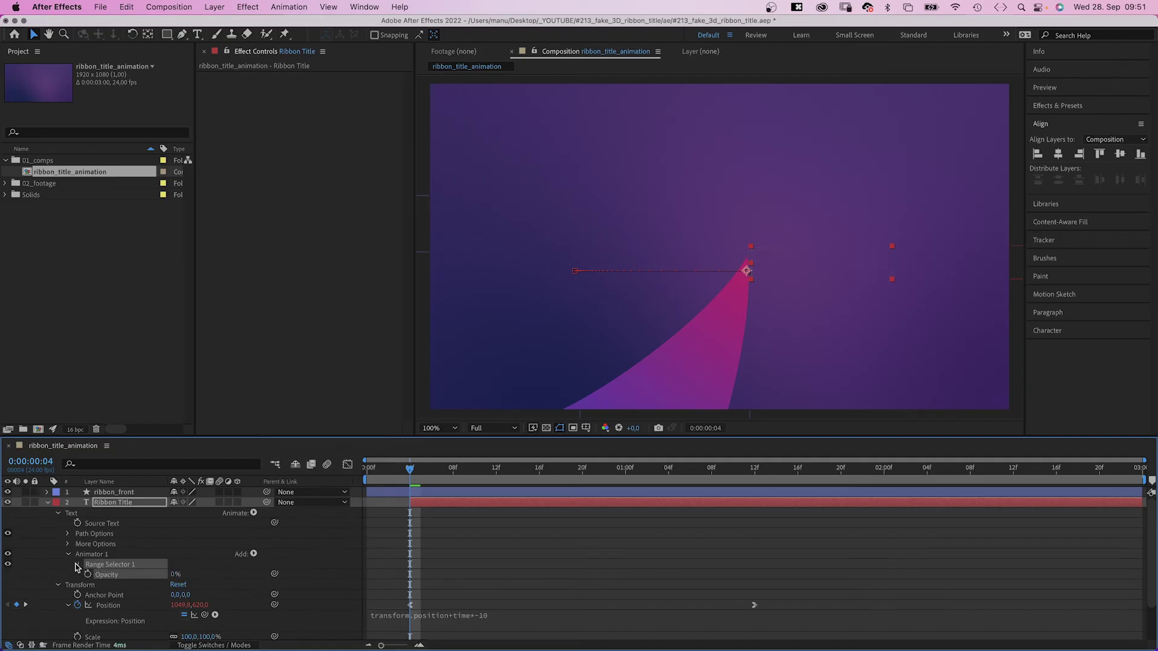
pyautogui.click(77, 565)
# - Keyframe Range Selector 1 Start upward from 0% frame by frame and preview the letter reveal
pyautogui.moveTo(171, 574)
pyautogui.mouseDown()
pyautogui.moveTo(198, 574)
pyautogui.moveTo(164, 574)
pyautogui.mouseUp()
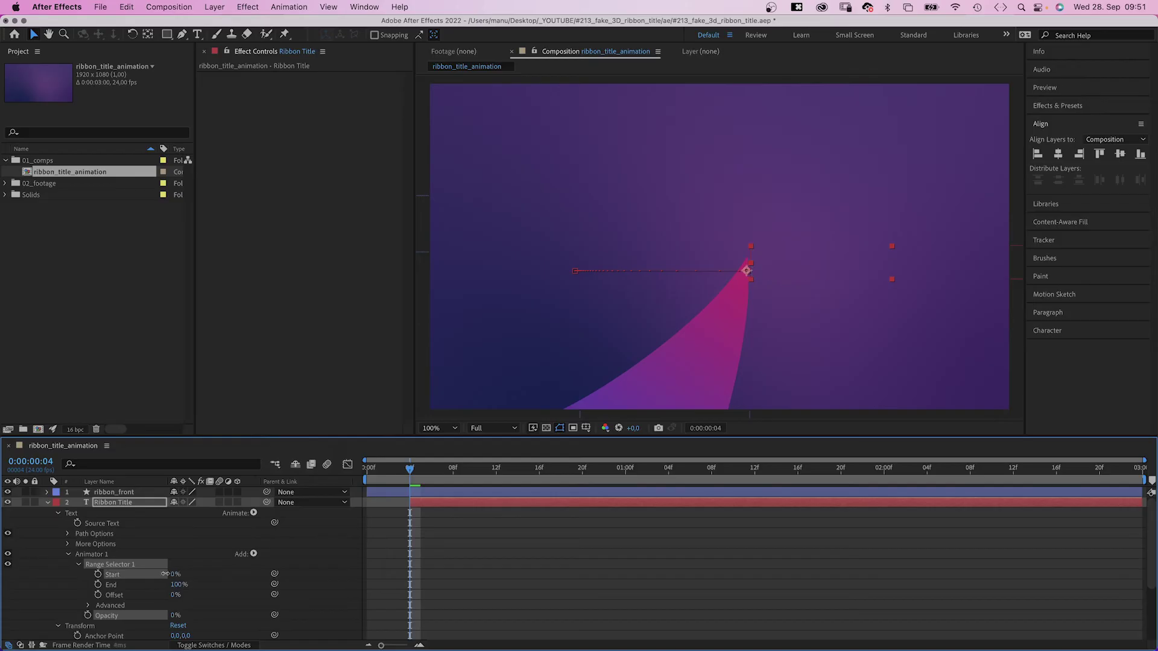
pyautogui.click(150, 576)
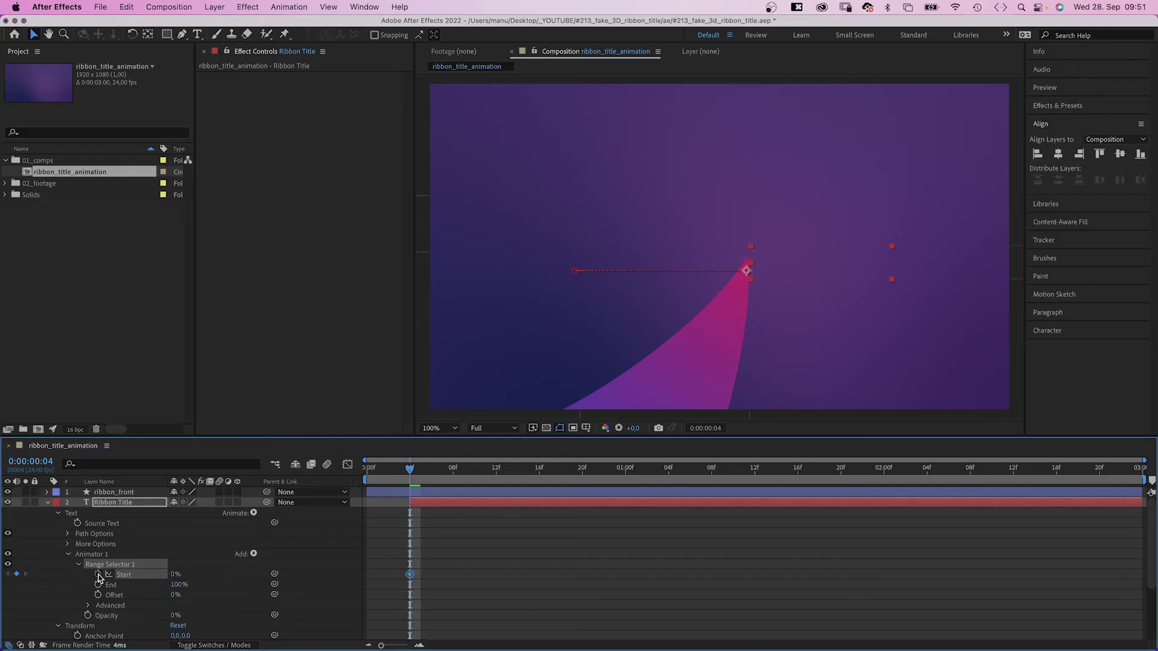
pyautogui.press('super+Right')
pyautogui.press('super+Right')
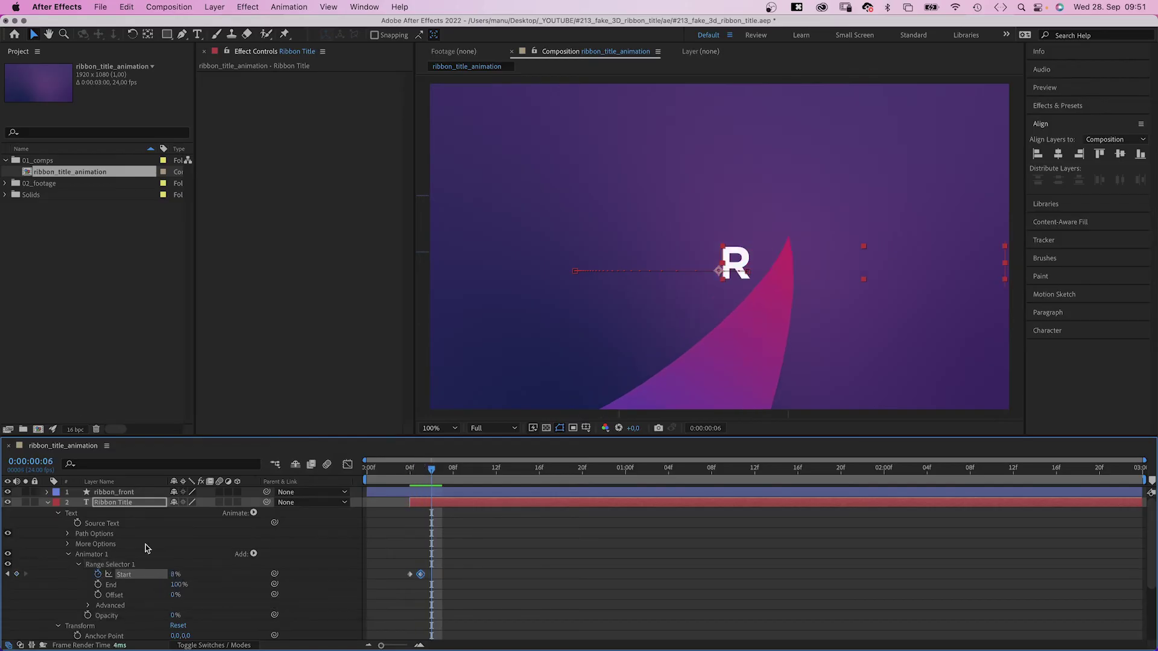
pyautogui.moveTo(173, 575); pyautogui.dragTo(179, 574)
pyautogui.press('super+Right')
pyautogui.press('super+Right')
pyautogui.press('super+Right')
pyautogui.press('super+Right')
pyautogui.press('super+Right')
pyautogui.press('super+Right')
pyautogui.press('super+Right')
pyautogui.press('super+Right')
pyautogui.press('super+Right')
pyautogui.press('super+Right')
pyautogui.press('super+Right')
pyautogui.press('super+Right')
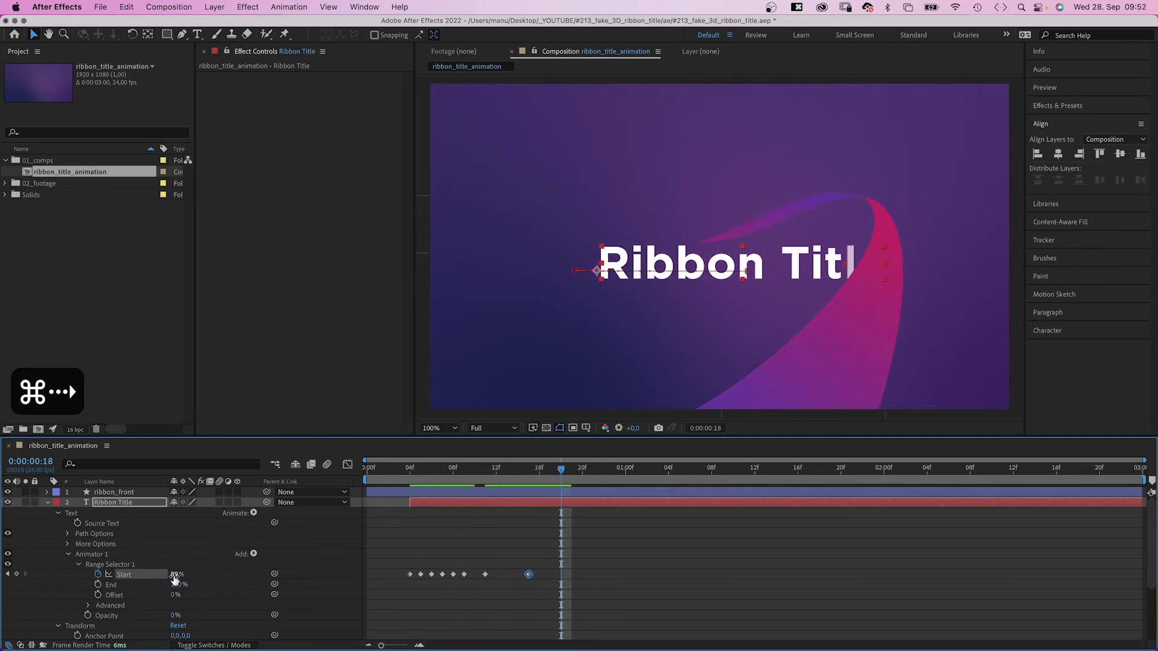
pyautogui.click(472, 483)
pyautogui.press('space')
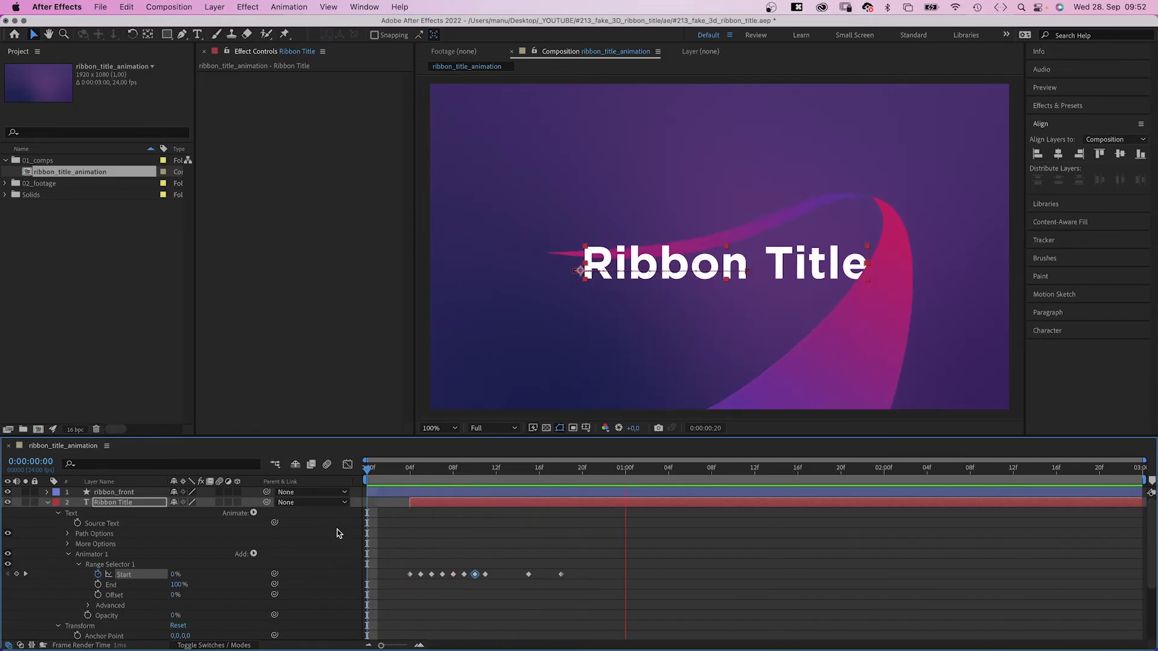
pyautogui.press('space')
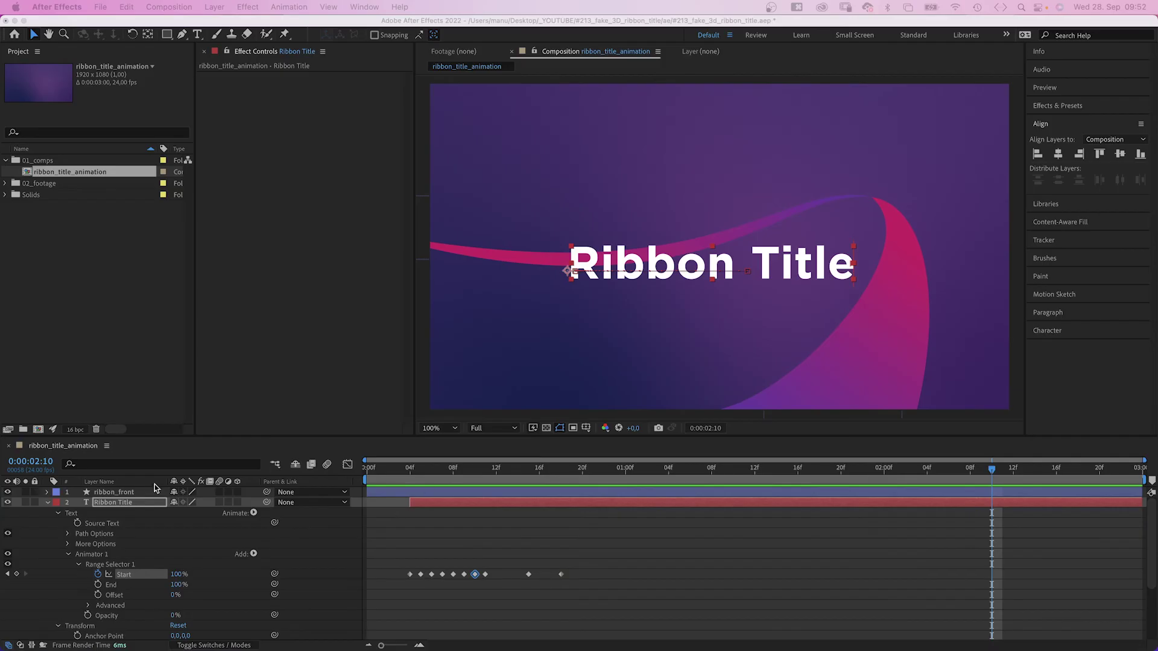
# - Duplicate the Ribbon Title layer and give the copy a pink FFA3E7 fill
pyautogui.click(46, 503)
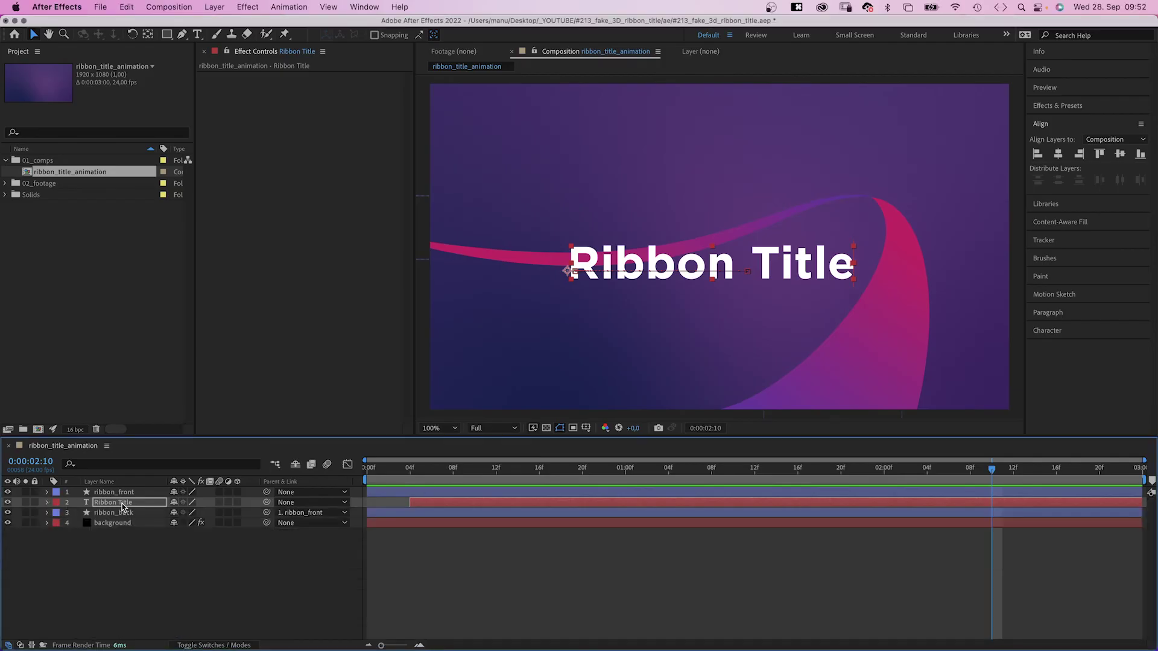
pyautogui.press('super+d')
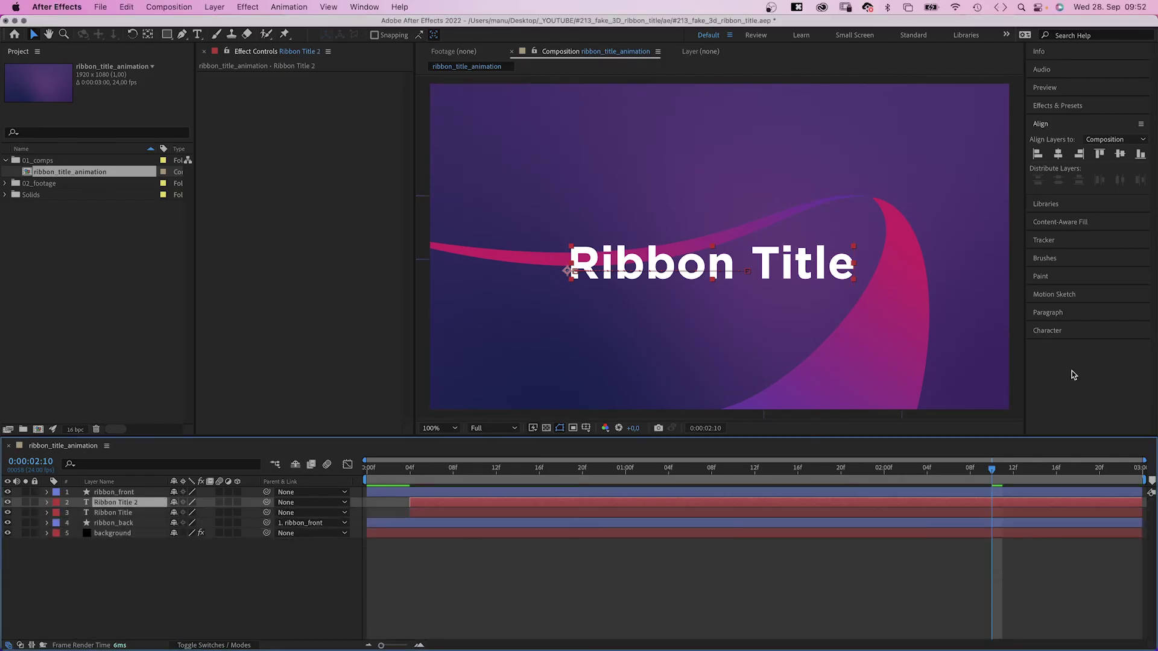
pyautogui.click(1099, 332)
pyautogui.click(1130, 294)
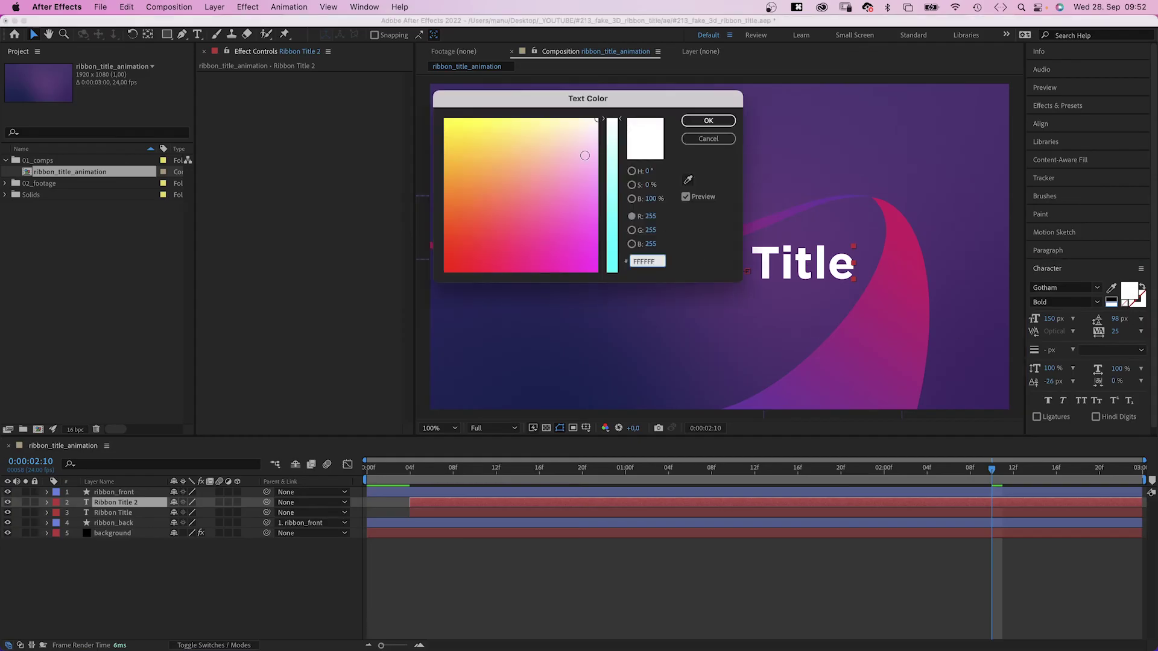
pyautogui.click(583, 173)
pyautogui.click(706, 121)
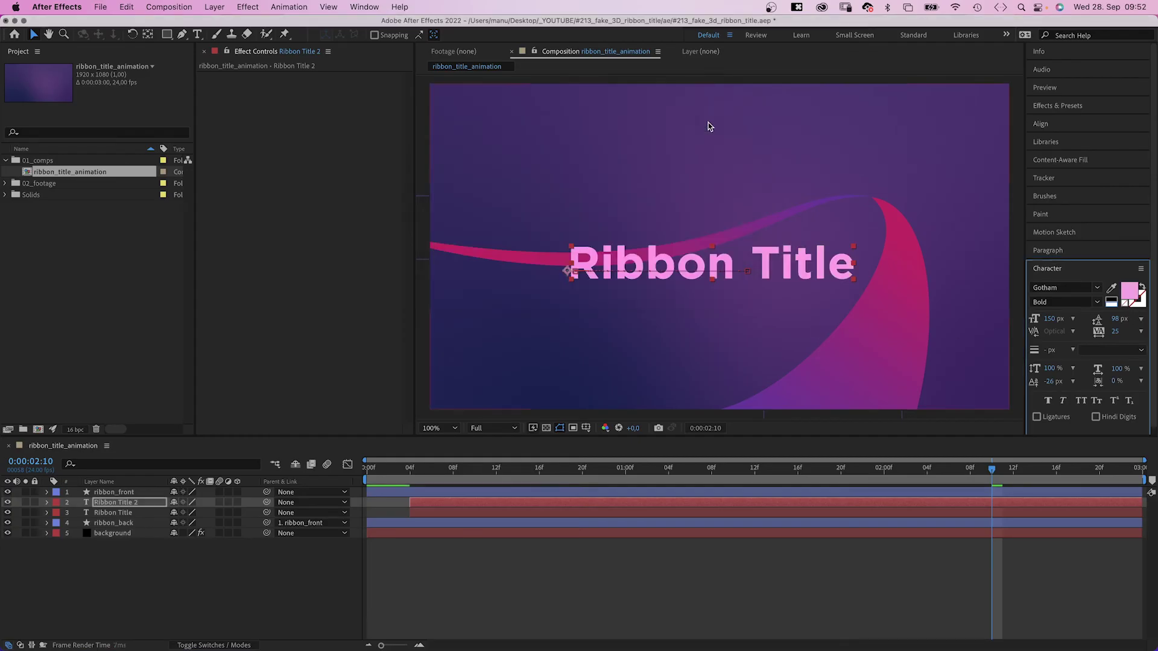
# - Duplicate ribbon_front and rename the copy ribbon_front_reflection
pyautogui.click(120, 493)
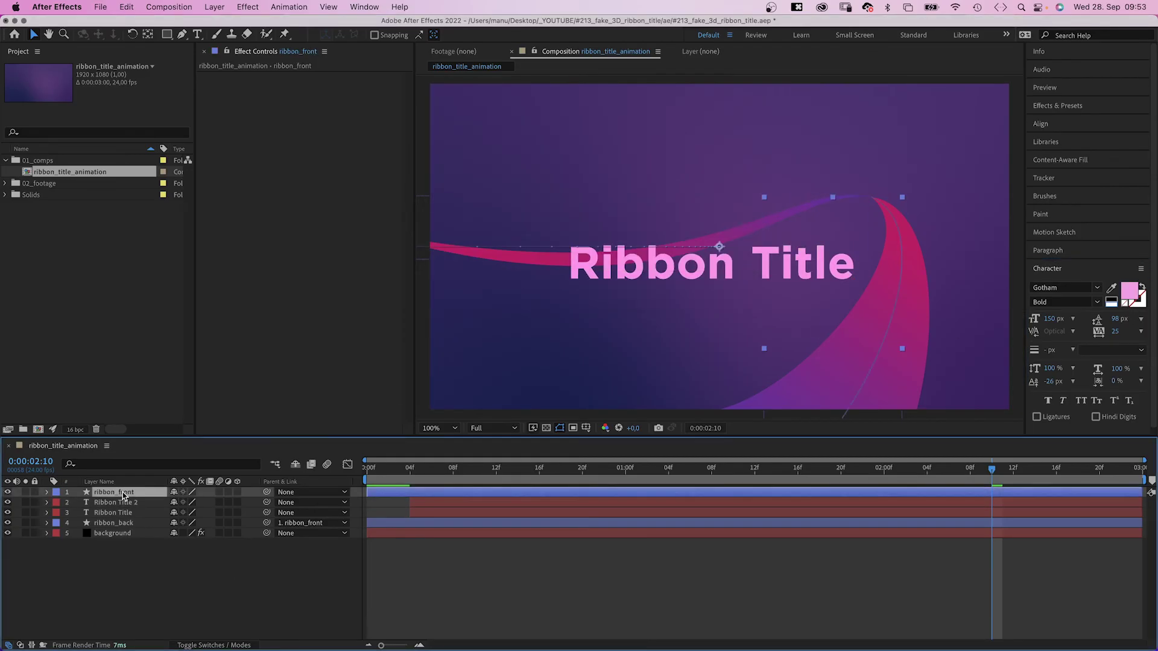
pyautogui.press('super+d')
pyautogui.press('Return')
pyautogui.press('Right')
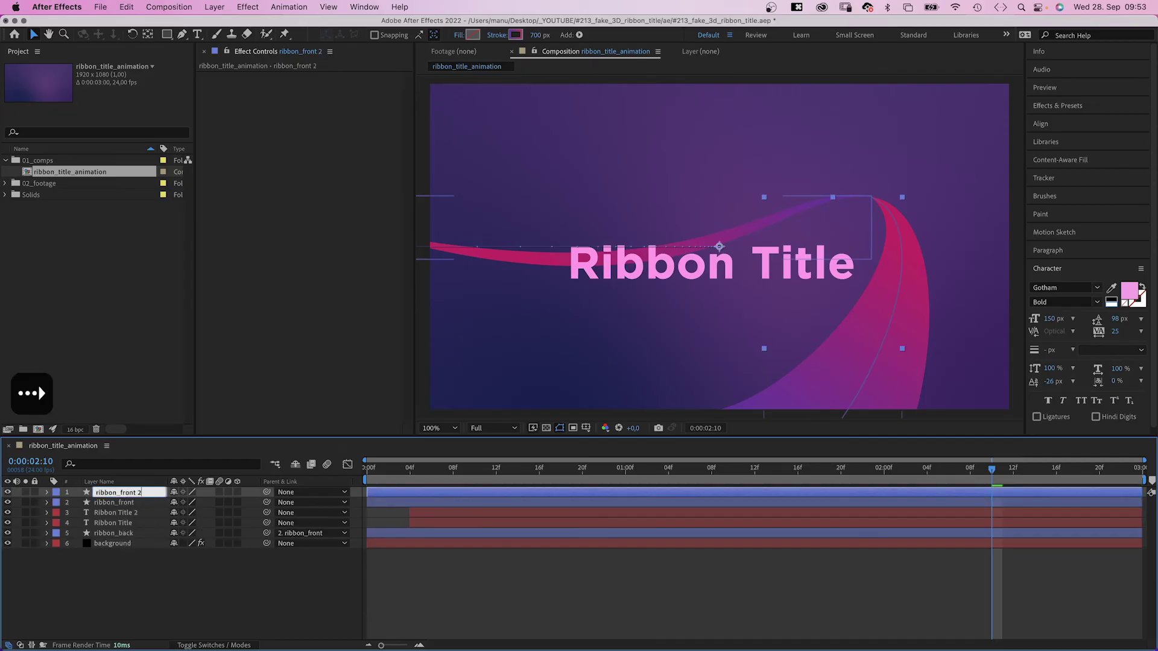
pyautogui.press('BackSpace')
pyautogui.press('BackSpace')
pyautogui.write('_reflection')
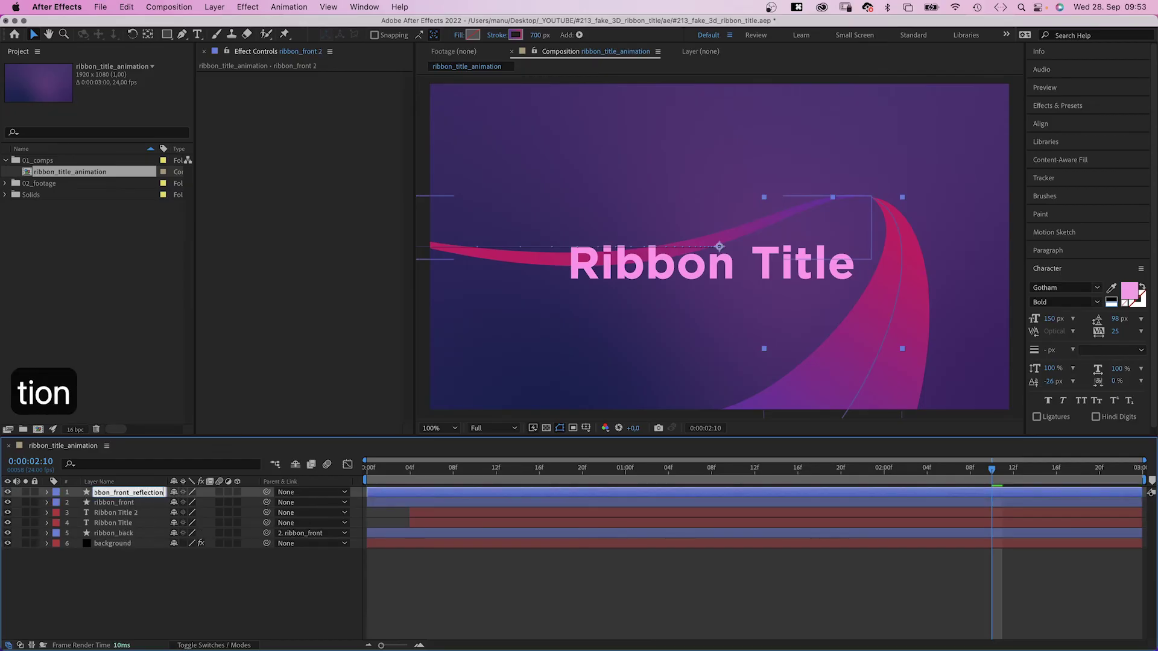
pyautogui.press('Return')
pyautogui.click(104, 514)
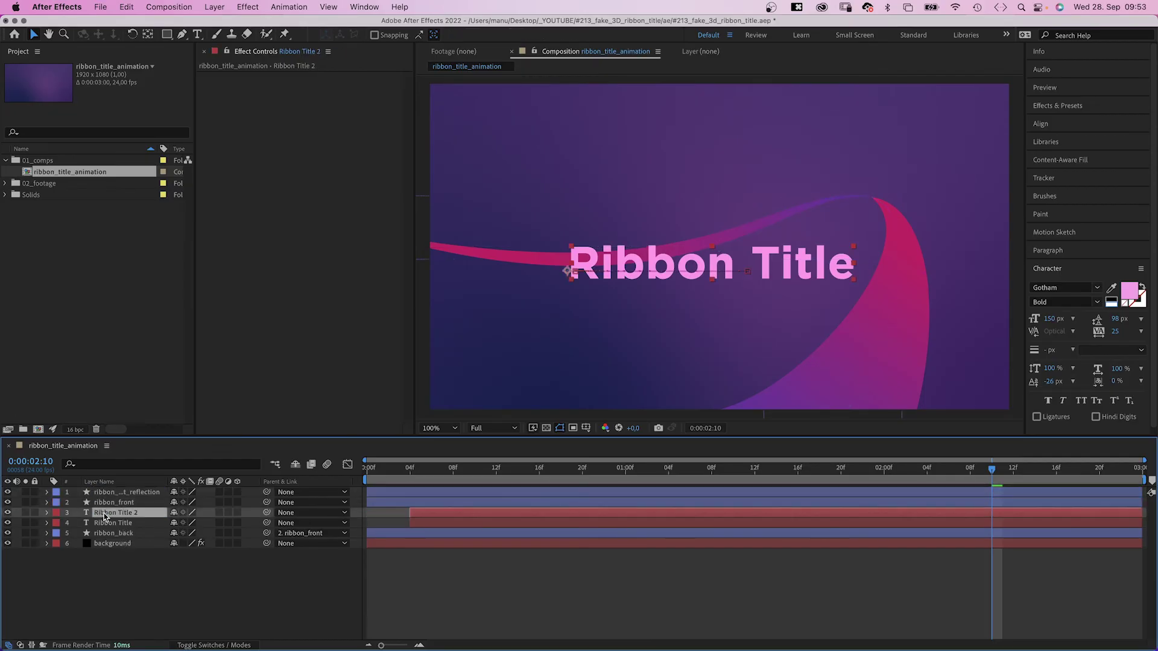
# - Apply Set Matte to Ribbon Title 2 using ribbon_front_reflection as the matte source
pyautogui.click(1063, 108)
pyautogui.moveTo(1032, 175); pyautogui.dragTo(253, 110)
pyautogui.click(331, 88)
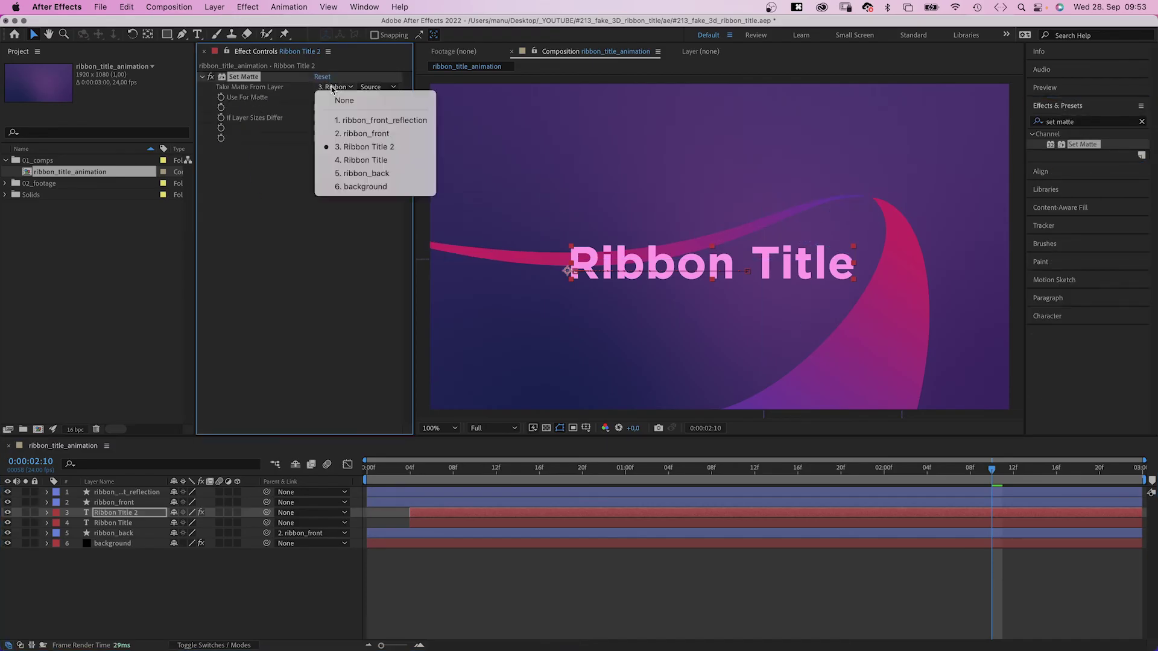
pyautogui.click(331, 119)
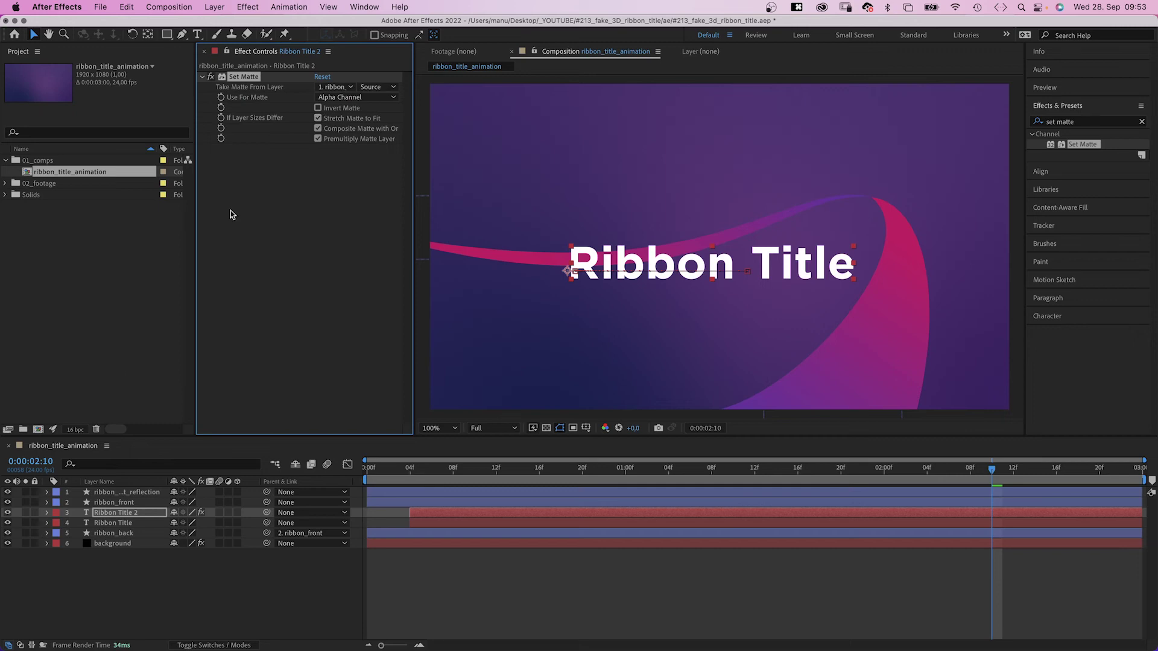
# - Move the reflection layer's Position to about 699, 359 so it sweeps across 'Title'
pyautogui.click(104, 494)
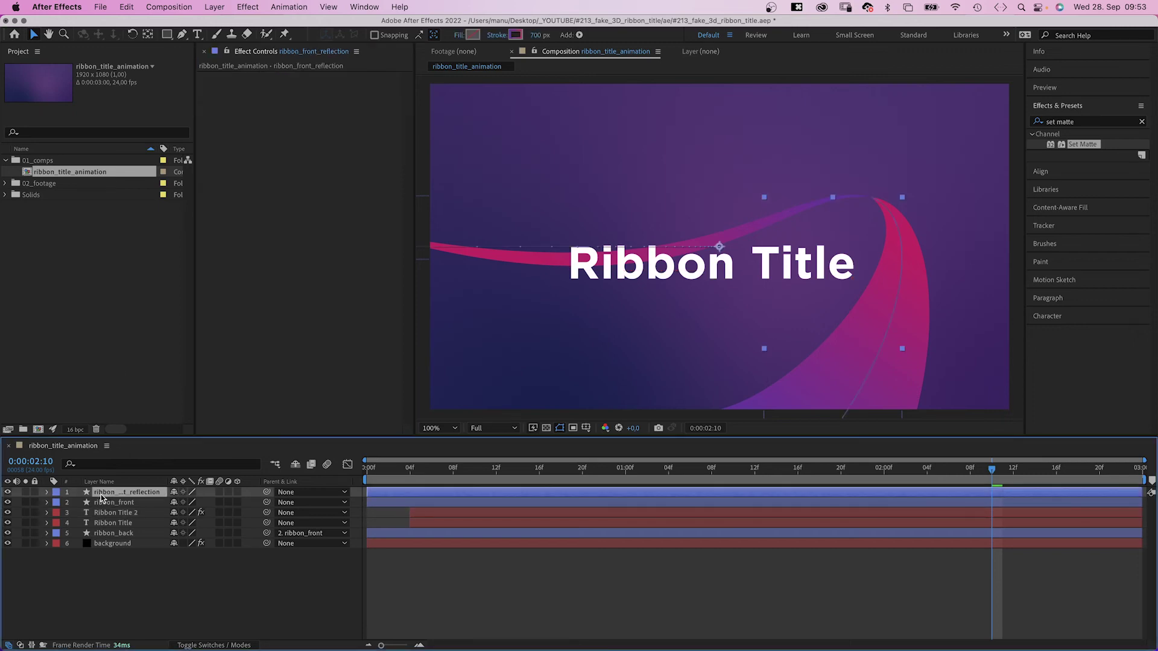
pyautogui.press('p')
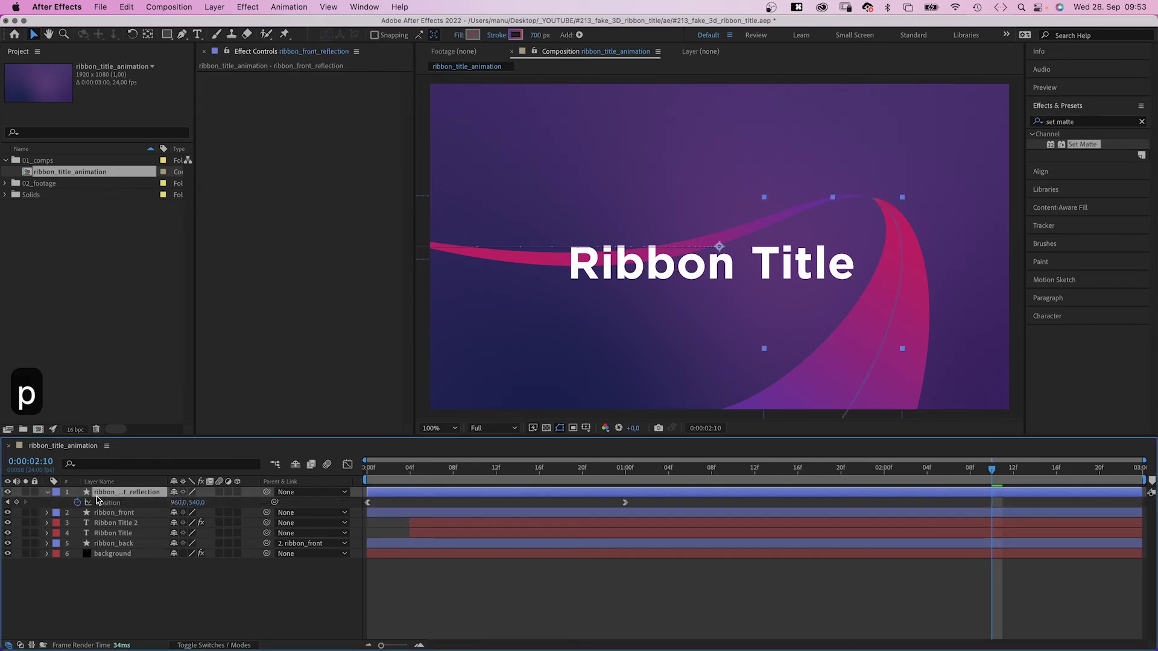
pyautogui.click(6, 503)
pyautogui.moveTo(653, 506); pyautogui.dragTo(318, 509)
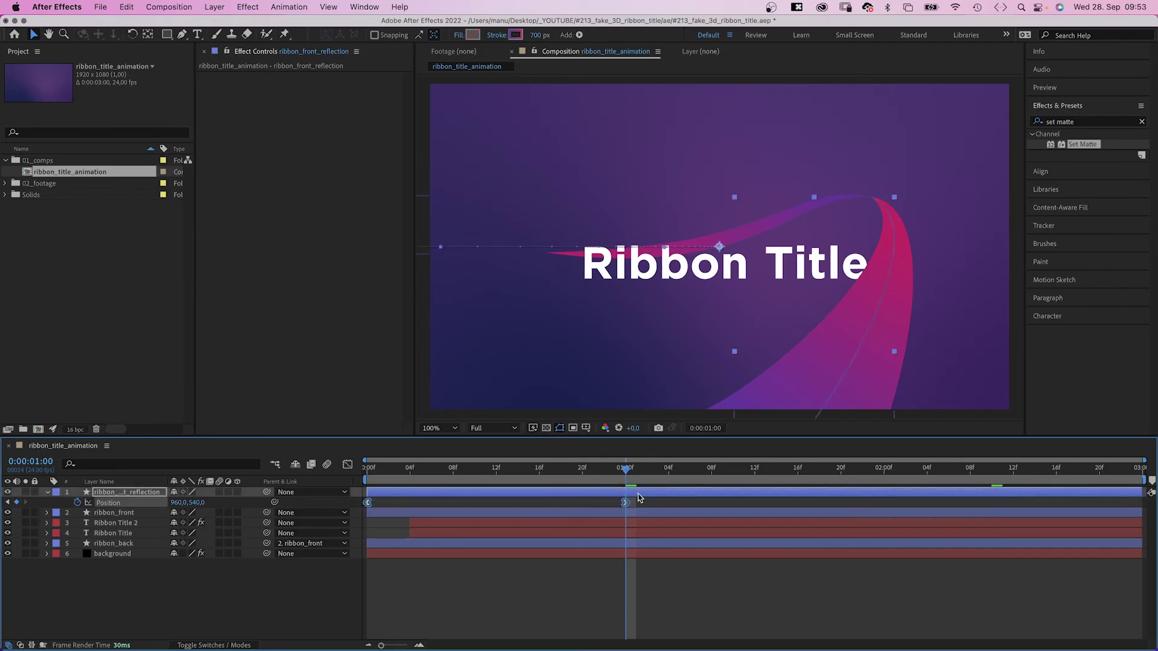
pyautogui.click(7, 492)
pyautogui.moveTo(174, 503); pyautogui.dragTo(30, 513)
pyautogui.moveTo(200, 506); pyautogui.dragTo(92, 503)
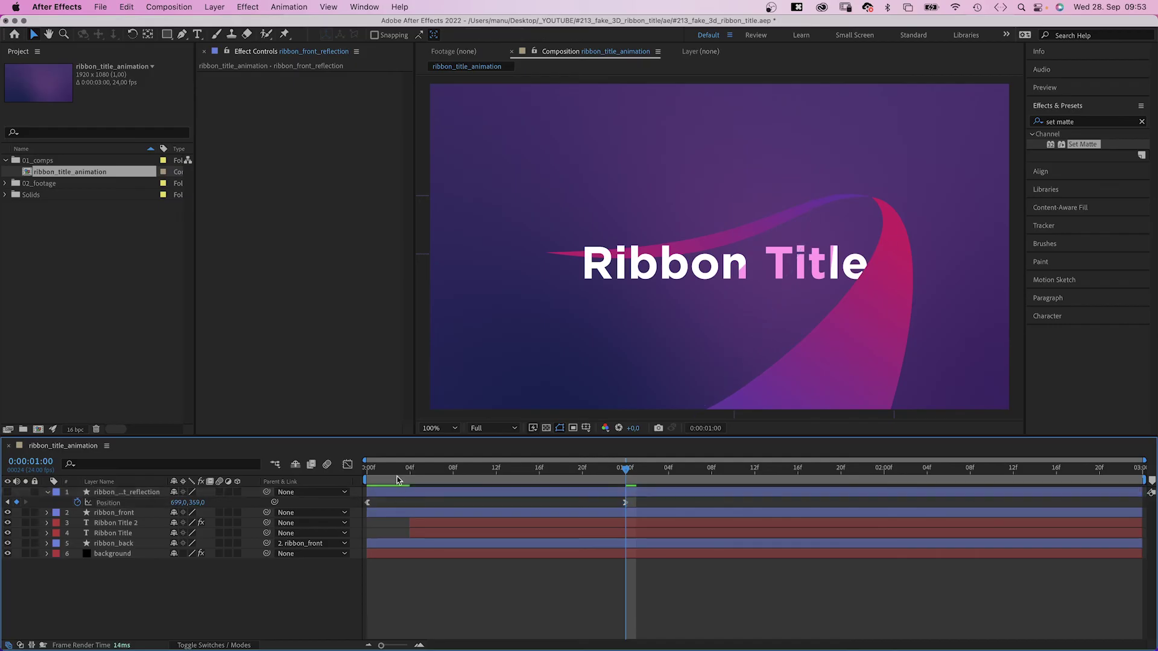
# - Preview the animation, then duplicate ribbon_front and rename the copy ribbon_front_light
pyautogui.press('space')
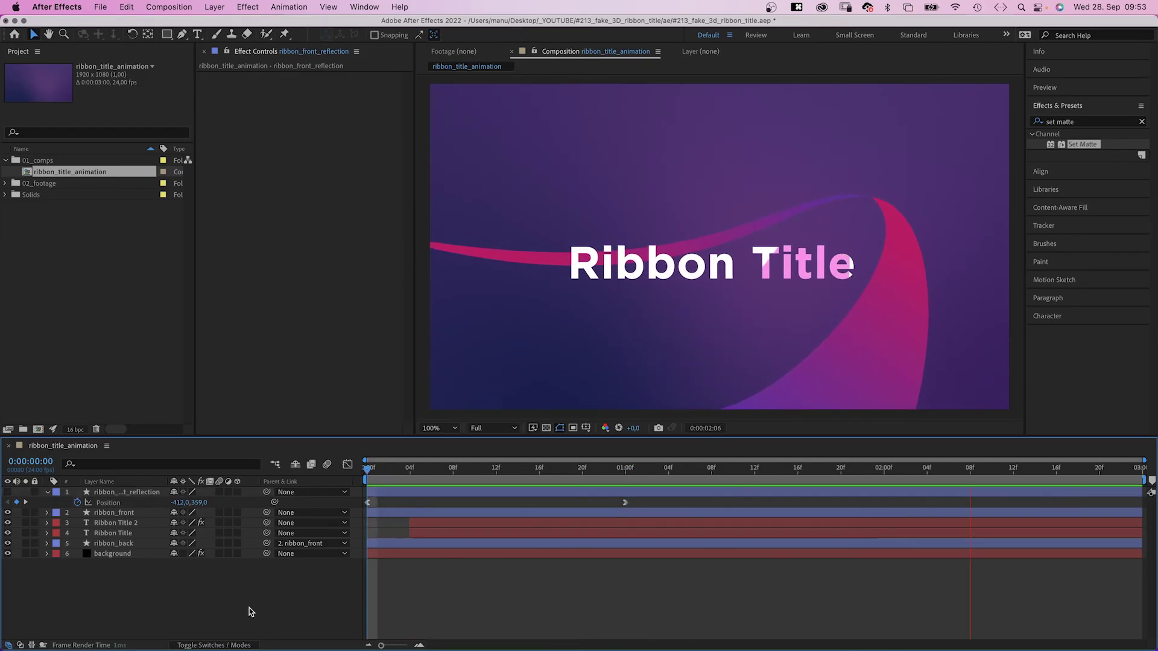
pyautogui.press('space')
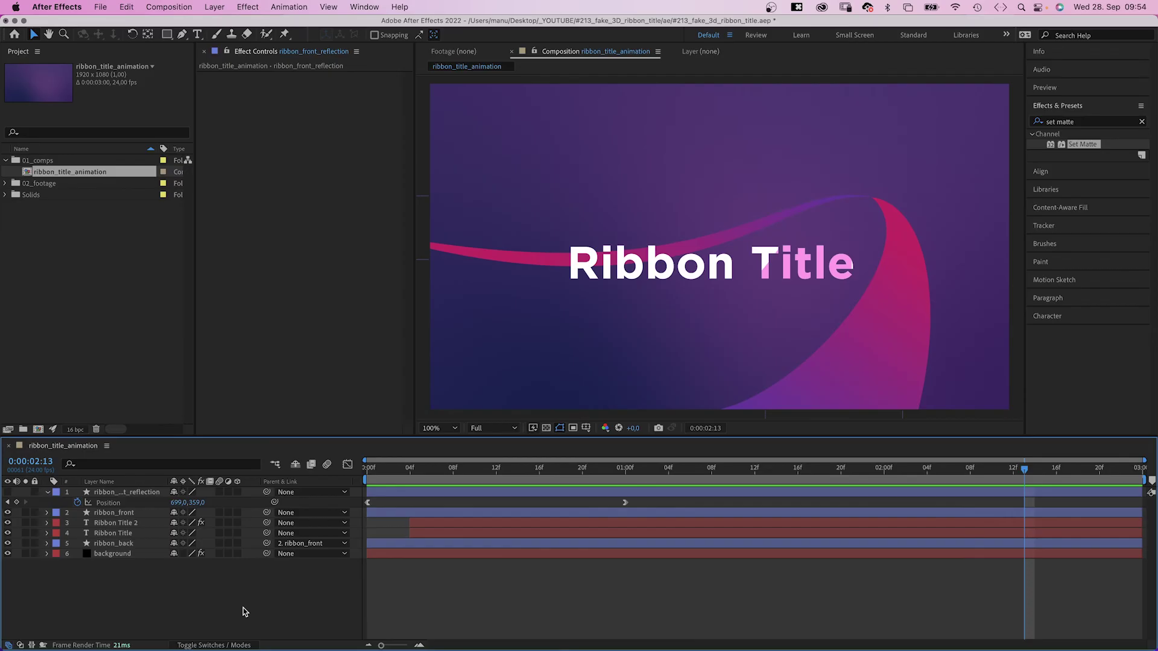
pyautogui.click(114, 513)
pyautogui.press('cmd+d')
pyautogui.press('Return')
pyautogui.press('BackSpace')
pyautogui.press('BackSpace')
pyautogui.write('_light')
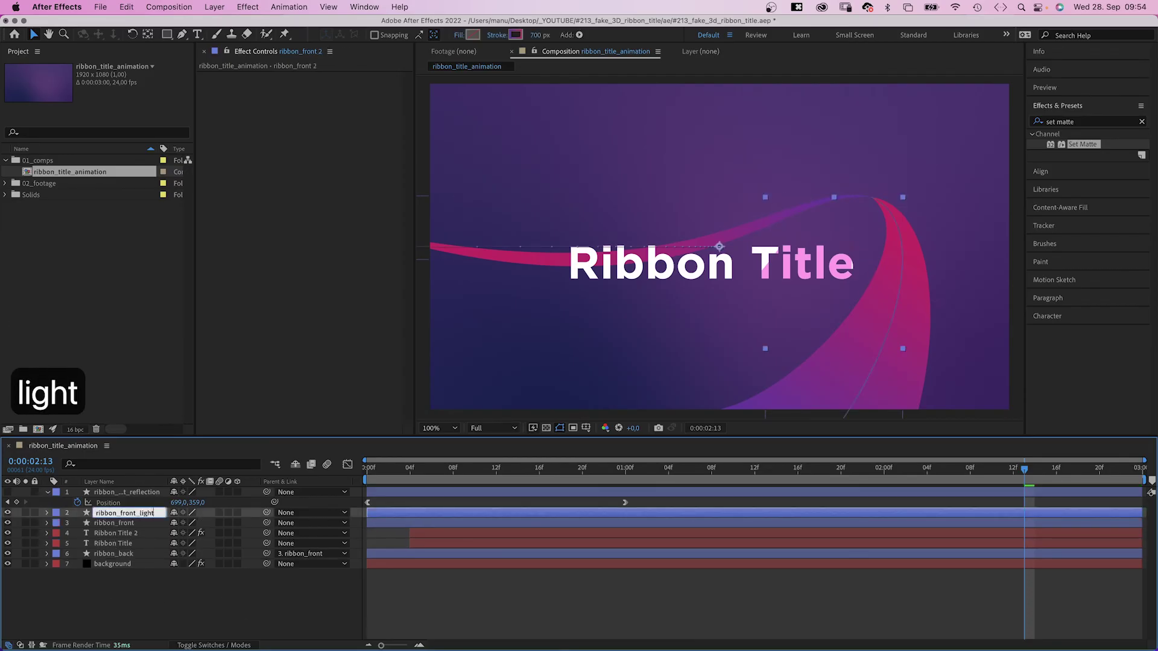
pyautogui.press('Return')
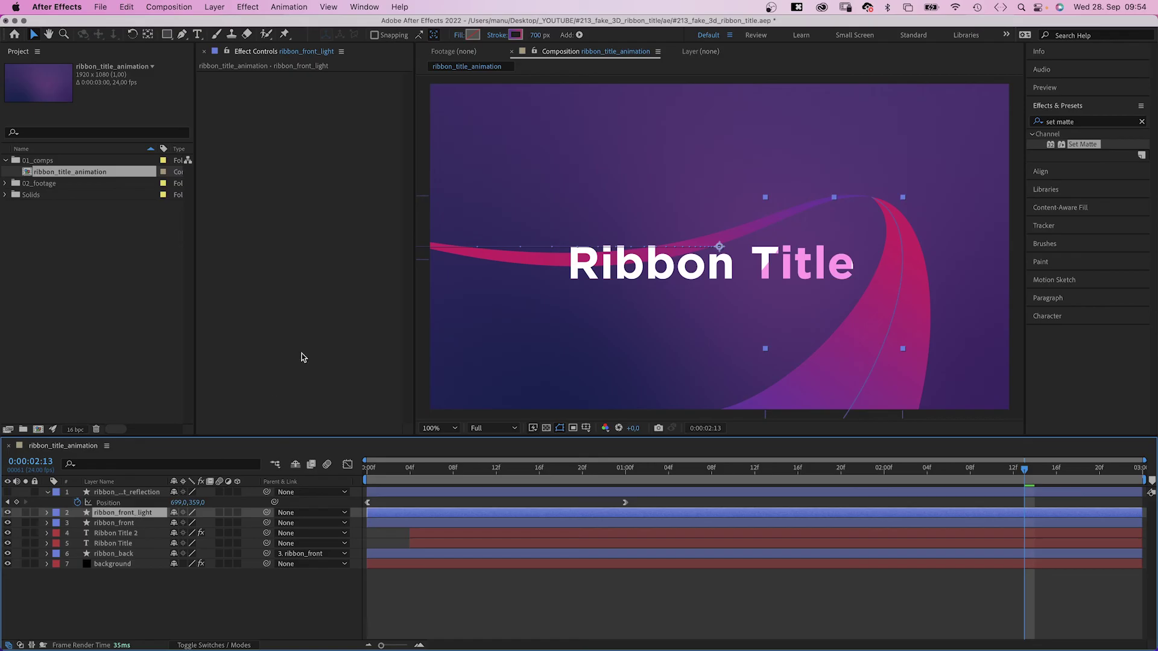
# - Set the light layer's stroke gradient to run from pink FF6A78 to white FFFFFF
pyautogui.click(515, 35)
pyautogui.moveTo(601, 225); pyautogui.dragTo(596, 186)
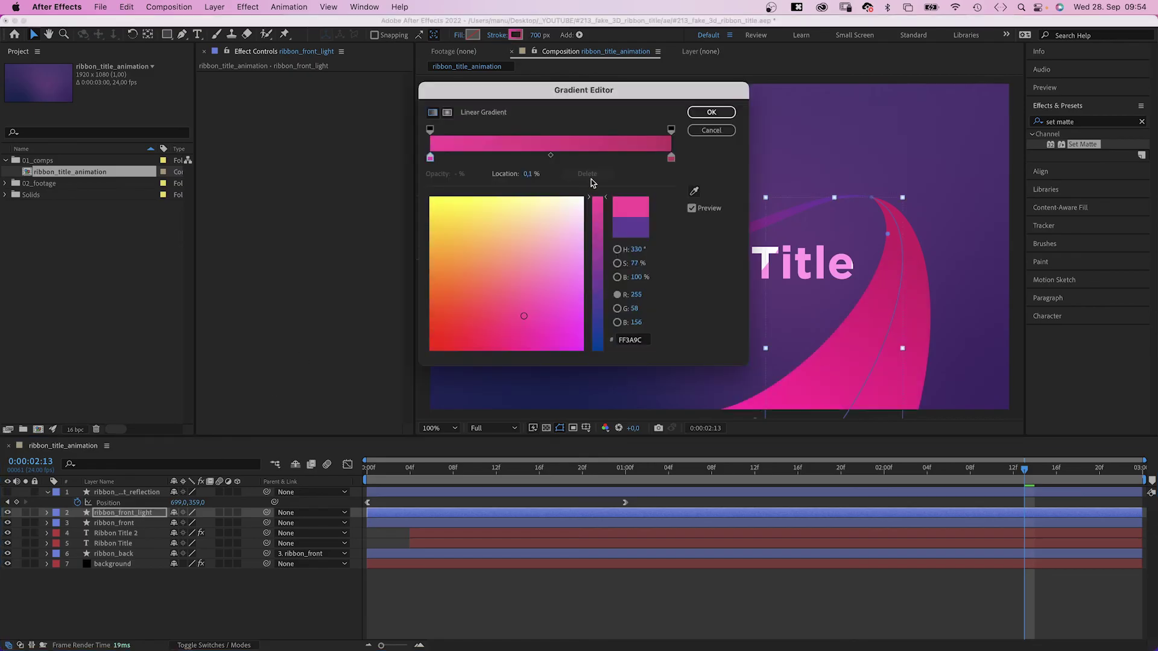
pyautogui.click(582, 198)
pyautogui.click(672, 159)
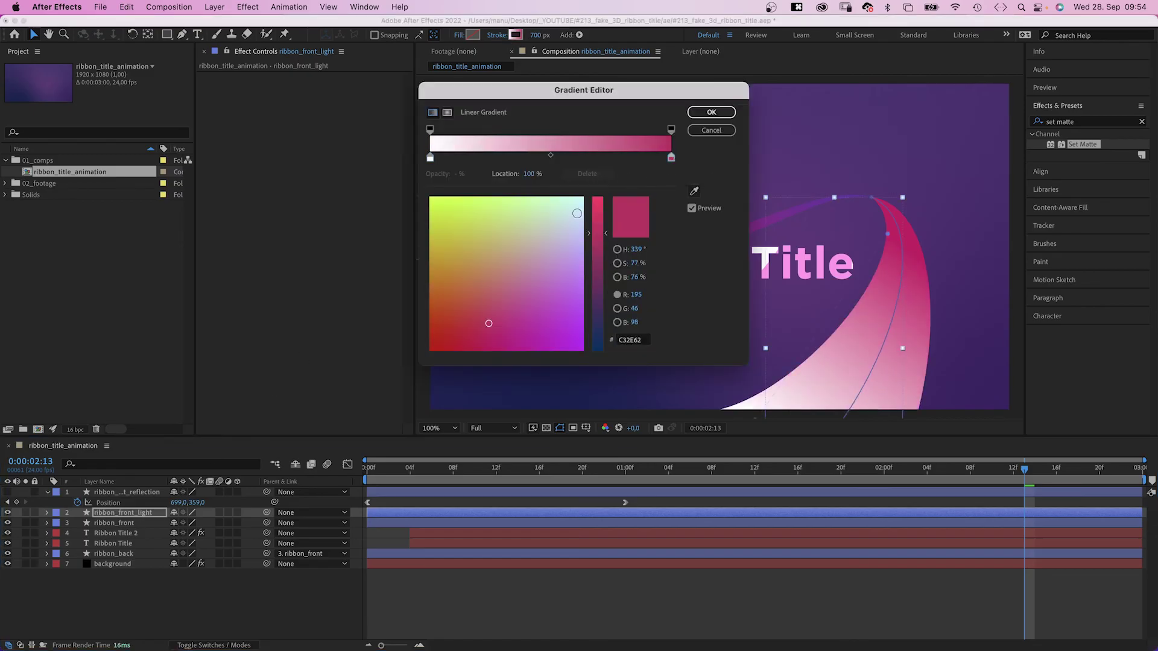
pyautogui.moveTo(594, 230); pyautogui.dragTo(596, 189)
pyautogui.click(583, 198)
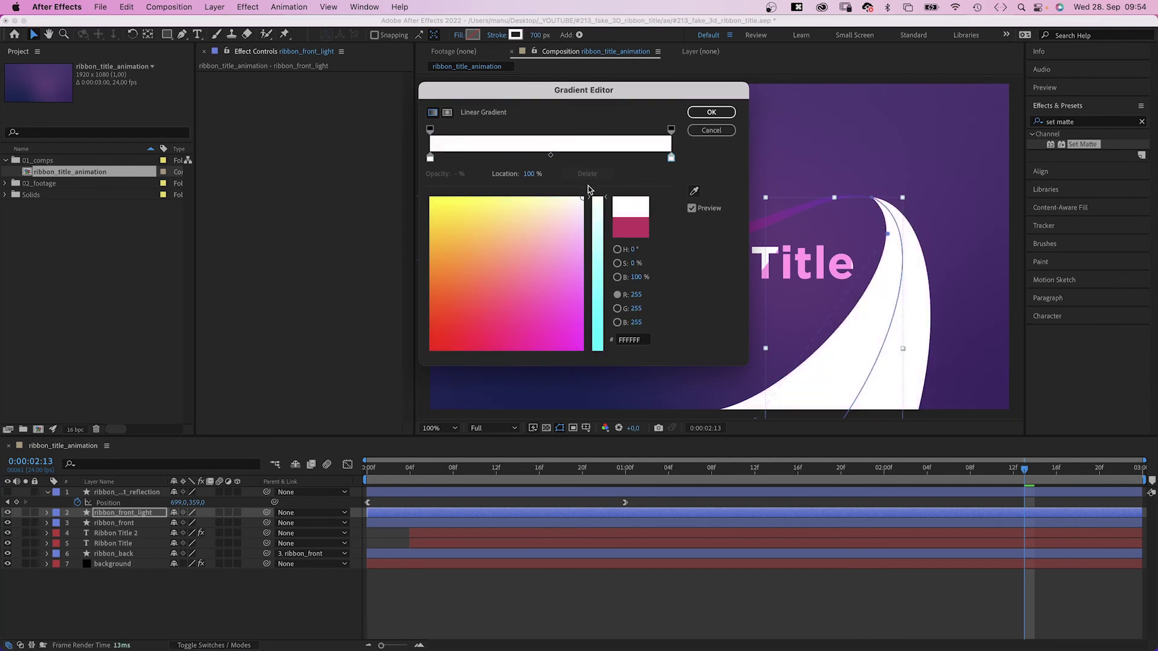
pyautogui.click(430, 158)
pyautogui.moveTo(568, 229); pyautogui.dragTo(502, 286)
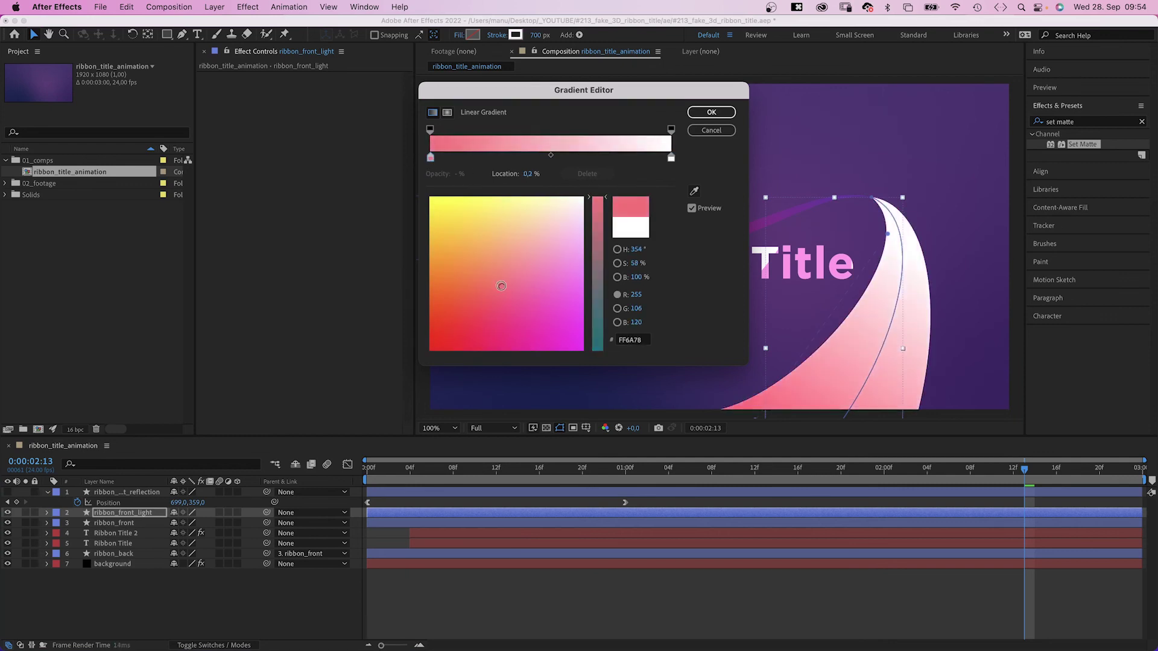
pyautogui.click(706, 112)
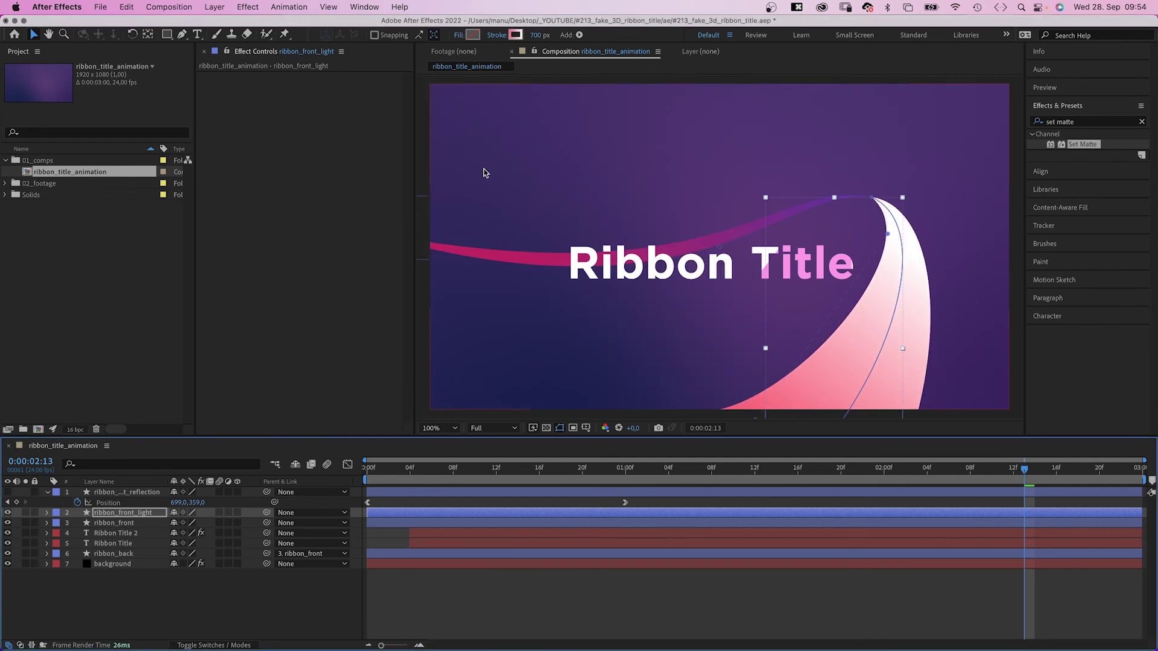
# - Draw an elliptical mask over the ribbon's upper tip on ribbon_front_light and feather it to 112 px
pyautogui.moveTo(167, 34); pyautogui.dragTo(205, 59)
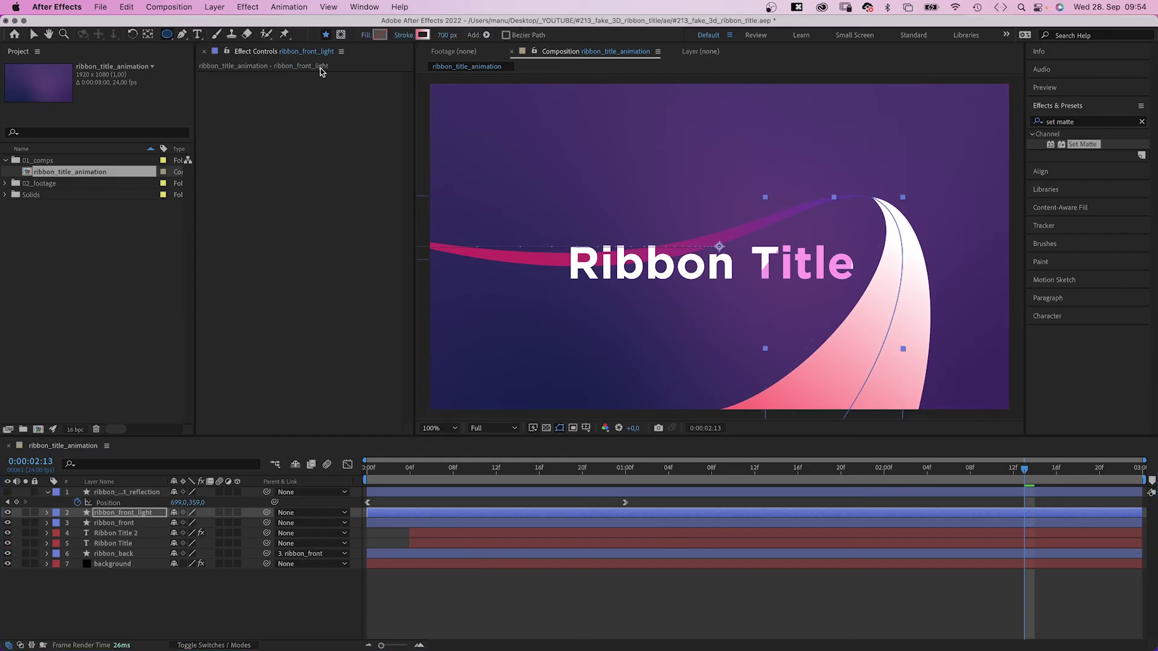
pyautogui.click(341, 35)
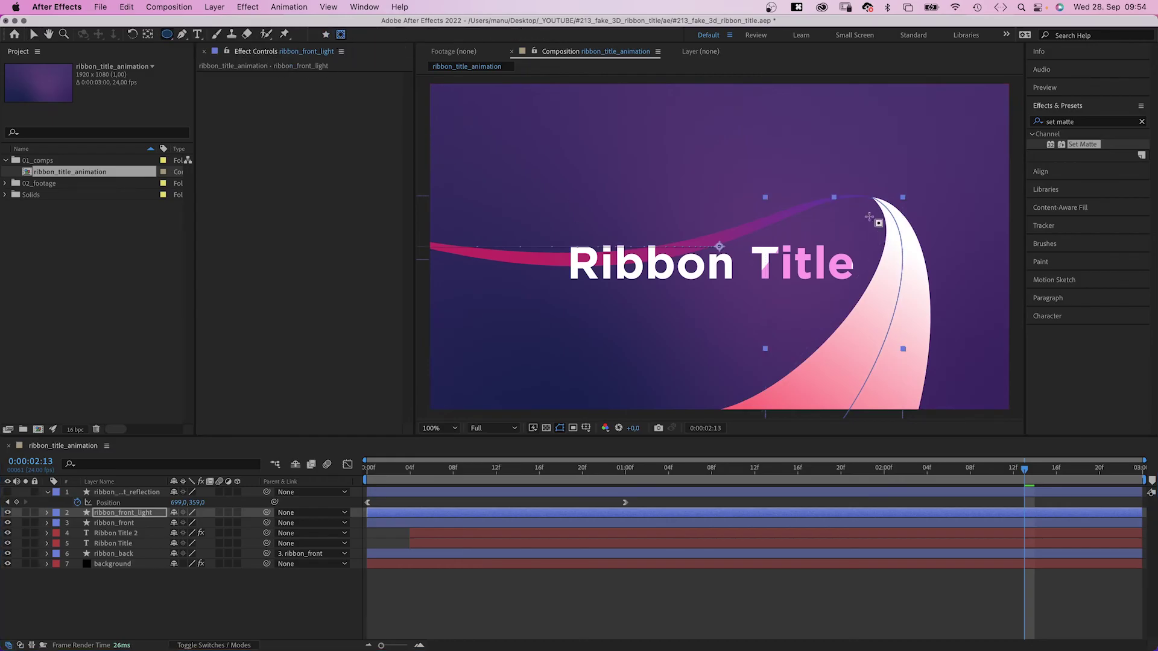
pyautogui.moveTo(869, 217); pyautogui.dragTo(971, 253)
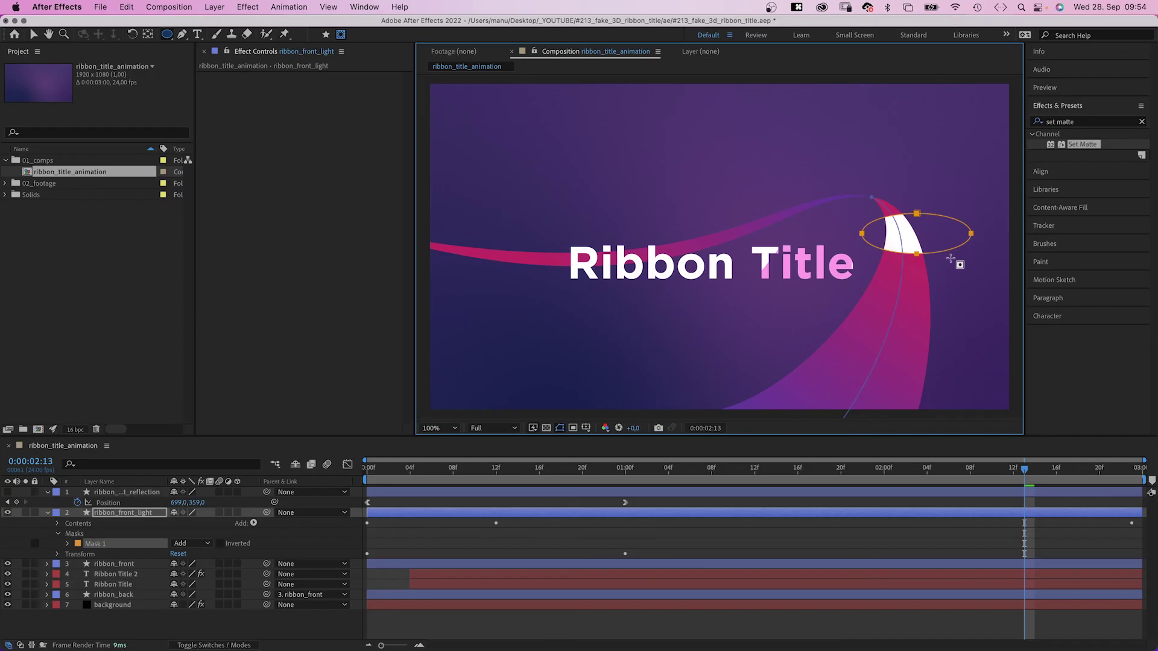
pyautogui.press('v')
pyautogui.moveTo(901, 256); pyautogui.dragTo(887, 256)
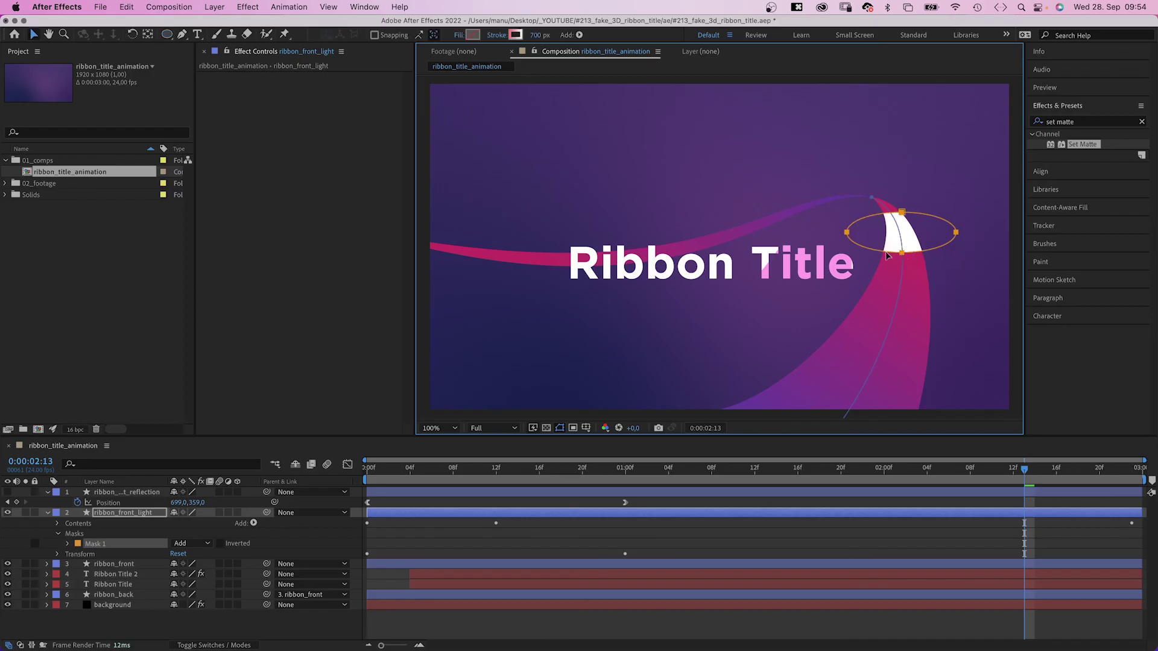
pyautogui.click(68, 544)
pyautogui.moveTo(181, 564); pyautogui.dragTo(238, 555)
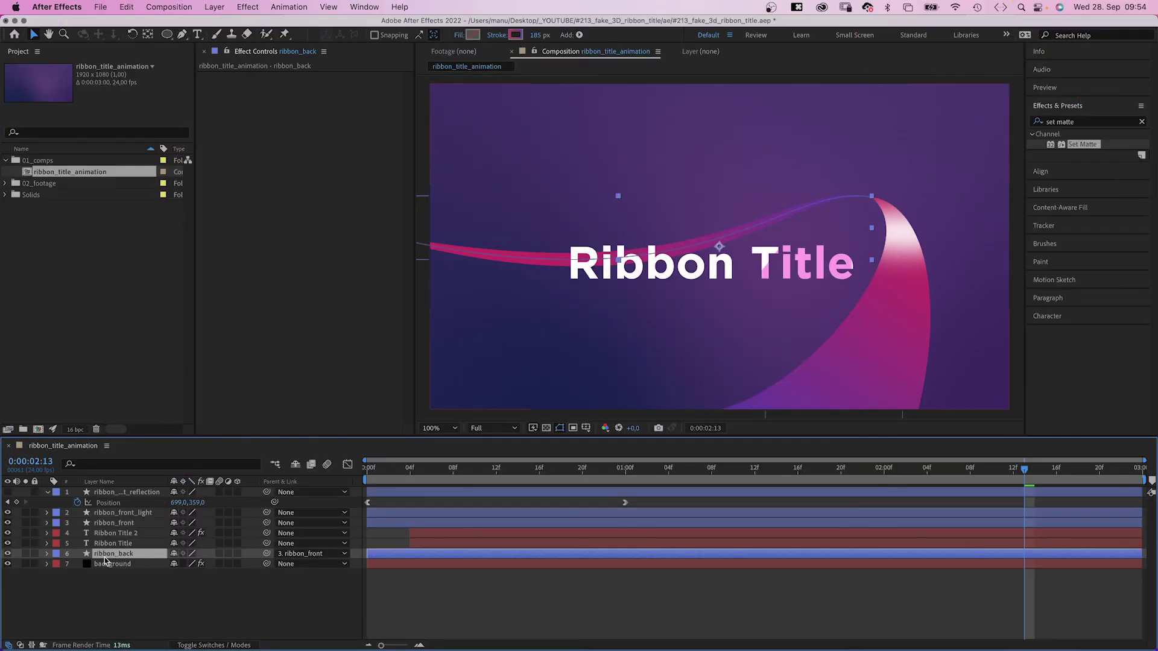
# - Duplicate ribbon_back and rename the copy ribbon_shade
pyautogui.press('super+d')
pyautogui.press('Return')
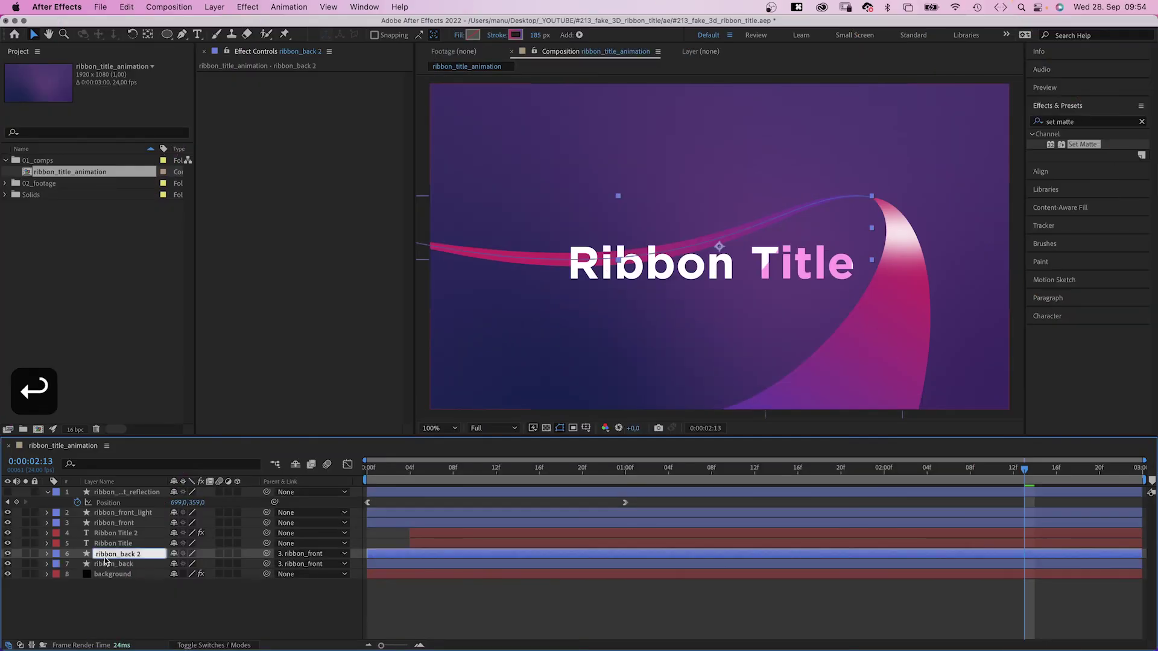
pyautogui.press('BackSpace')
pyautogui.press('BackSpace')
pyautogui.press('BackSpace')
pyautogui.press('BackSpace')
pyautogui.press('BackSpace')
pyautogui.press('BackSpace')
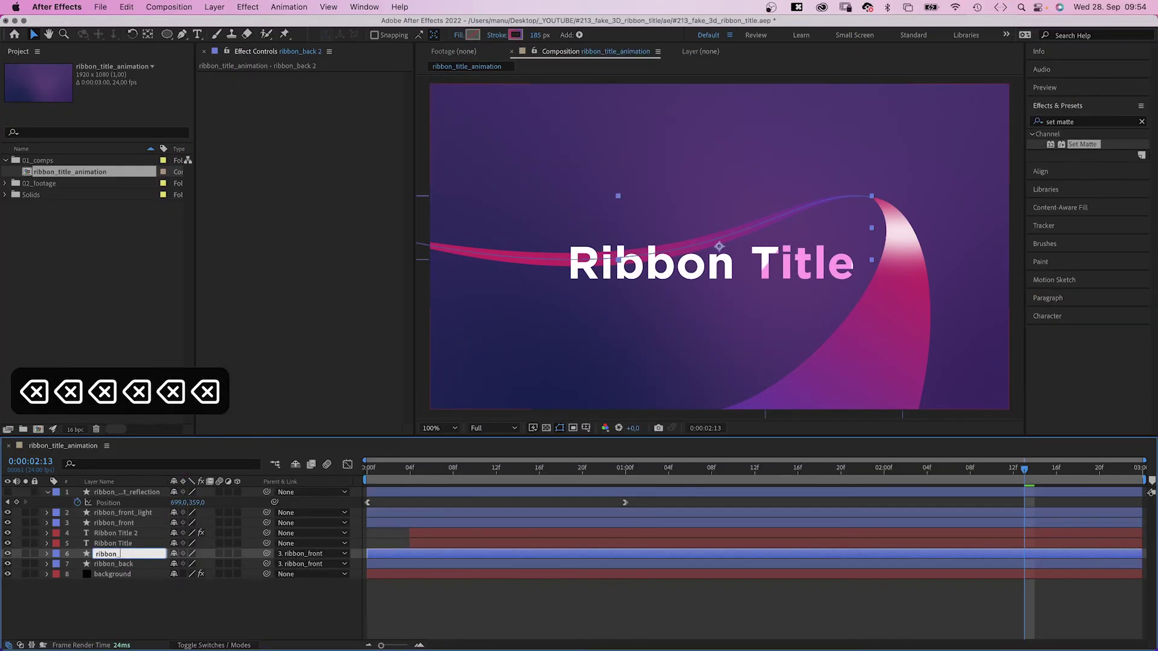
pyautogui.write('shade')
pyautogui.press('Return')
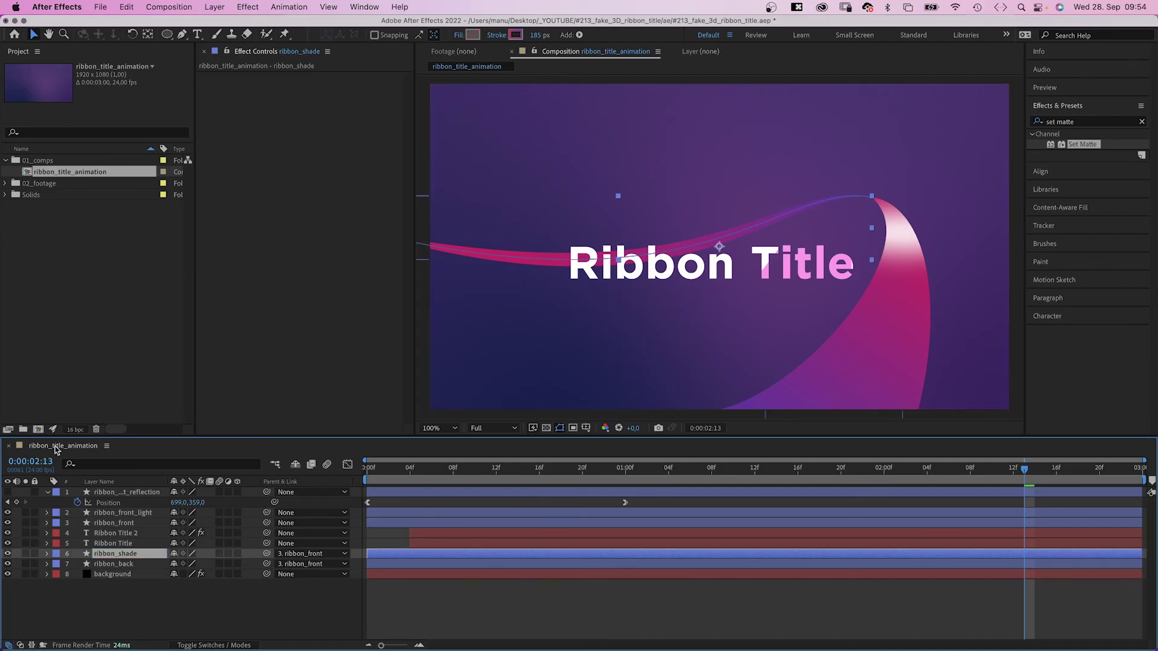
# - Recolour the shade's stroke gradient stops to sampled navy 1A204F and a darkened pink
pyautogui.click(516, 35)
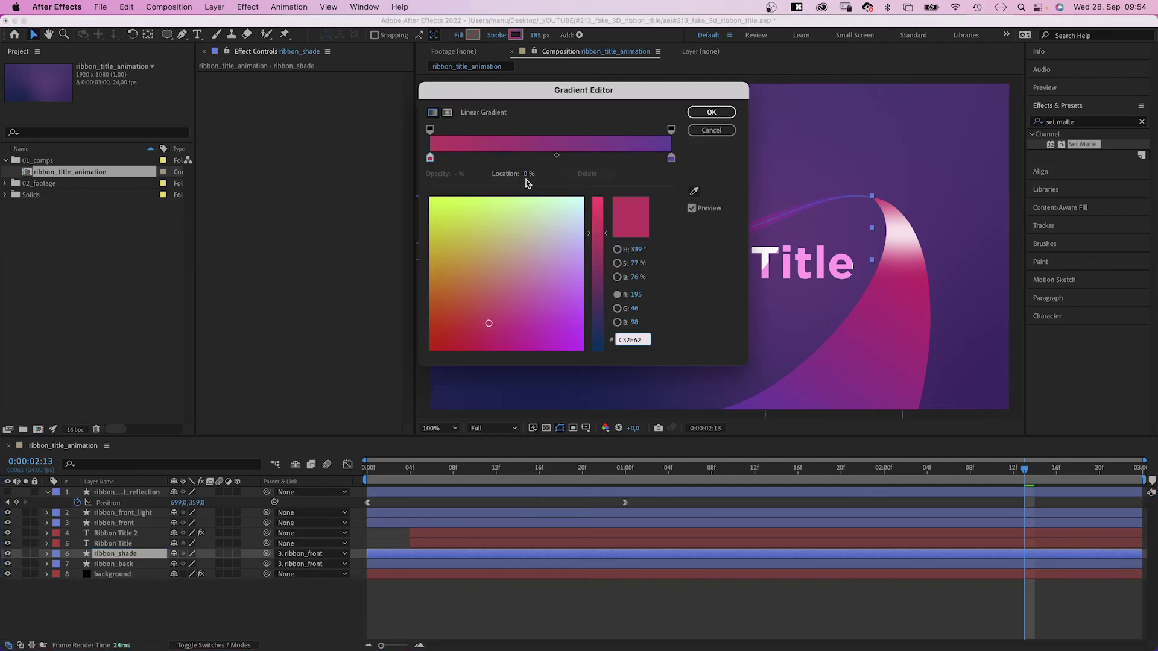
pyautogui.click(672, 158)
pyautogui.click(694, 192)
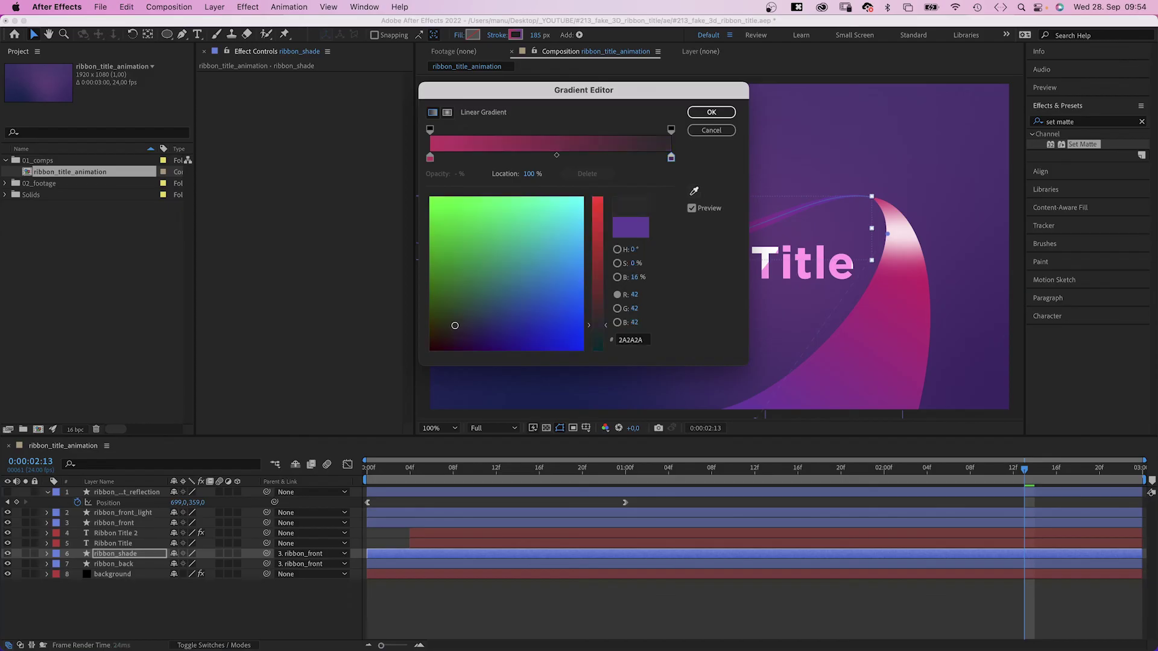
pyautogui.click(493, 381)
pyautogui.click(430, 157)
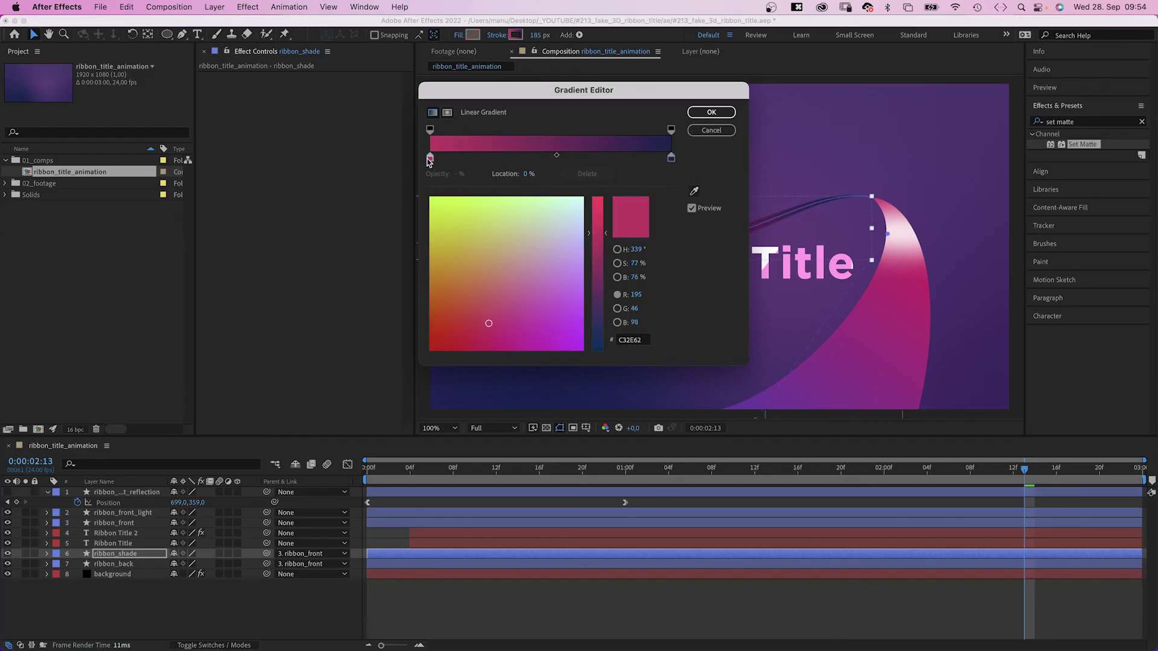
pyautogui.moveTo(630, 273); pyautogui.dragTo(610, 277)
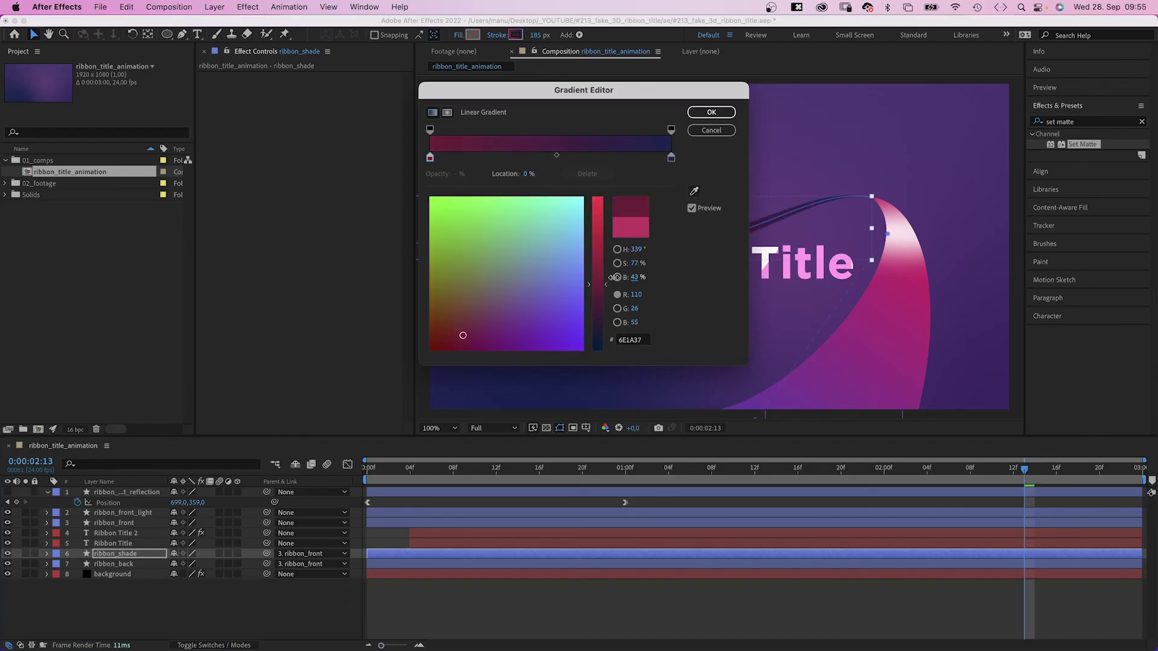
# - Swap the gradient stops so navy sits on the left and deep pink on the right
pyautogui.moveTo(672, 157); pyautogui.dragTo(506, 157)
pyautogui.click(430, 157)
pyautogui.moveTo(431, 157); pyautogui.dragTo(686, 162)
pyautogui.click(506, 158)
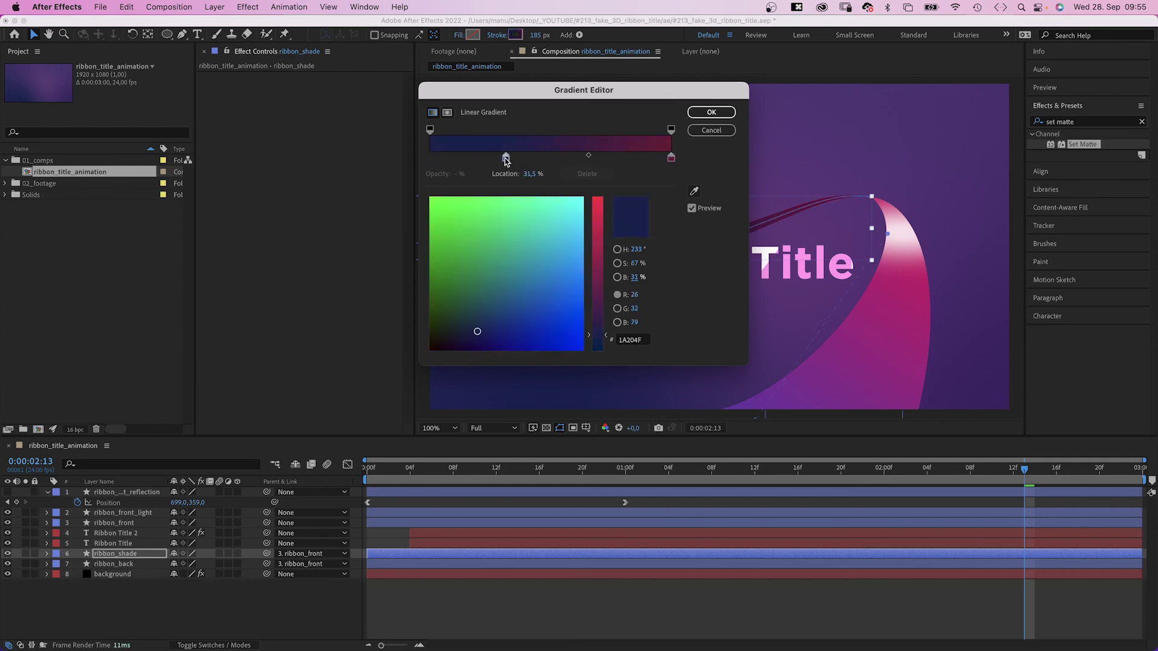
pyautogui.moveTo(506, 158); pyautogui.dragTo(401, 163)
pyautogui.click(712, 113)
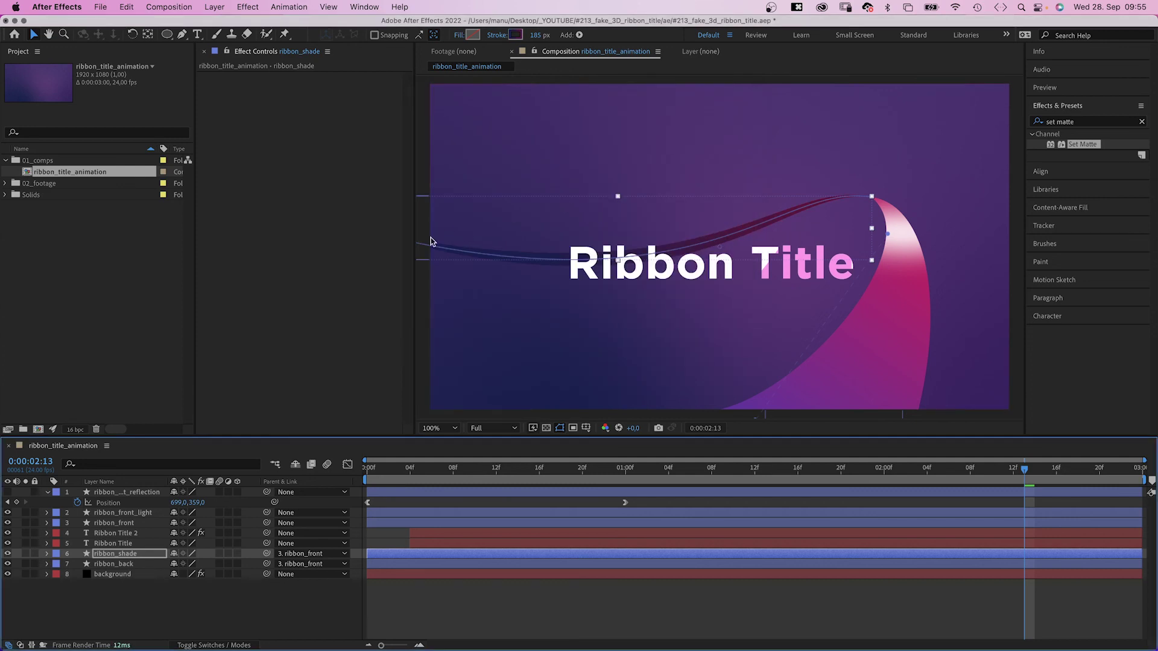
# - Draw an elliptical mask, not a shape, over the back ribbon's left end on ribbon_shade
pyautogui.click(167, 34)
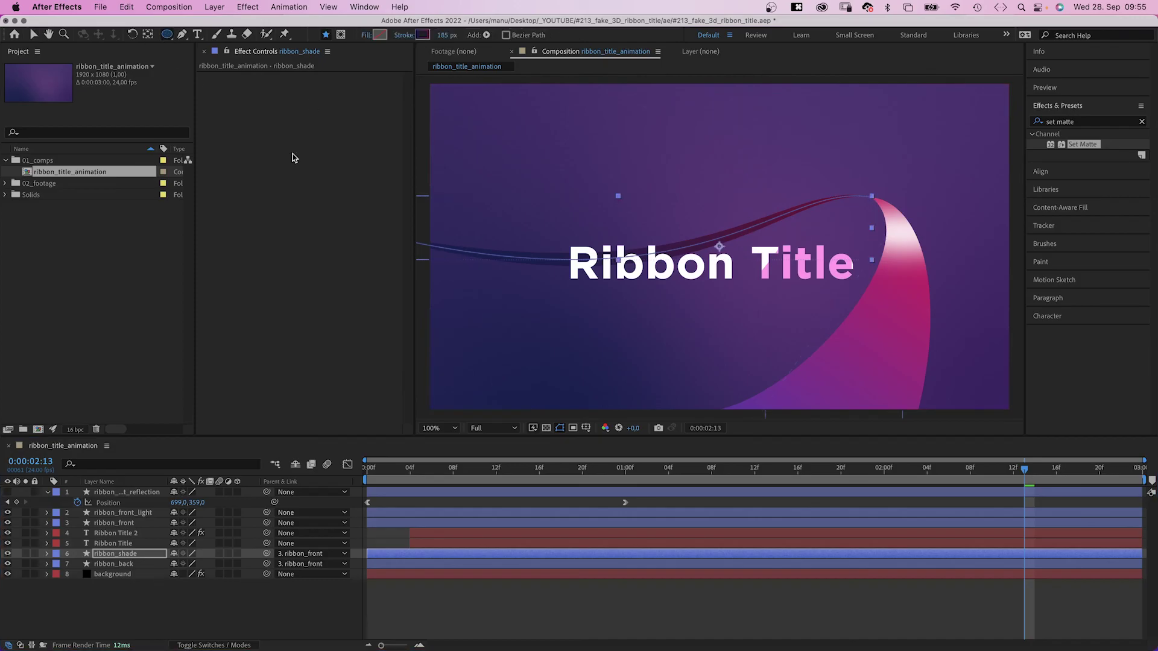
pyautogui.moveTo(422, 202); pyautogui.dragTo(527, 277)
pyautogui.press('super+z')
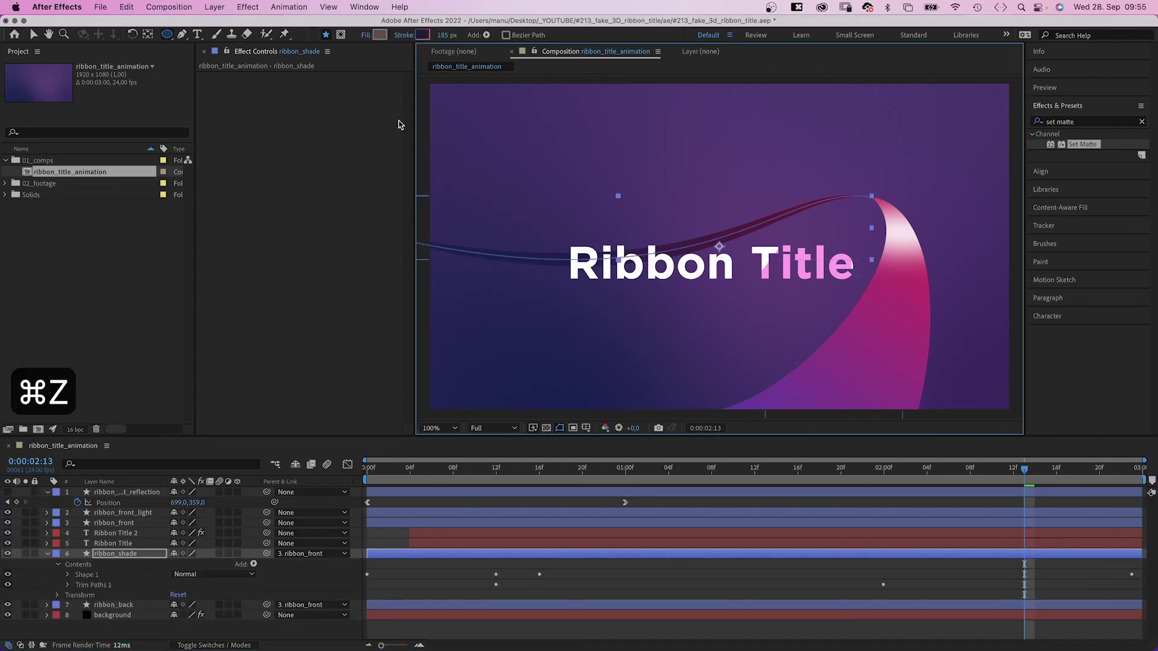
pyautogui.click(341, 34)
pyautogui.moveTo(418, 227); pyautogui.dragTo(539, 284)
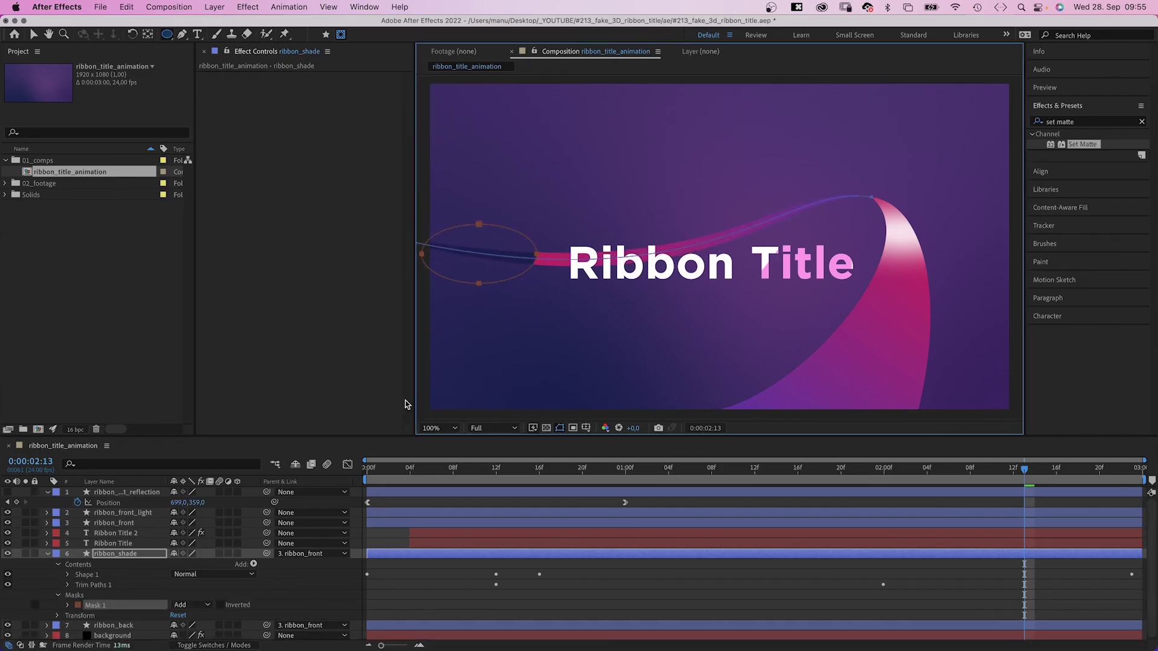
# - Feather the shade mask to 137 px and stretch its left point further left
pyautogui.click(66, 605)
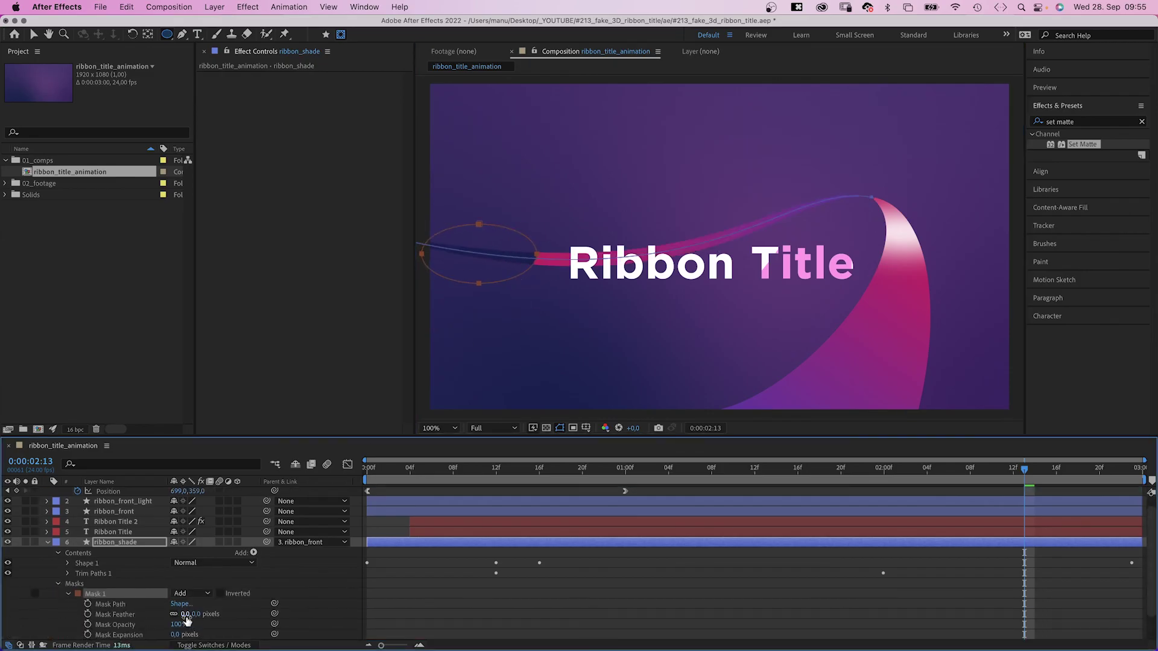
pyautogui.moveTo(186, 616); pyautogui.dragTo(206, 614)
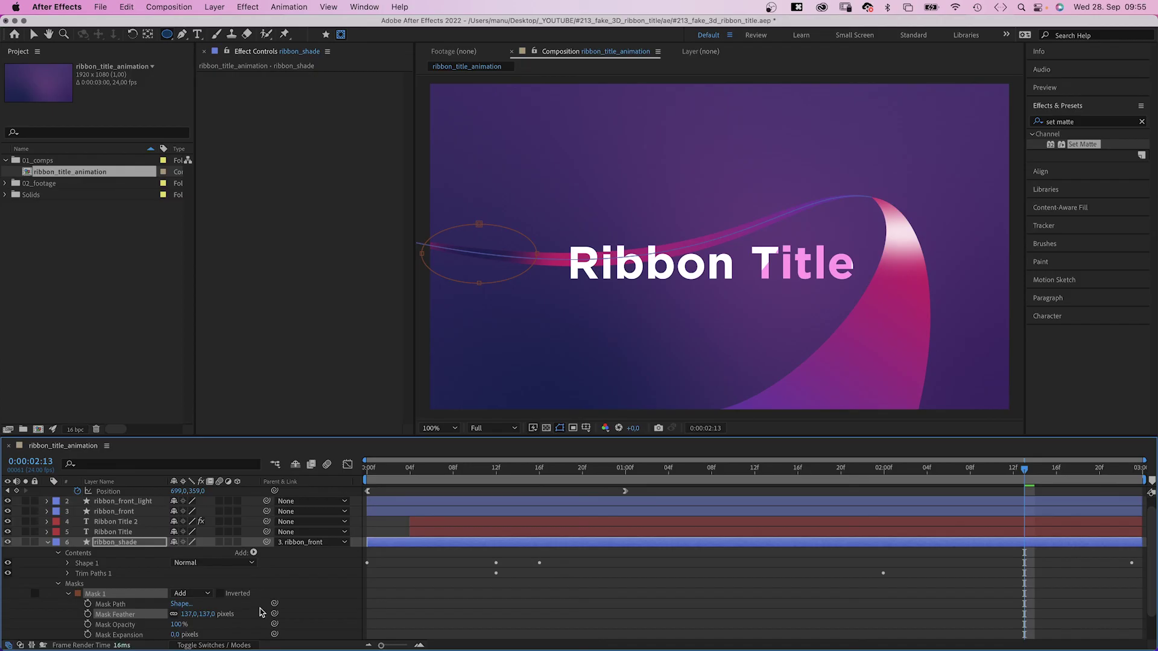
pyautogui.press('v')
pyautogui.moveTo(421, 253); pyautogui.dragTo(349, 234)
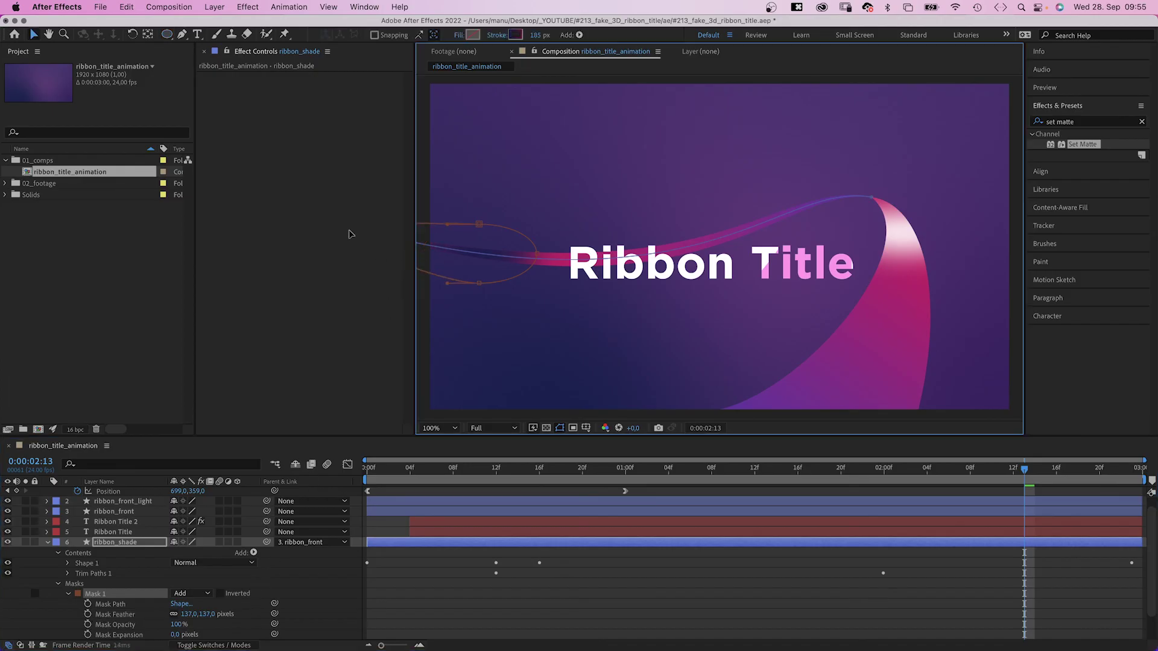
# - Lift the top vertex of ribbon_shade's Mask 1 slightly upward
pyautogui.moveTo(479, 223); pyautogui.dragTo(477, 217)
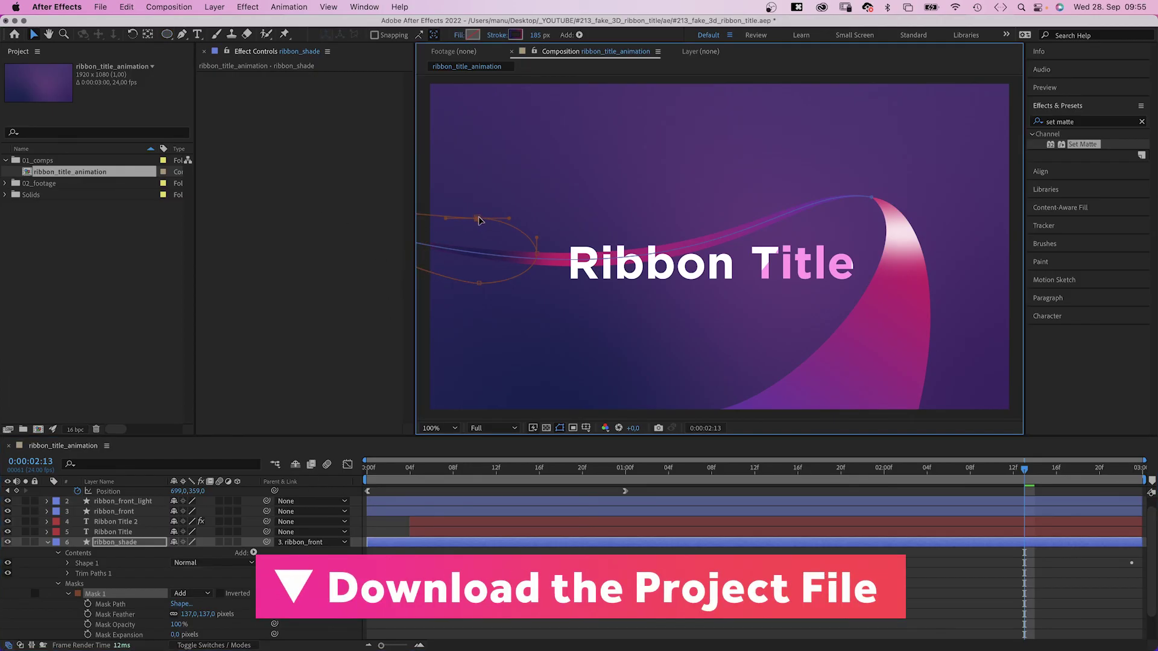